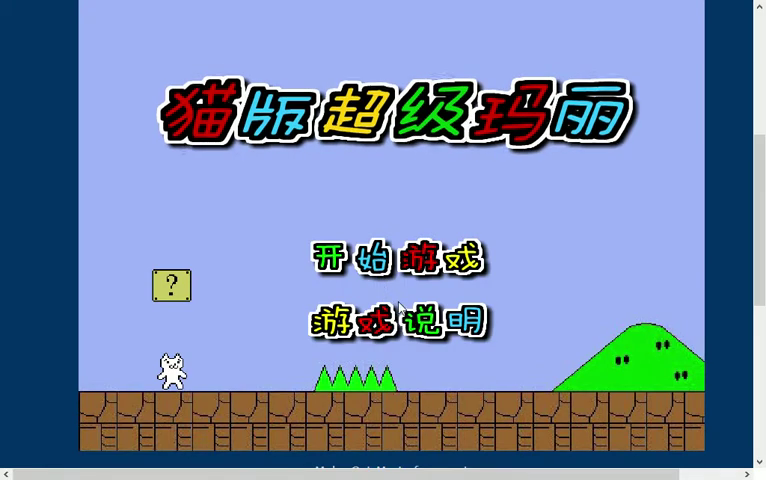
# - Click 开始游戏 on the title screen to reach the six-level selection screen
pyautogui.click(401, 312)
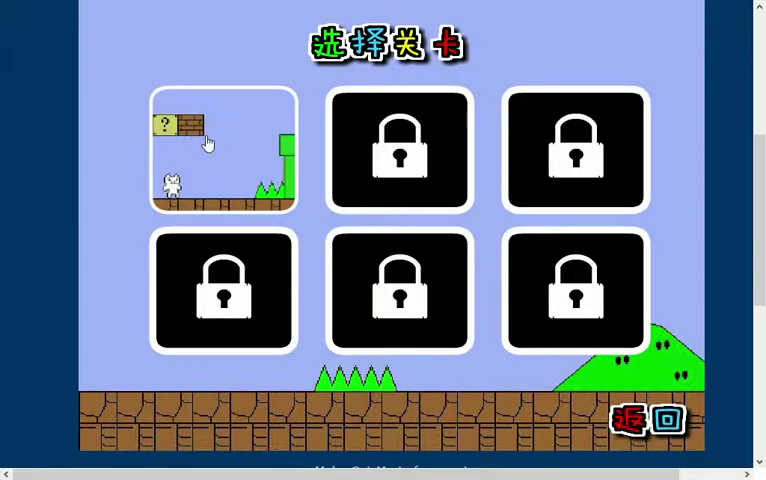
# - Enter level 1 and run the cat right up the hill onto the ? block
pyautogui.click(224, 150)
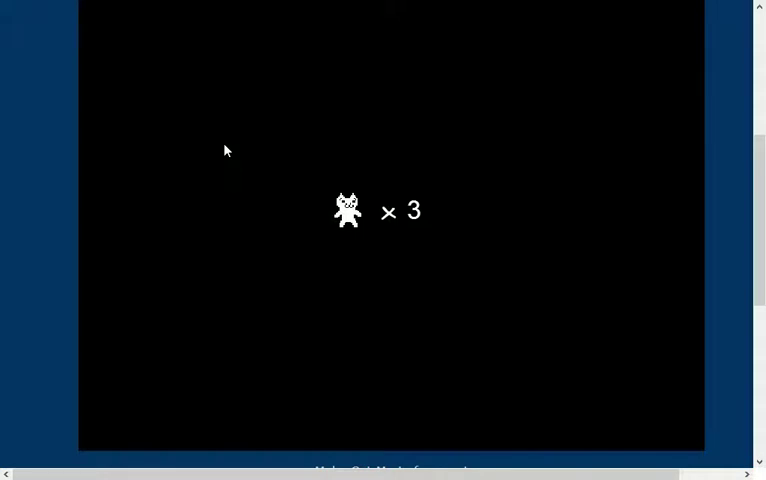
pyautogui.press('Right')
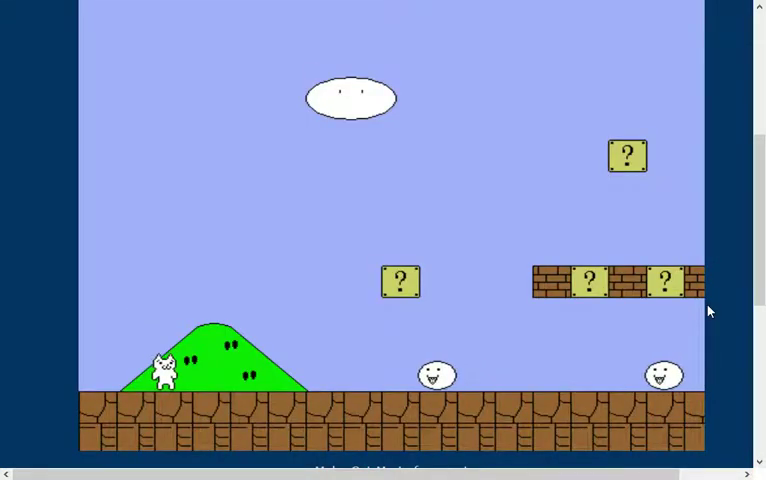
pyautogui.press('Right')
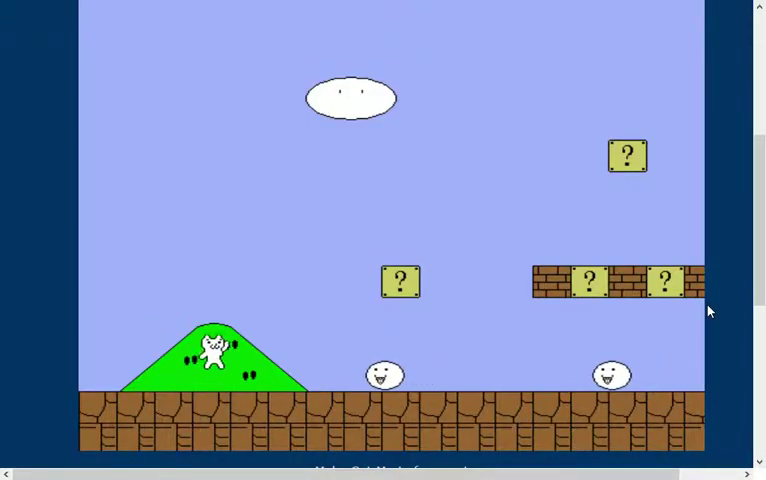
pyautogui.press('Up')
# - Hop around the first ? block, then run right and hit the next one from below
pyautogui.press('Left')
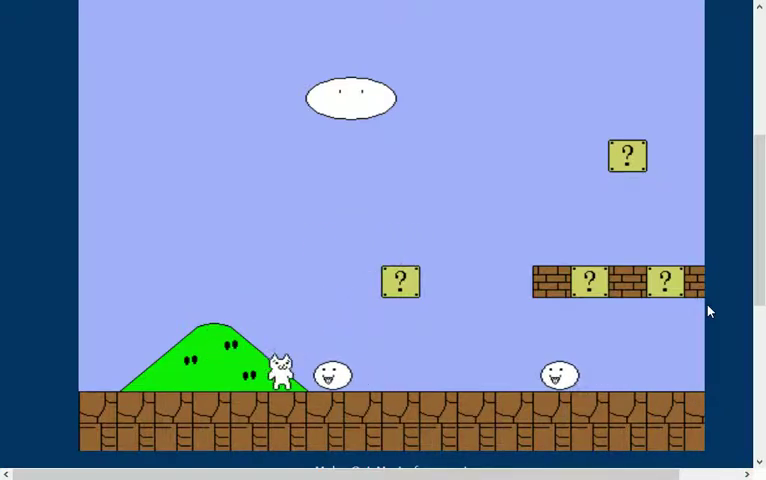
pyautogui.press('Up')
pyautogui.press('Right')
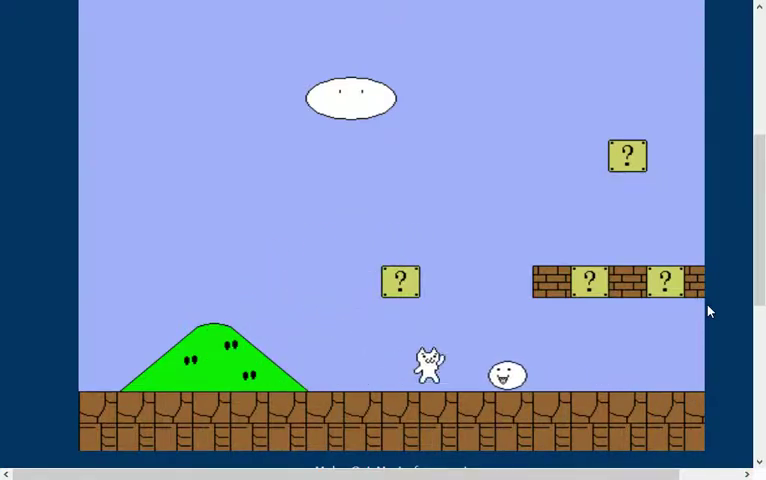
pyautogui.press('Up')
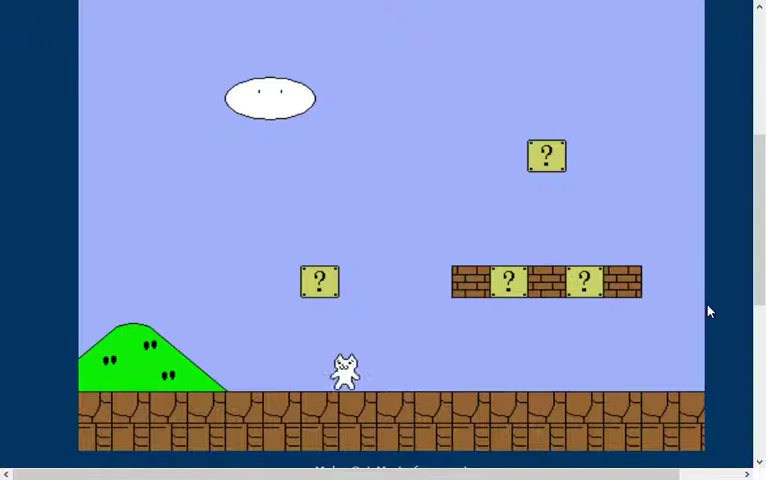
pyautogui.press('Up')
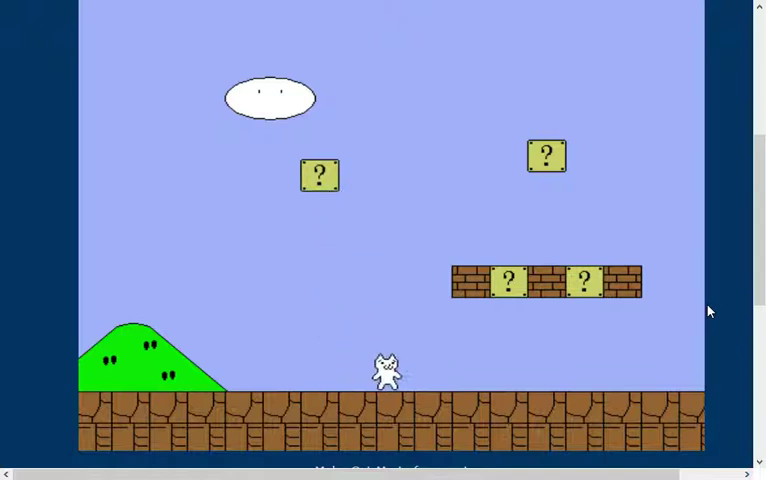
# - Jump into the brick row, break the bricks and run onward
pyautogui.press('Up')
pyautogui.press('Right')
pyautogui.press('Up')
pyautogui.press('Right')
pyautogui.press('Up')
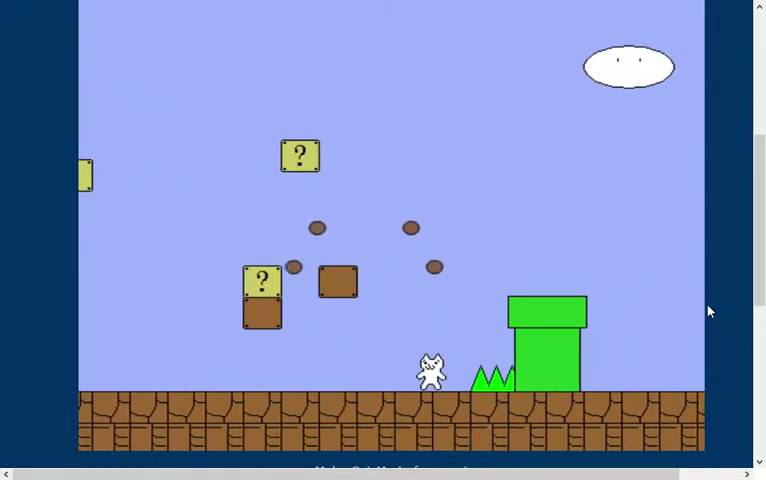
pyautogui.press('Left')
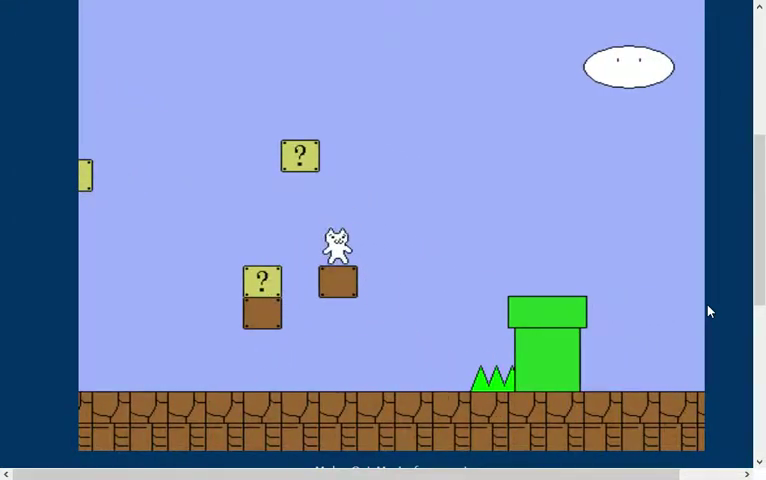
# - Hit the ? block from below, land on it, then jump toward the brown block
pyautogui.press('Up')
pyautogui.press('Left')
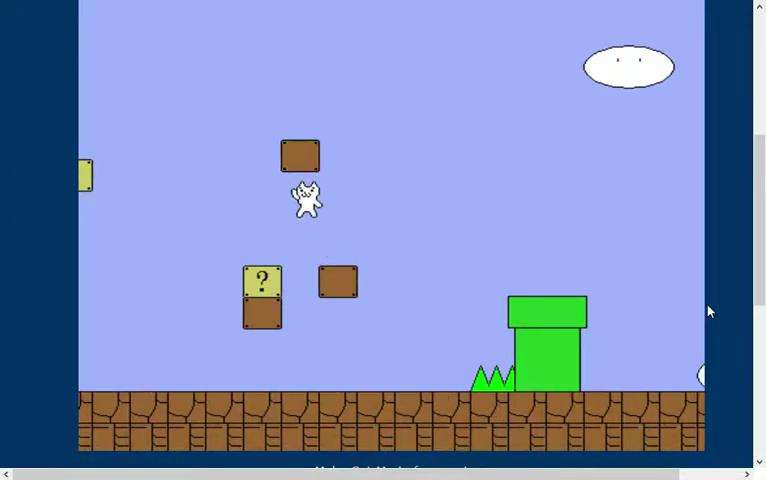
pyautogui.press('Up')
pyautogui.press('Right')
pyautogui.press('Left')
pyautogui.press('Right')
pyautogui.press('Up')
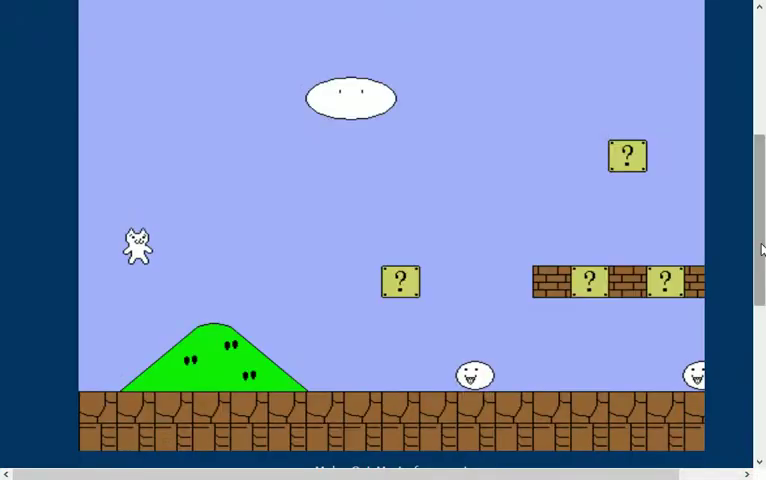
pyautogui.moveTo(762, 248)
pyautogui.mouseDown()
pyautogui.moveTo(762, 236)
pyautogui.moveTo(762, 247)
pyautogui.mouseUp()
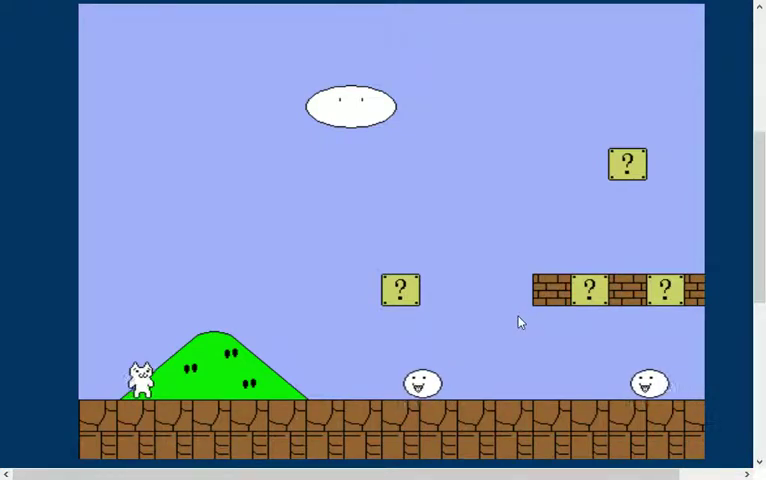
# - Move the respawned cat right, jumping the round enemy onto the brick row
pyautogui.press('Right')
pyautogui.press('Right')
pyautogui.press('Up')
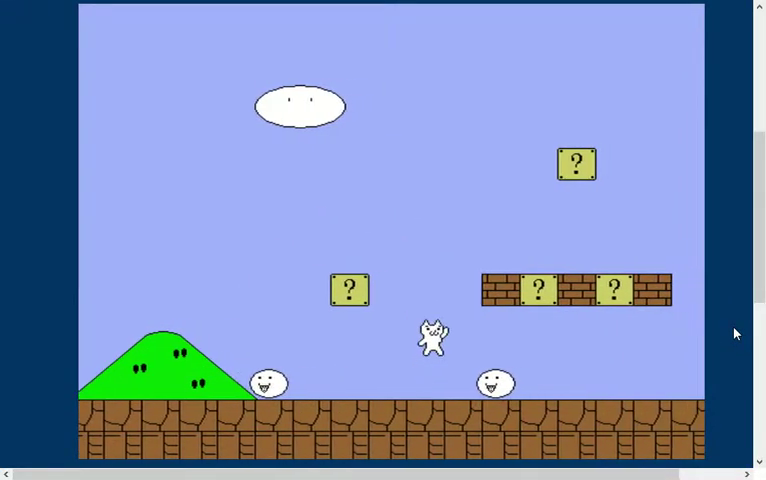
pyautogui.press('Up')
pyautogui.press('Up')
pyautogui.press('Right')
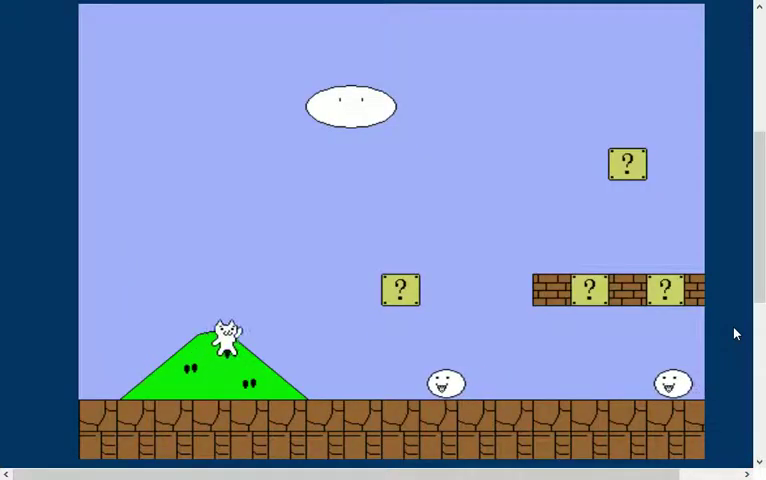
# - Reach the high ? block, pass the pipe and jump the gap, losing the last life
pyautogui.press('Right')
pyautogui.press('Up')
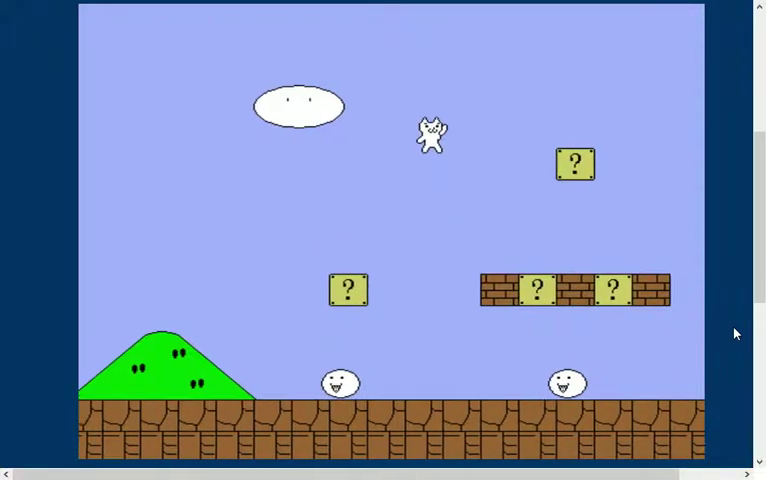
pyautogui.press('Right')
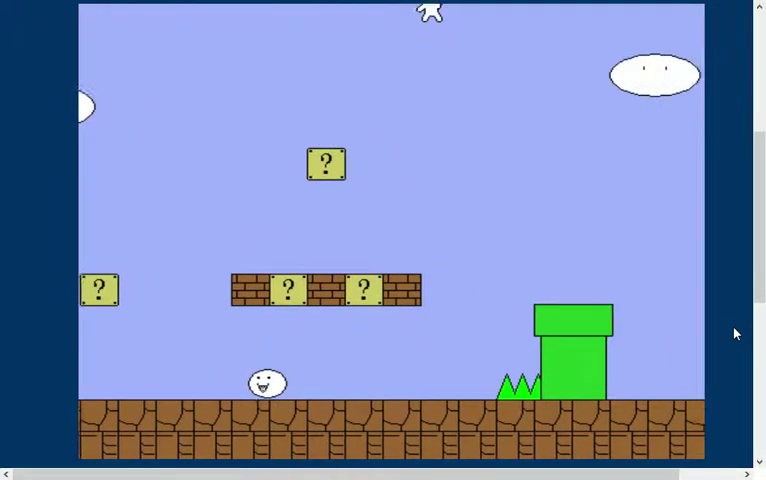
pyautogui.press('Up')
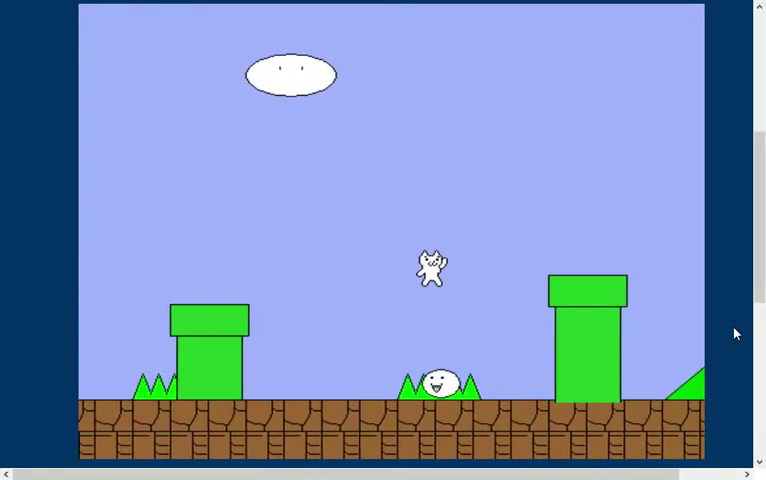
pyautogui.press('Right')
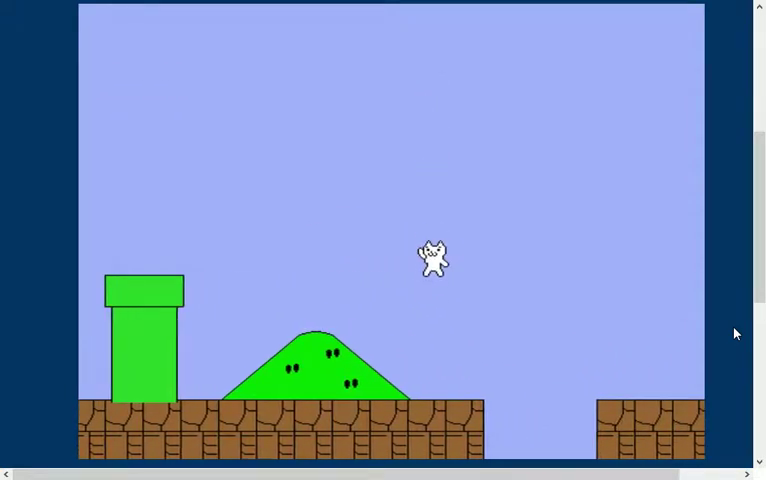
pyautogui.press('Up')
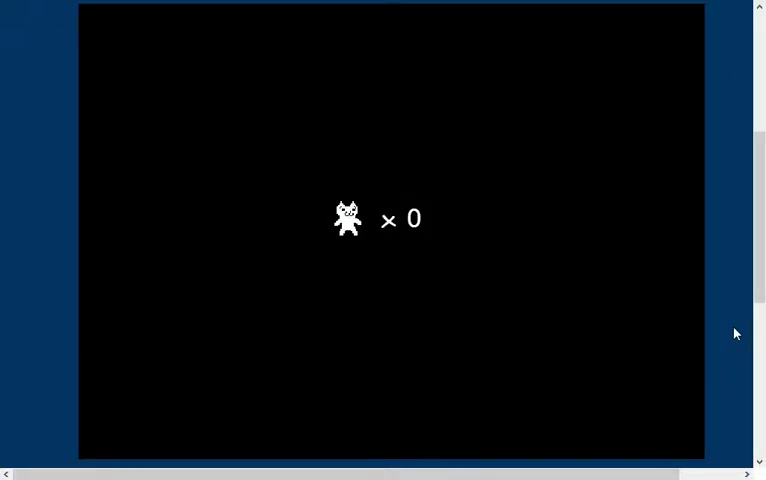
# - Start the restarted level and land the cat beside the pipe
pyautogui.press('Right')
pyautogui.press('Up')
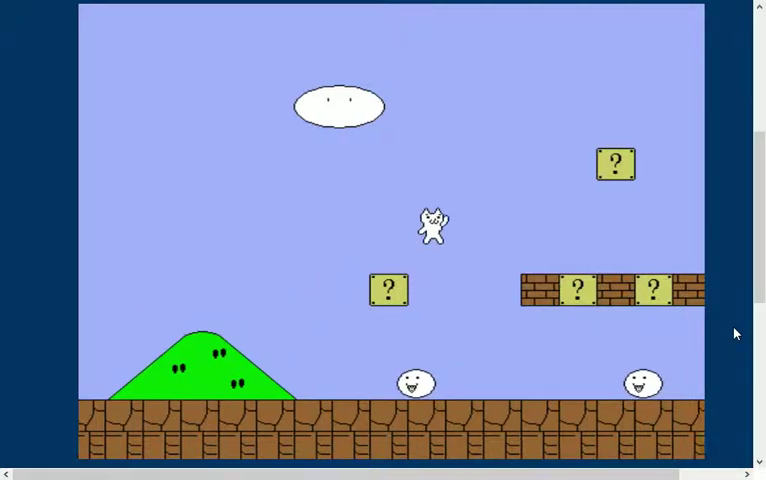
pyautogui.press('Up')
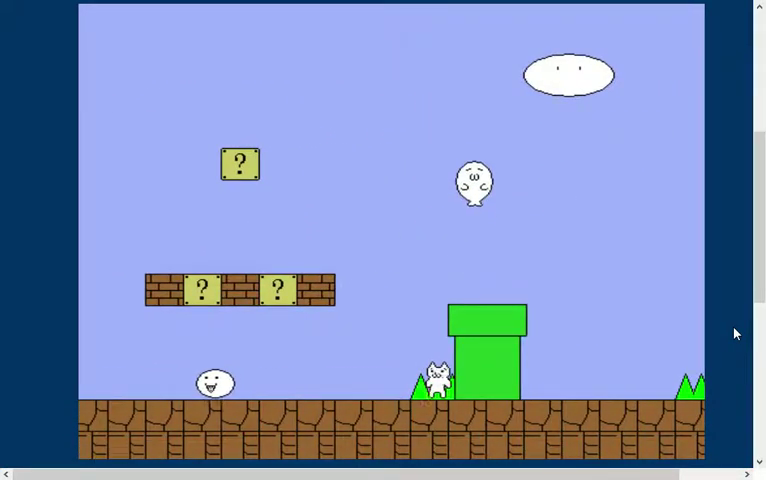
pyautogui.press('Left')
pyautogui.press('Up')
pyautogui.press('Right')
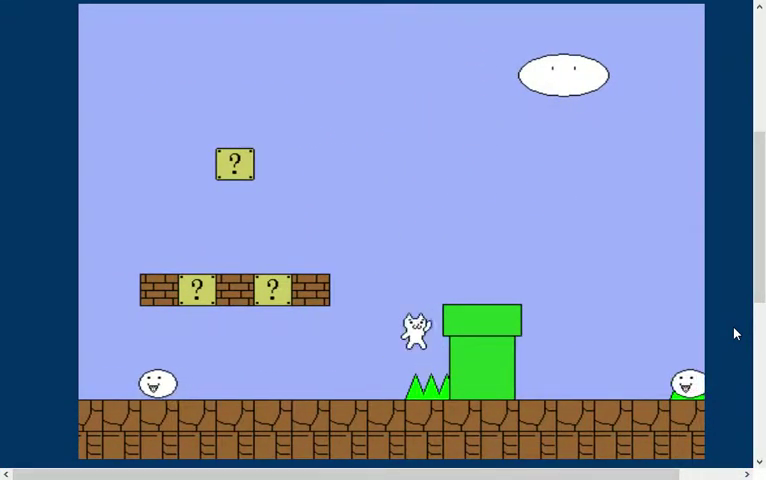
# - Clear the pipes and gap, dodge the falling enemy, and hop onto the ? block
pyautogui.press('Up')
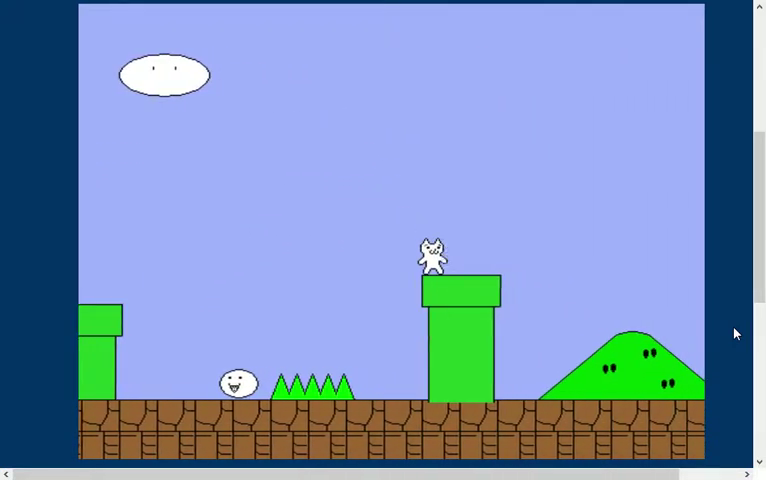
pyautogui.press('Up')
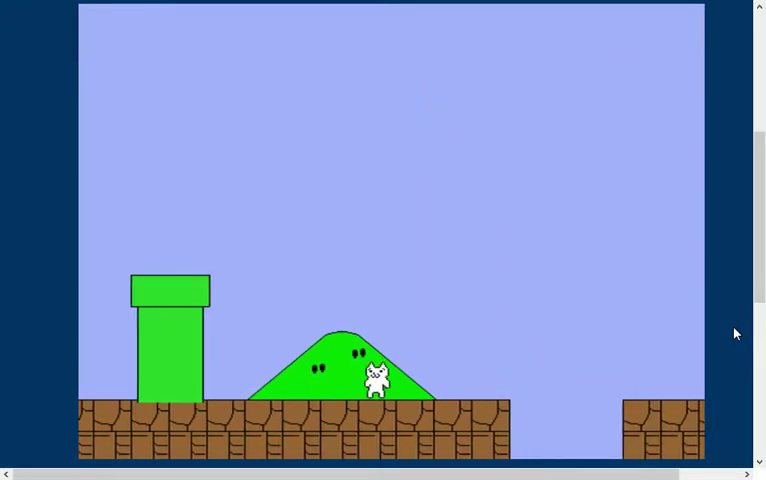
pyautogui.press('Up')
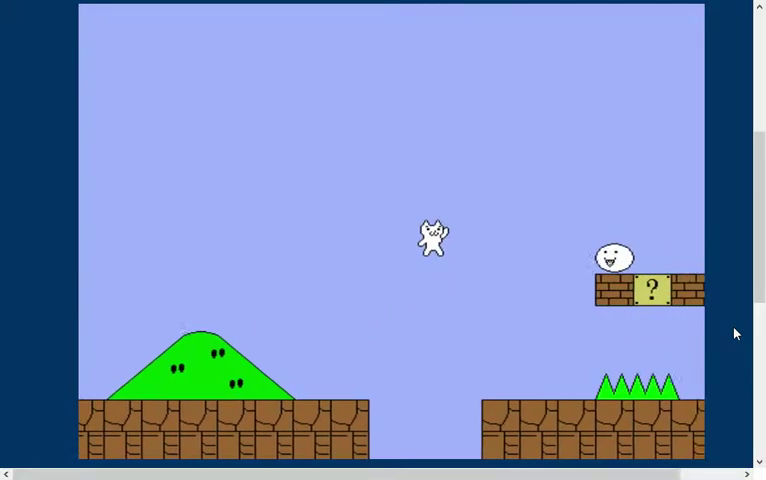
pyautogui.press('Left')
pyautogui.press('Up')
pyautogui.press('Right')
pyautogui.press('Up')
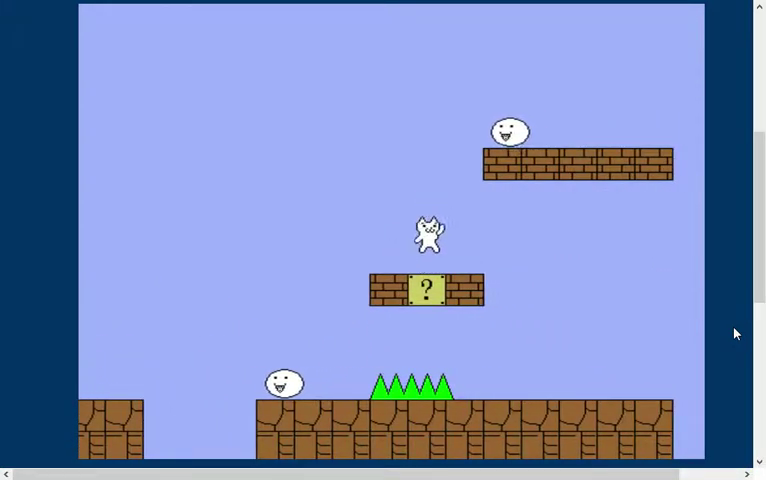
# - Get past the enemy, then after respawning reach the brick platform between the pipes
pyautogui.press('Right')
pyautogui.press('Right')
pyautogui.press('Up')
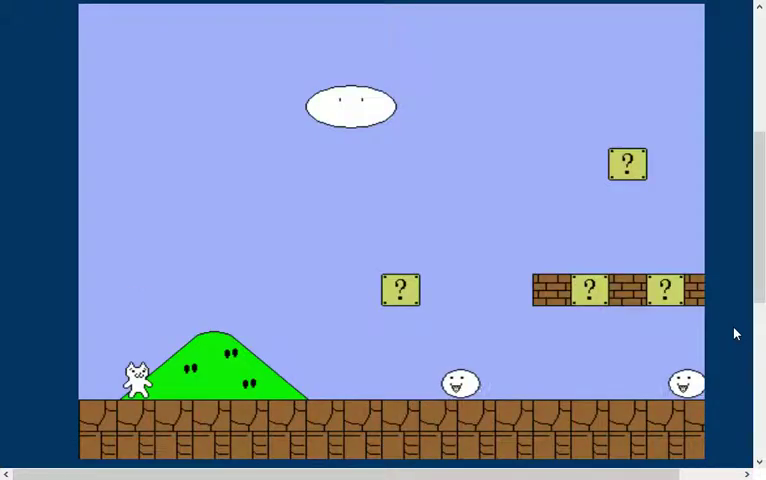
pyautogui.press('Right')
pyautogui.press('Up')
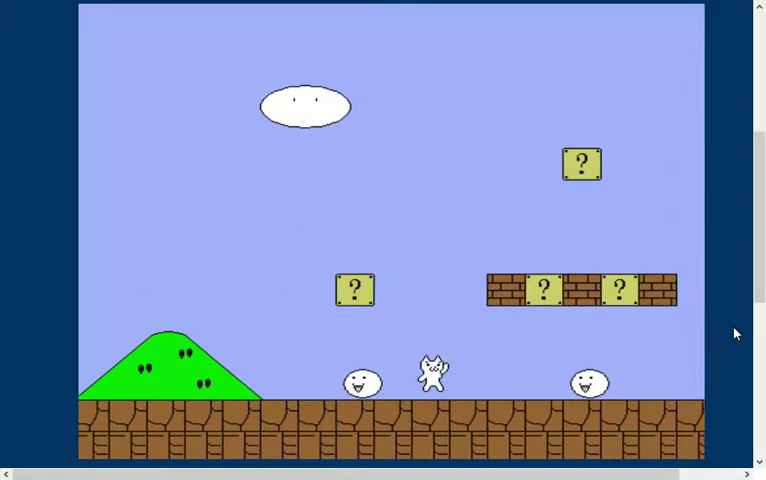
pyautogui.press('Up')
pyautogui.press('Up')
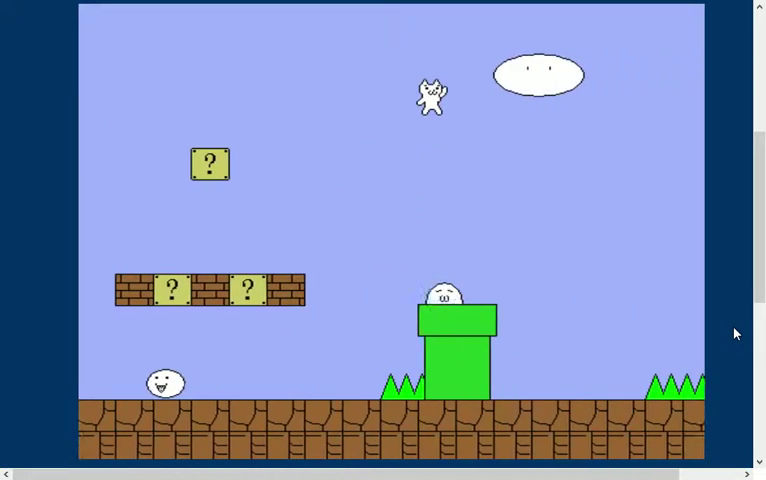
pyautogui.press('Up')
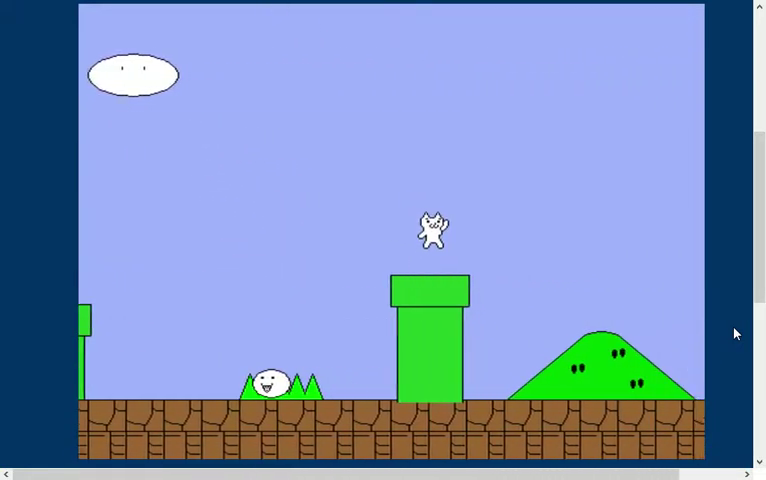
# - Leave the brick platform and jump across the gap toward the spikes
pyautogui.press('Right')
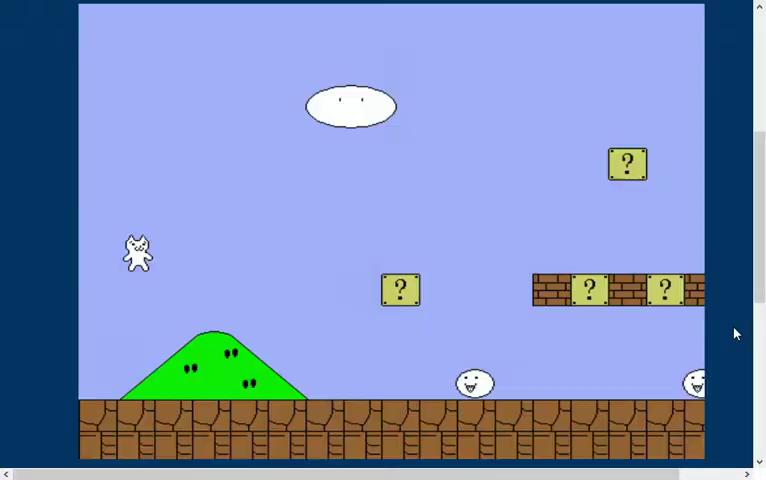
pyautogui.press('Right')
pyautogui.press('Up')
pyautogui.press('Up')
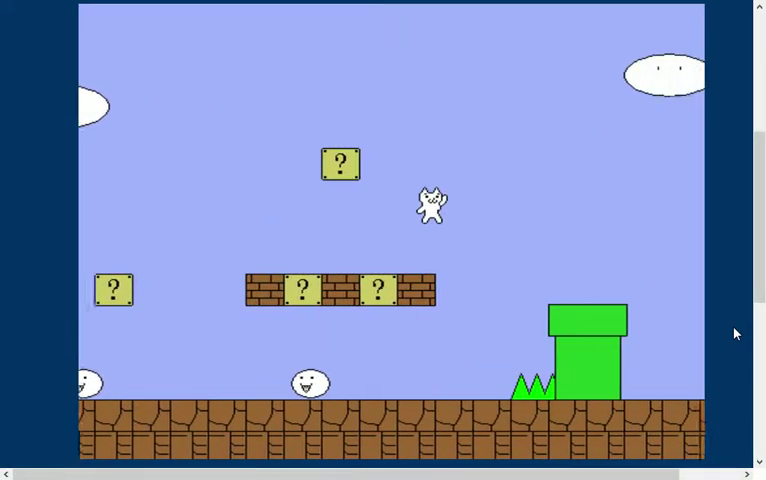
pyautogui.press('Up')
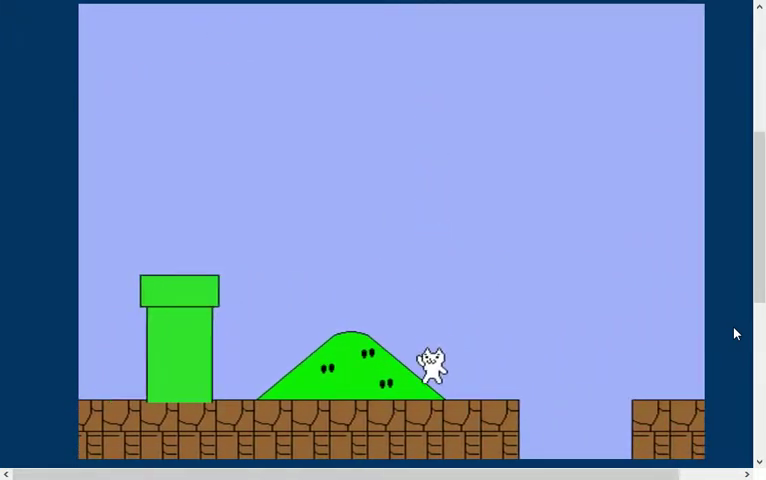
pyautogui.press('Up')
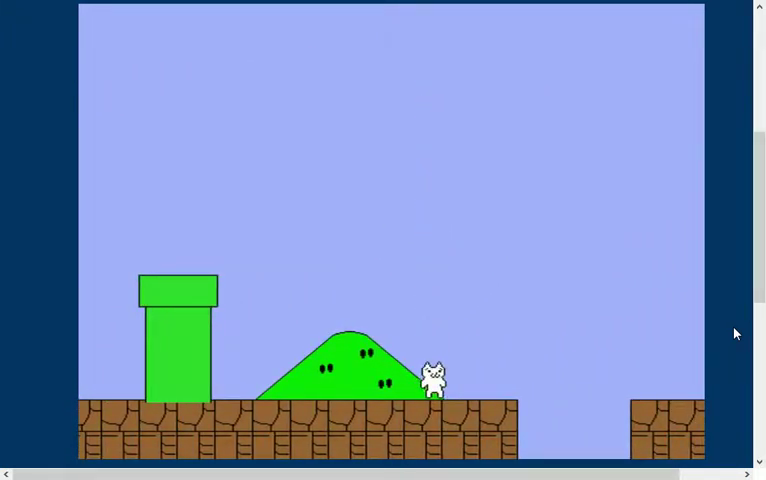
pyautogui.press('Up')
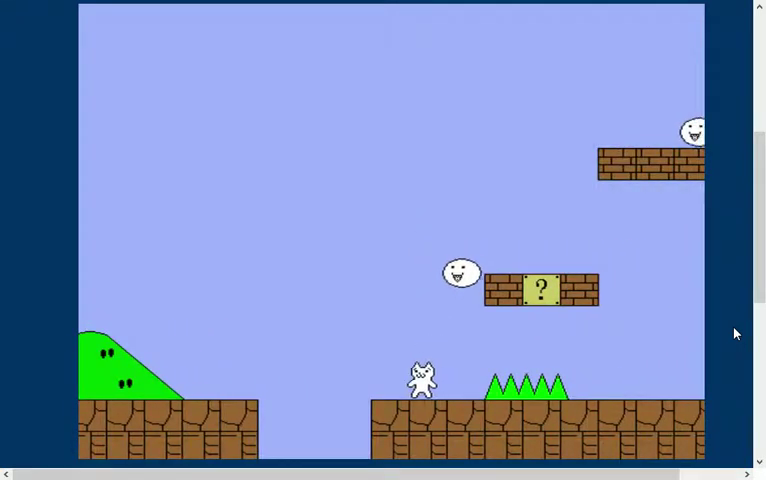
# - Land on the brick row and hit the ? block to release the mushroom
pyautogui.press('Up')
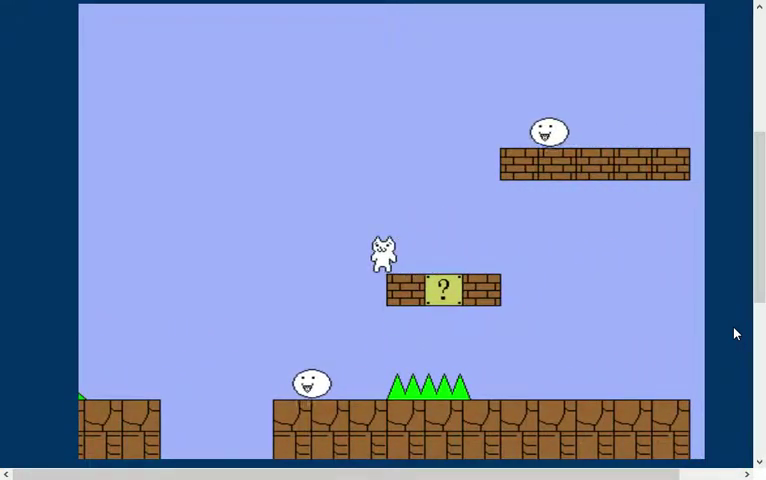
pyautogui.press('Left')
pyautogui.press('Right')
pyautogui.press('Up')
pyautogui.press('Right')
pyautogui.press('Right')
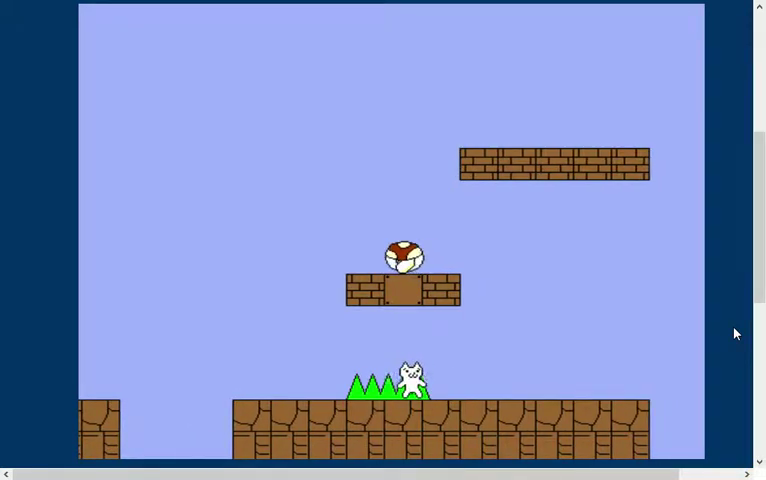
pyautogui.press('Right')
# - Run the cat right with jumps past the pipe and hill
pyautogui.press('Up')
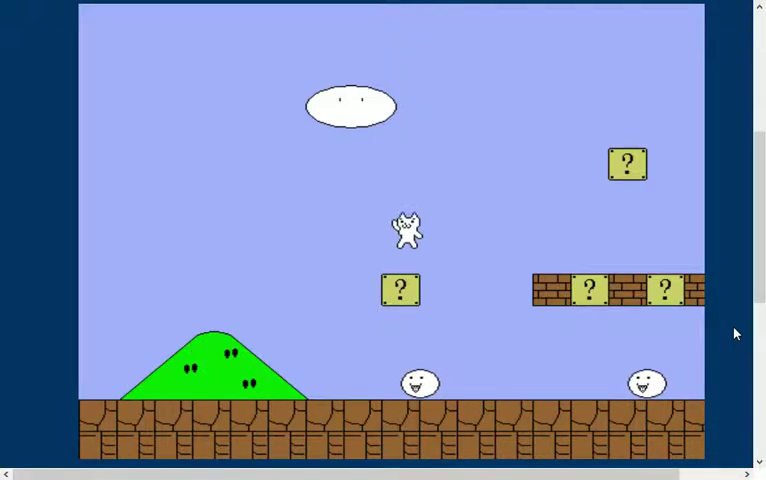
pyautogui.press('Right')
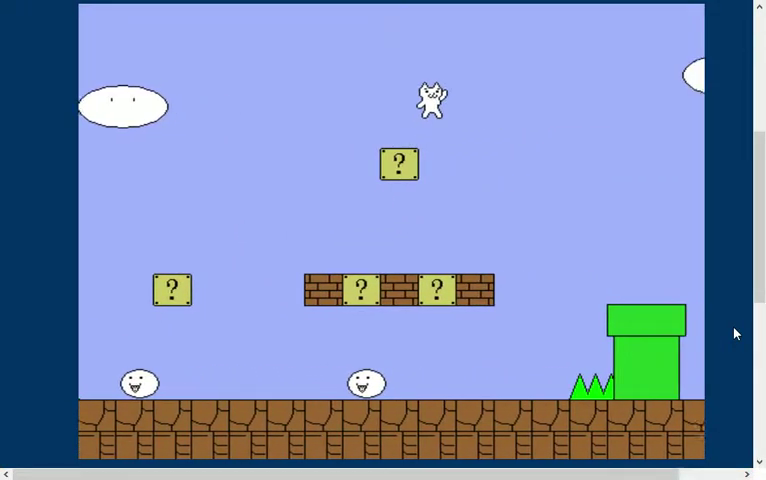
pyautogui.press('Right')
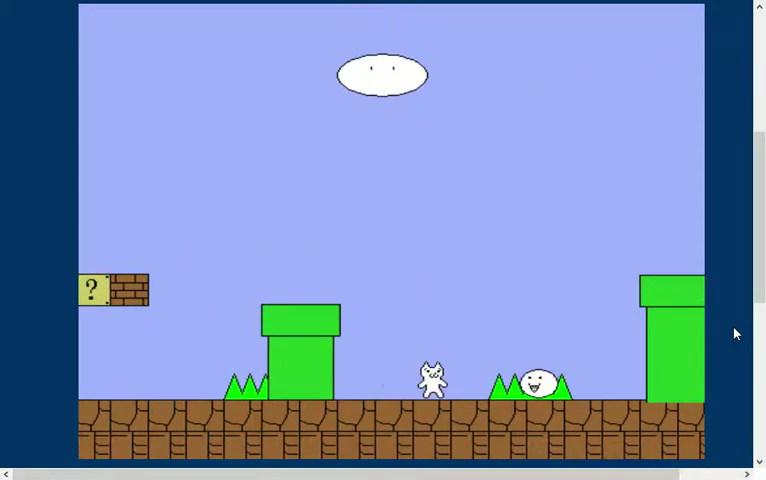
pyautogui.press('Up')
pyautogui.press('Right')
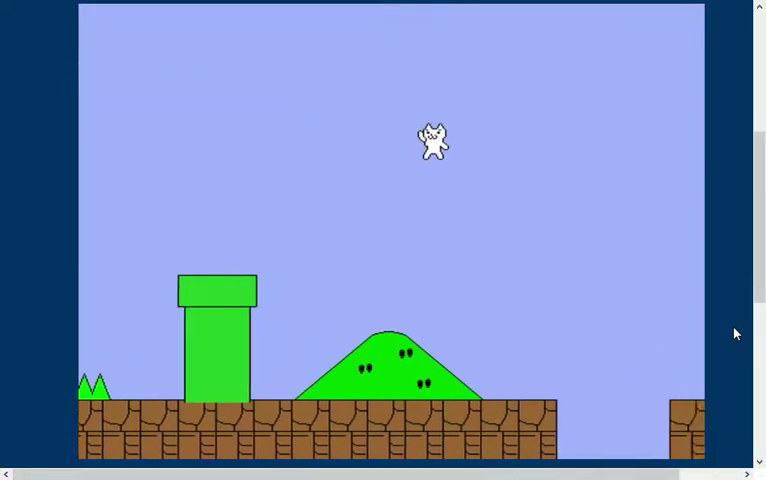
# - Hit the ? block from below, then jump clear of the spikes
pyautogui.press('Up')
pyautogui.press('Right')
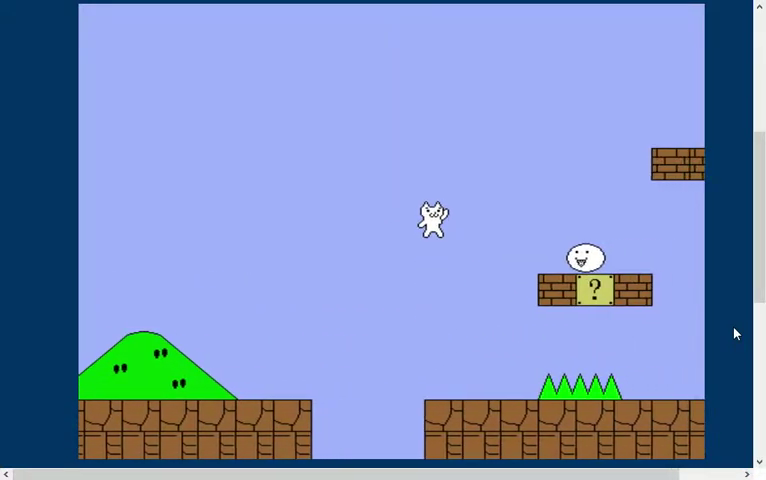
pyautogui.press('Up')
pyautogui.press('Left')
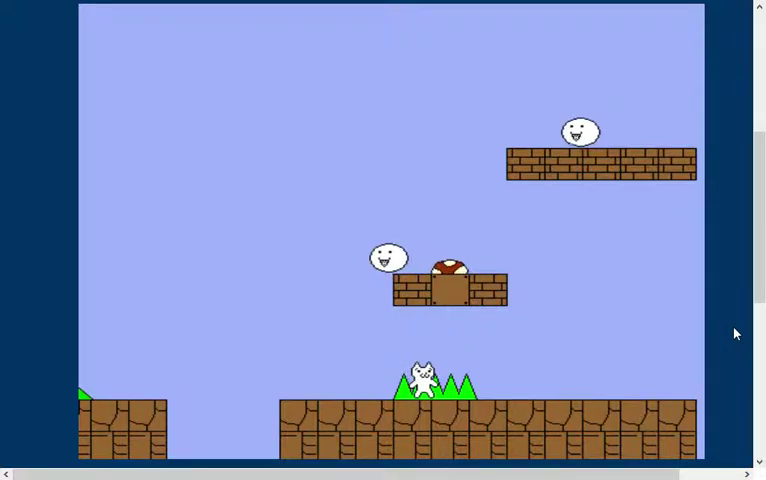
pyautogui.press('Right')
pyautogui.press('Up')
pyautogui.press('Right')
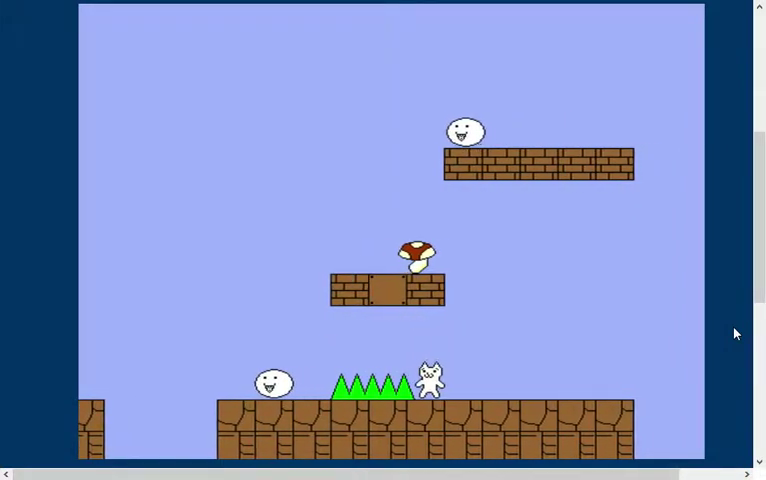
# - Step back and forth, then jump right across the gap onto the next block
pyautogui.press('Right')
pyautogui.press('Left')
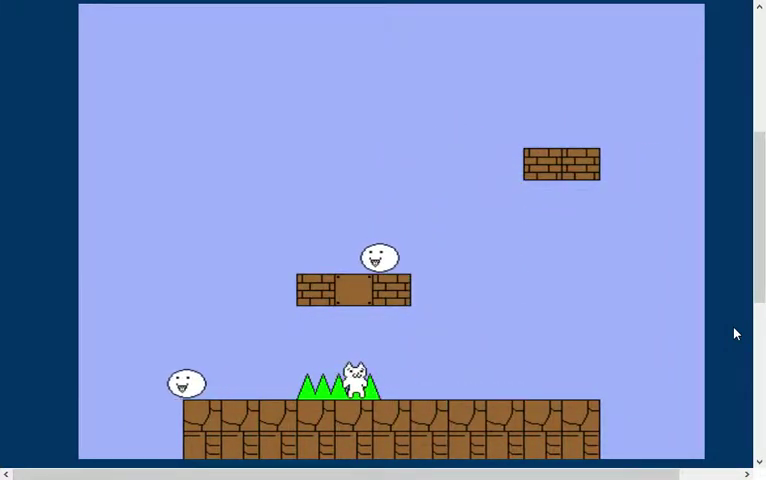
pyautogui.press('Right')
pyautogui.press('Left')
pyautogui.press('Right')
pyautogui.press('Up')
pyautogui.press('Right')
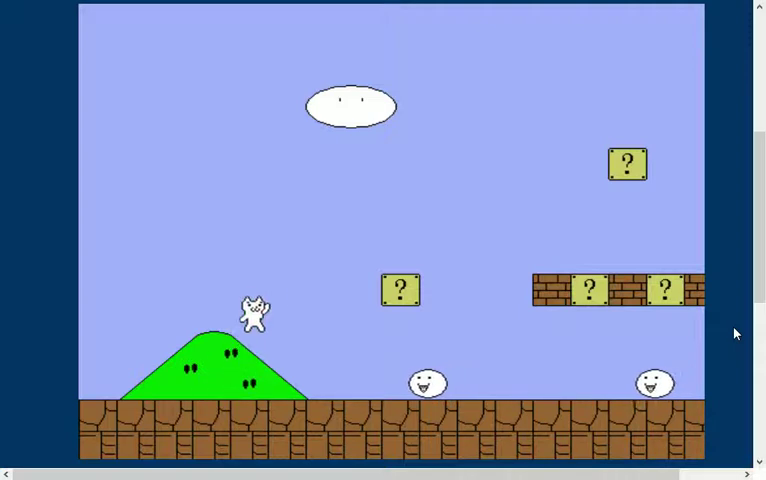
# - Jump over the green pipes and run into the pit
pyautogui.press('Right')
pyautogui.press('Up')
pyautogui.press('Right')
pyautogui.press('Up')
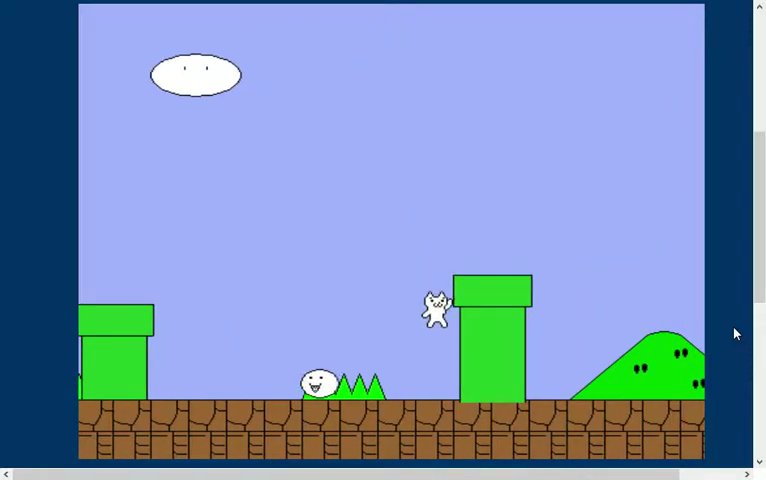
pyautogui.press('Up')
pyautogui.press('Up')
pyautogui.press('Right')
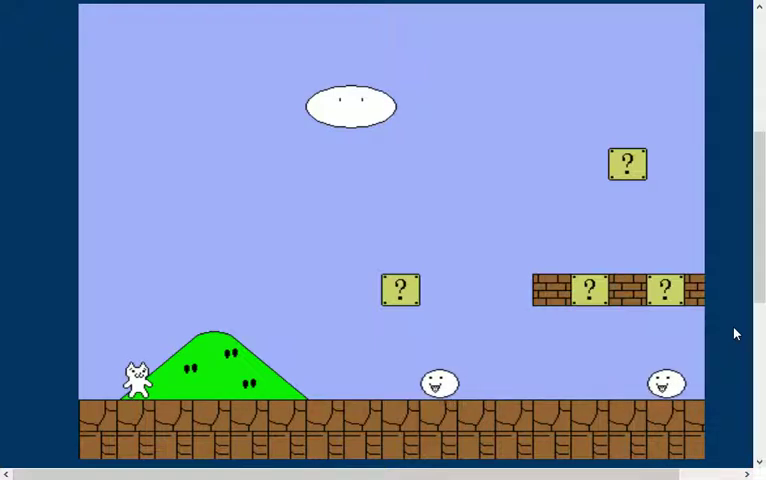
# - Move the respawned cat right, jumping onto the hill and a block
pyautogui.press('Right')
pyautogui.press('Up')
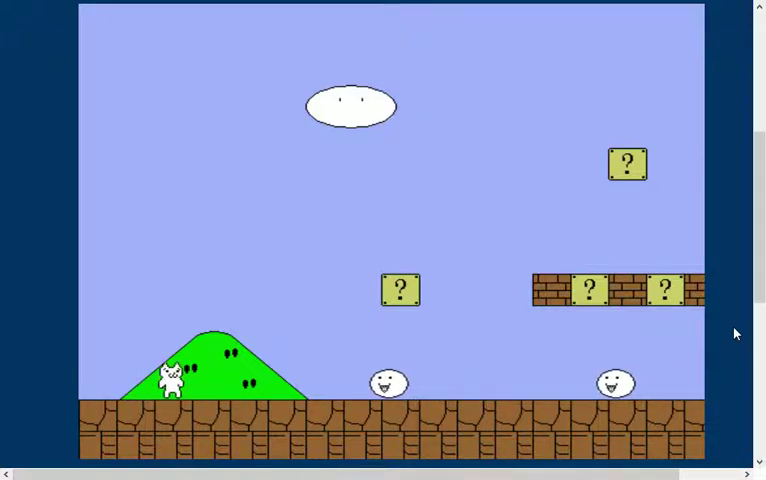
pyautogui.press('Right')
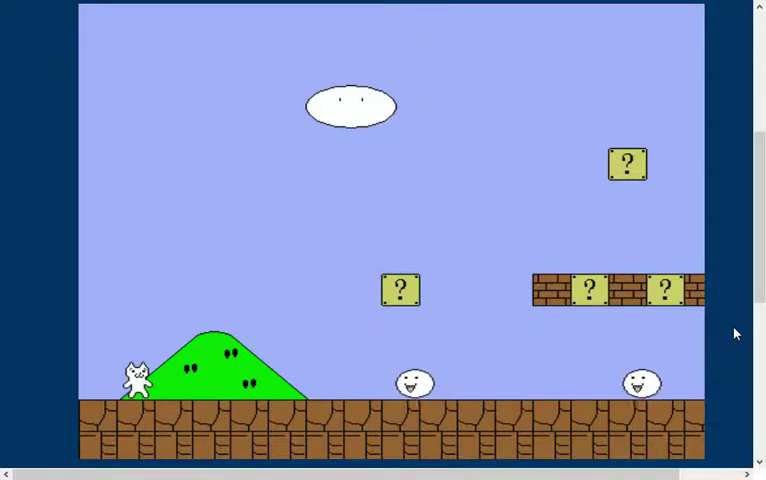
# - Leave the hill, jumping onto the higher ? block and on toward the pipes
pyautogui.press('Right')
pyautogui.press('Up')
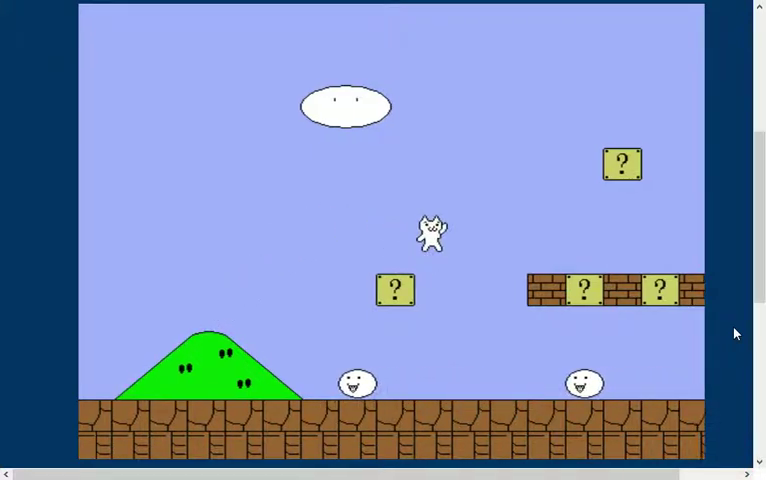
pyautogui.press('Up')
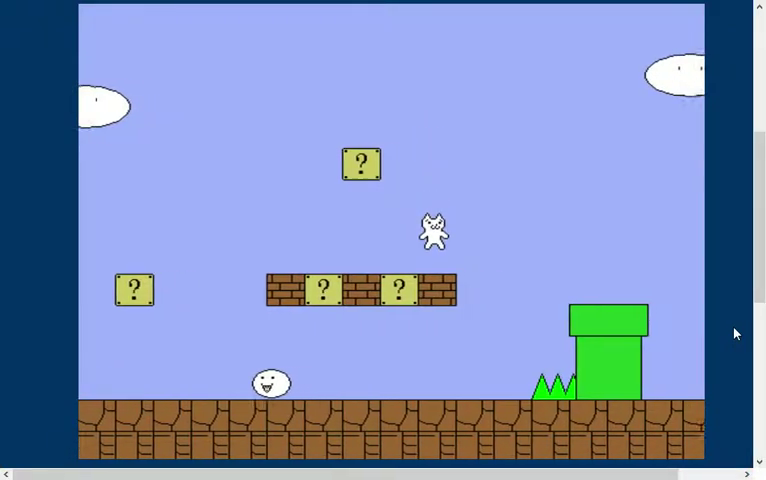
pyautogui.press('Up')
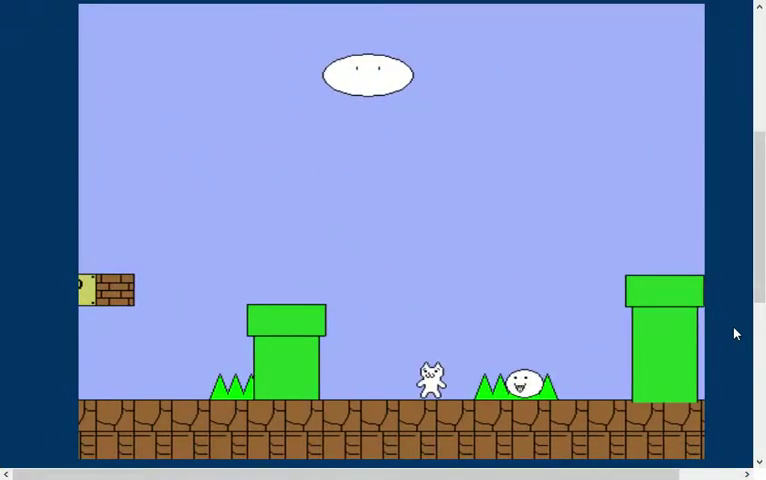
pyautogui.press('Right')
pyautogui.press('Up')
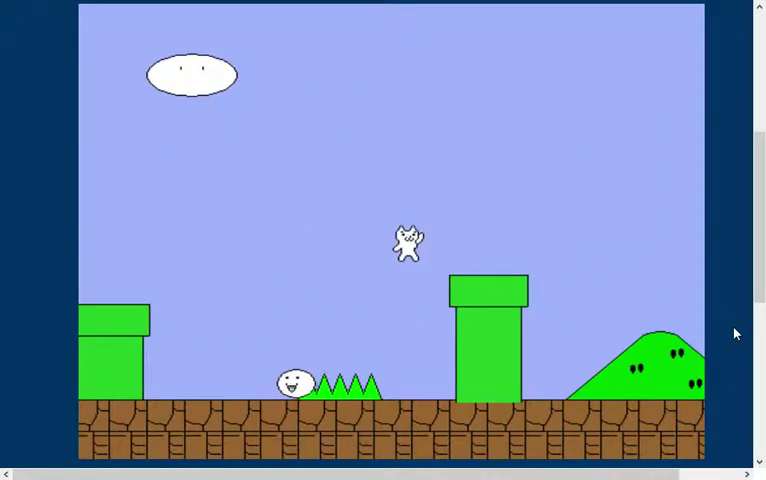
# - Cross the pipe and hill, hit a block near the pit, and keep going right
pyautogui.press('Right')
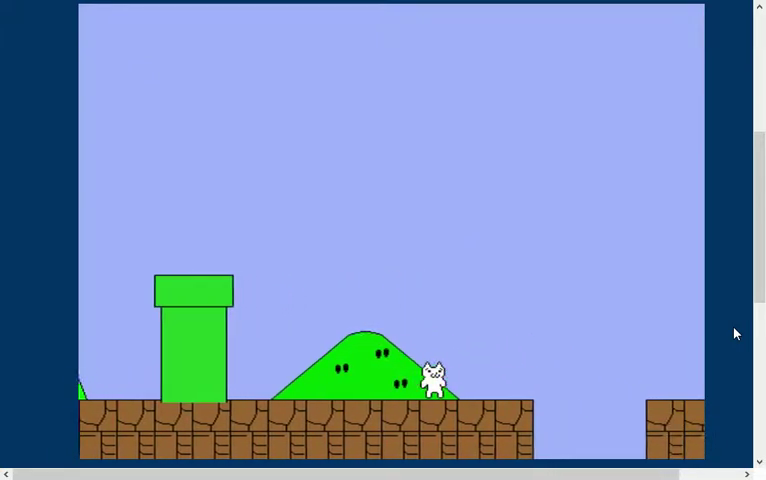
pyautogui.press('Up')
pyautogui.press('Right')
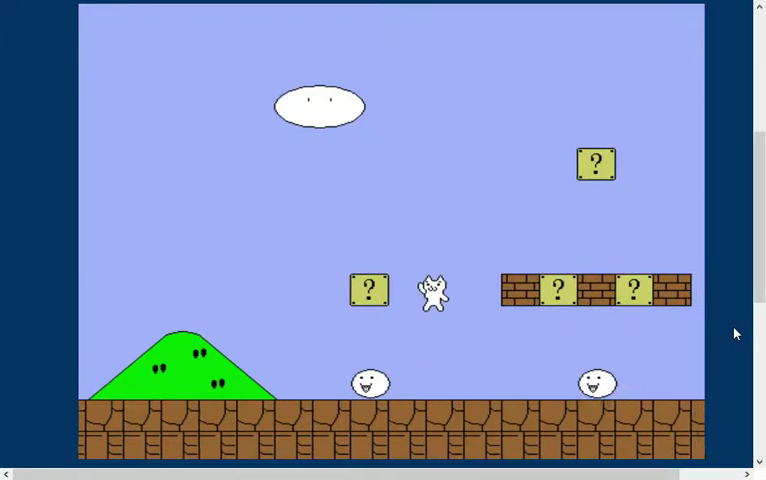
pyautogui.press('Up')
pyautogui.press('Right')
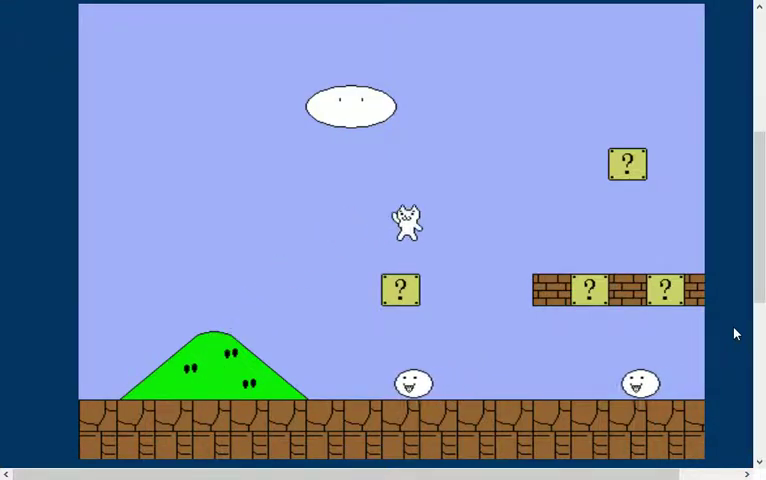
# - Reach the brick platform, then leap high onto the green pipe
pyautogui.press('Right')
pyautogui.press('Up')
pyautogui.press('Right')
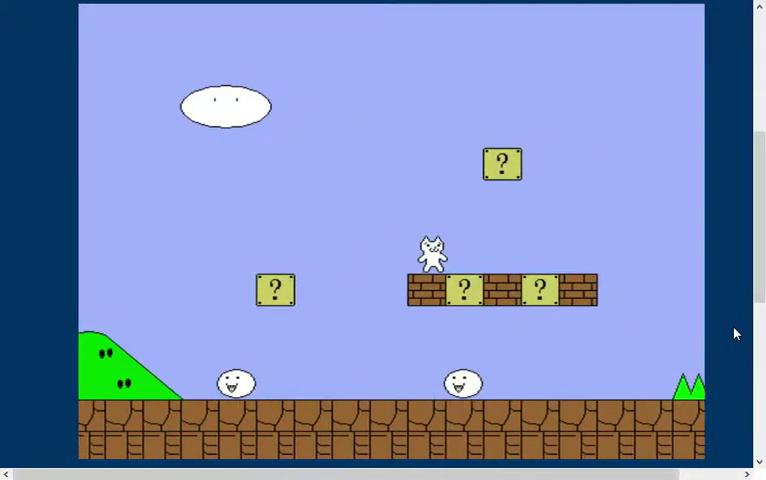
pyautogui.press('Right')
pyautogui.press('Up')
pyautogui.press('Up')
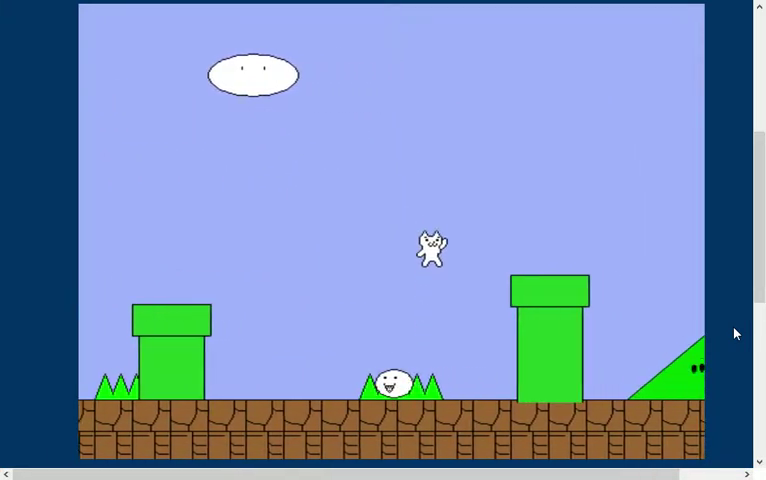
pyautogui.press('Up')
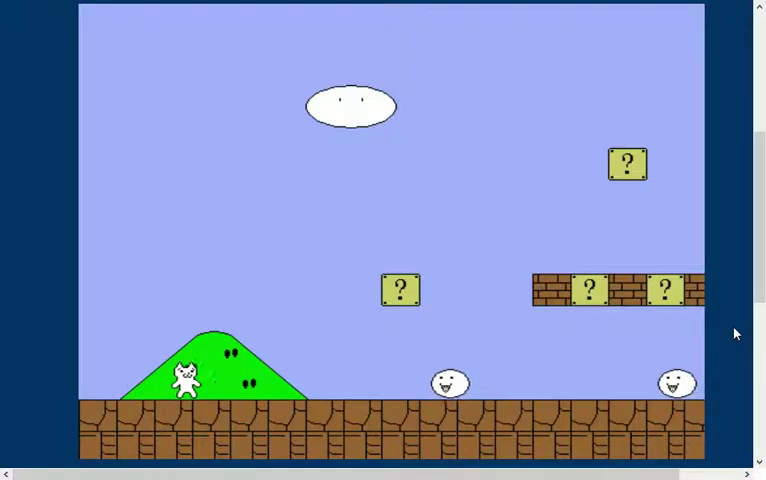
pyautogui.press('Right')
pyautogui.press('Up')
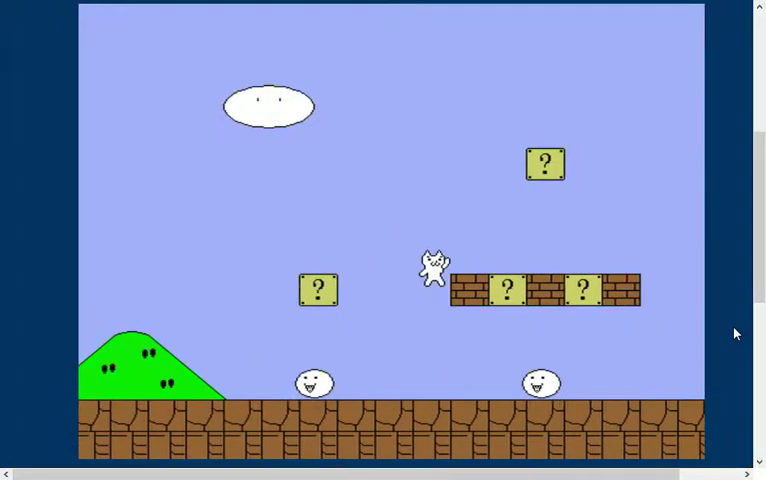
pyautogui.press('Right')
pyautogui.press('Up')
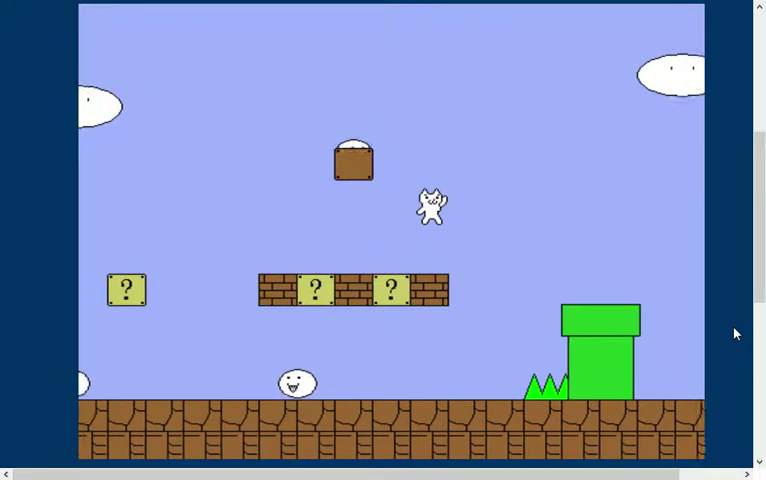
pyautogui.press('Right')
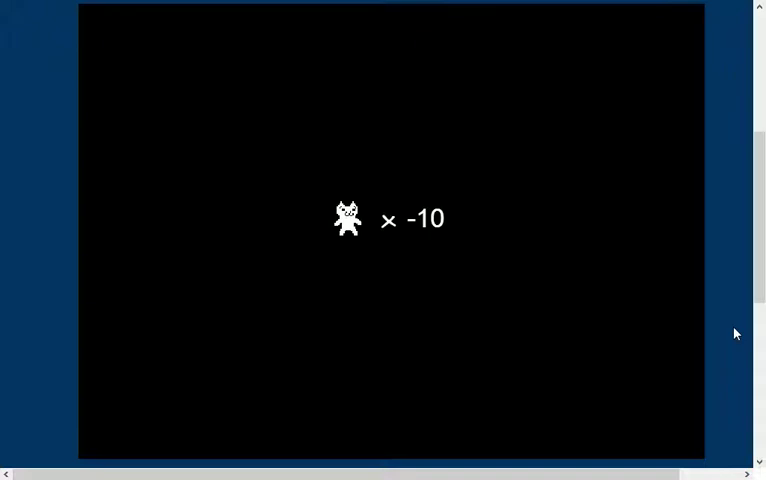
pyautogui.press('Right')
pyautogui.press('Up')
pyautogui.press('Up')
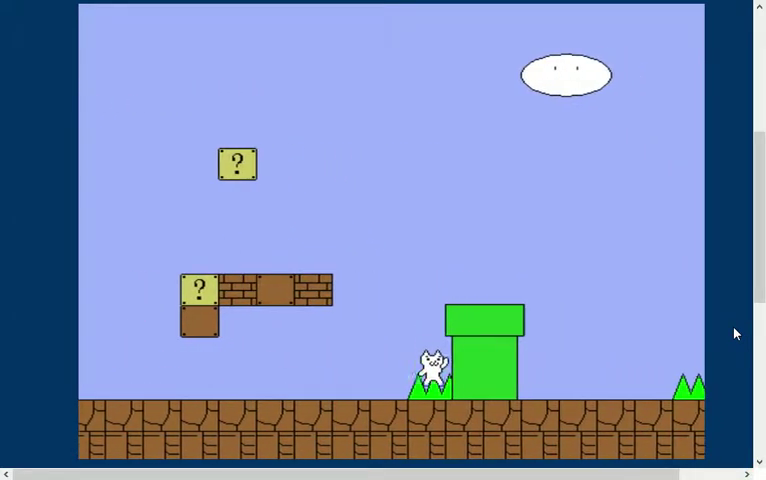
pyautogui.press('Up')
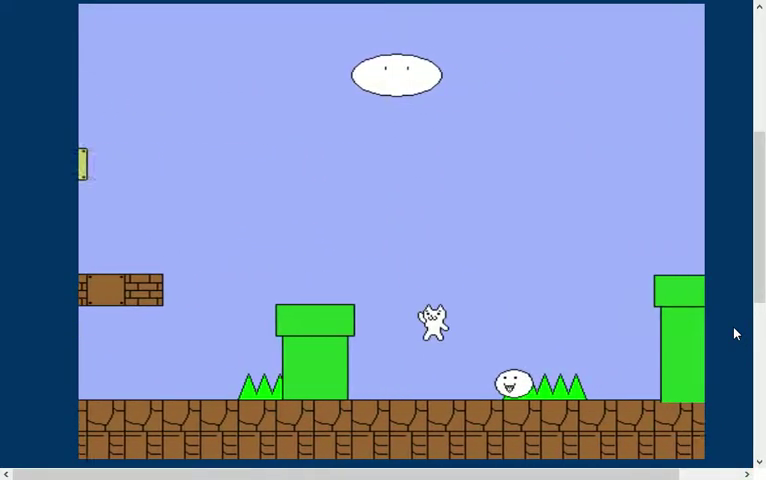
pyautogui.press('Up')
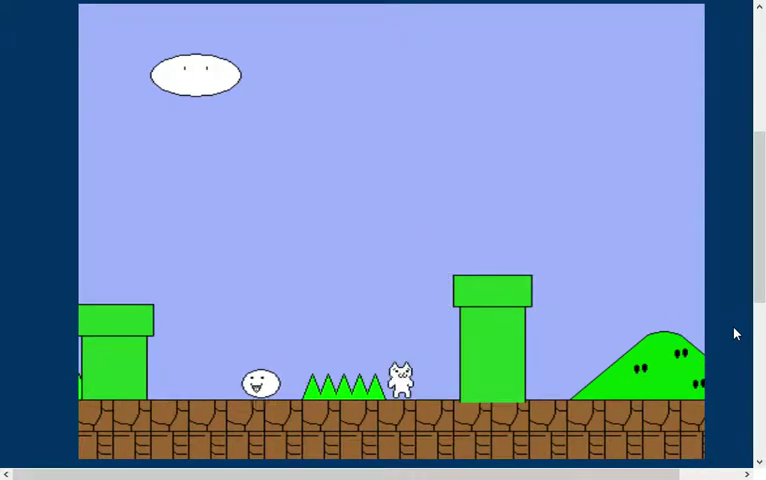
pyautogui.press('Up')
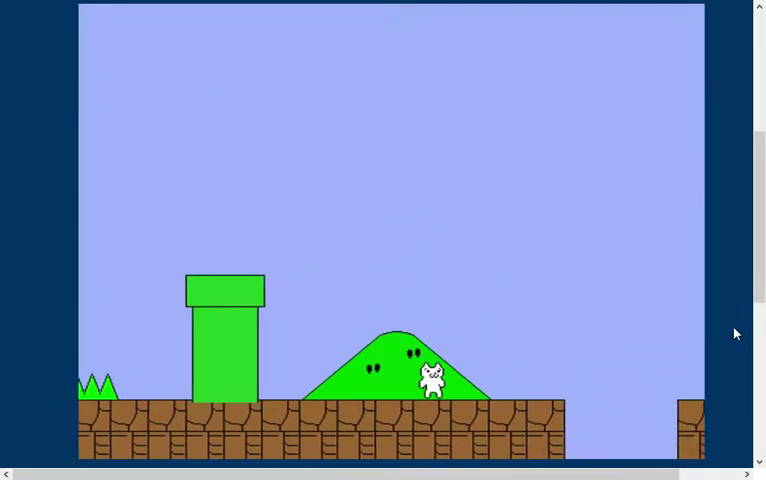
pyautogui.press('Up')
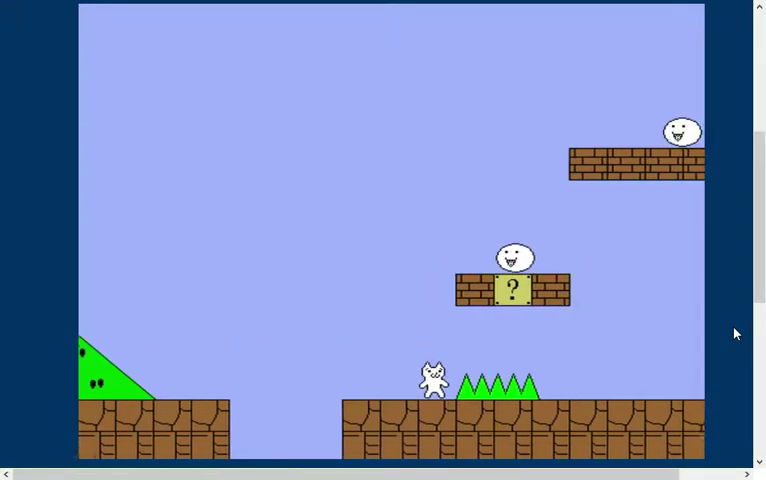
pyautogui.press('Up')
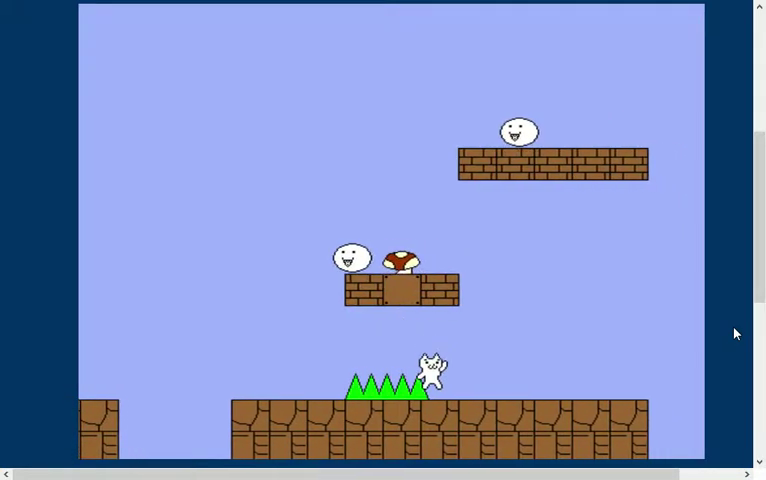
pyautogui.press('Left')
pyautogui.press('Up')
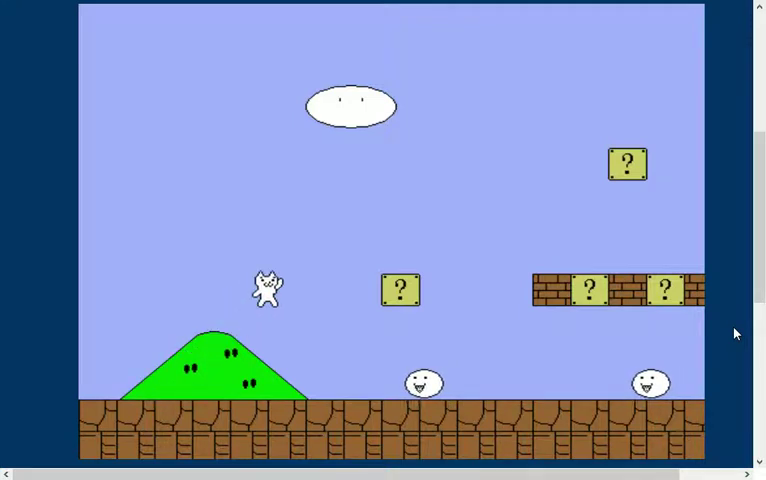
pyautogui.press('Right')
pyautogui.press('Up')
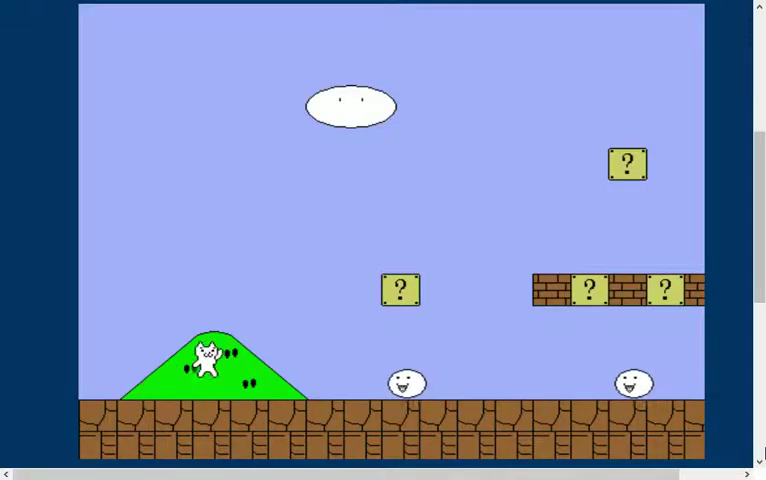
pyautogui.press('Right')
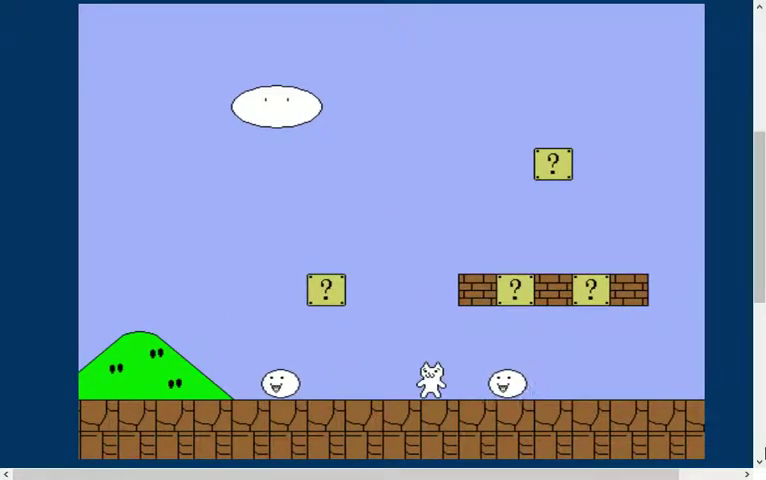
pyautogui.press('Up')
pyautogui.press('Right')
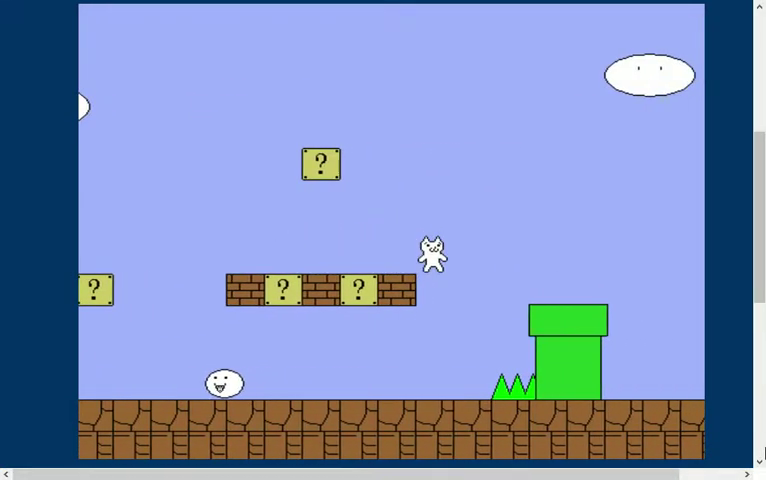
pyautogui.press('Right')
pyautogui.press('Up')
pyautogui.press('Right')
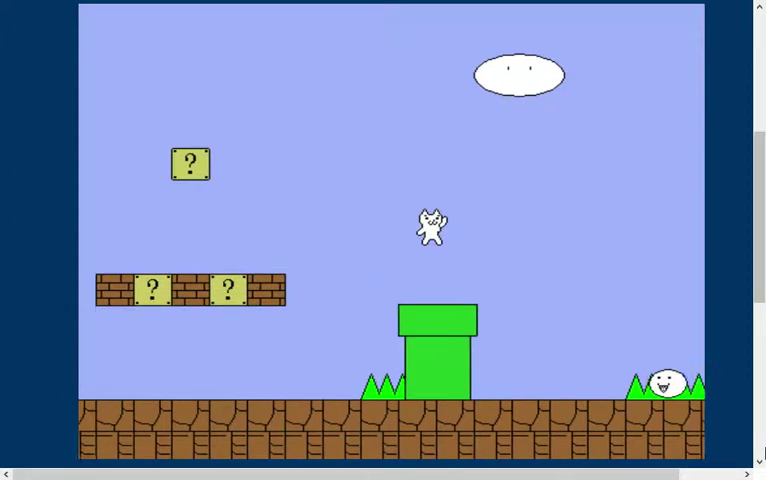
pyautogui.press('Right')
pyautogui.press('Up')
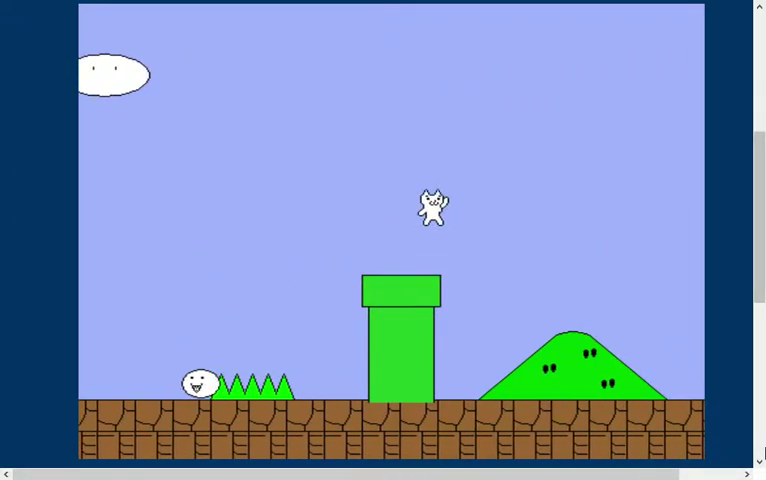
pyautogui.press('Right')
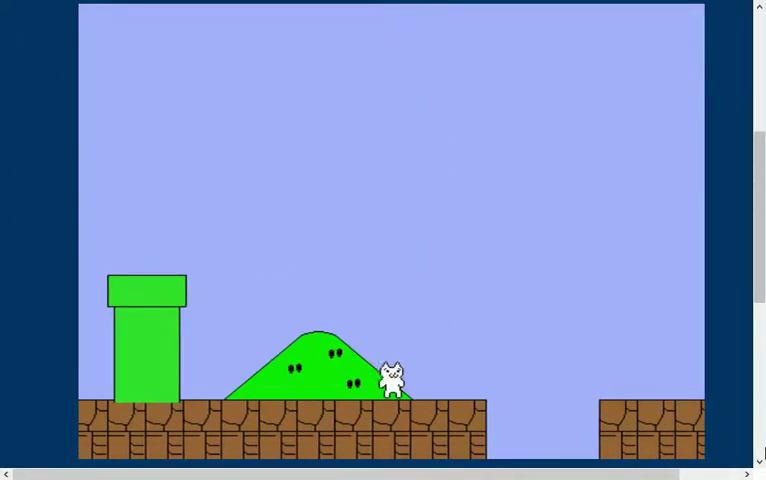
pyautogui.press('Up')
pyautogui.press('Right')
pyautogui.press('Up')
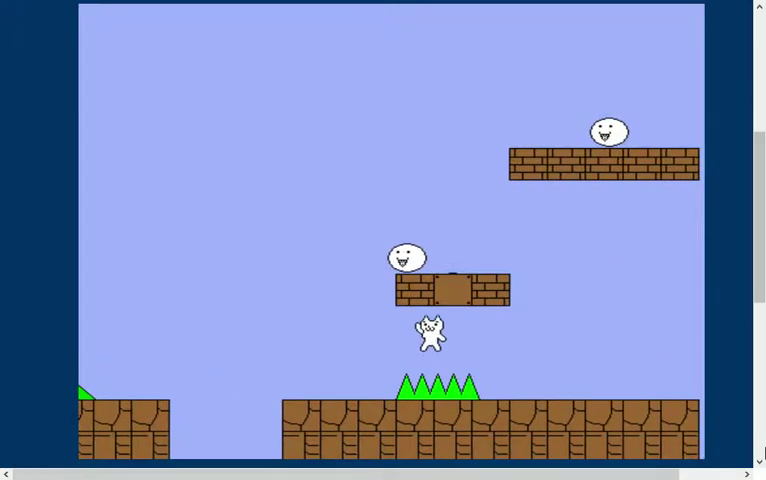
pyautogui.press('Right')
pyautogui.press('Up')
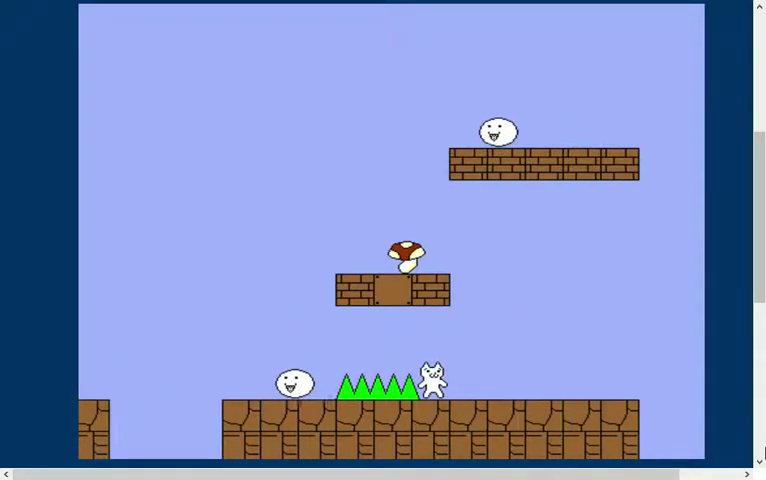
pyautogui.press('Right')
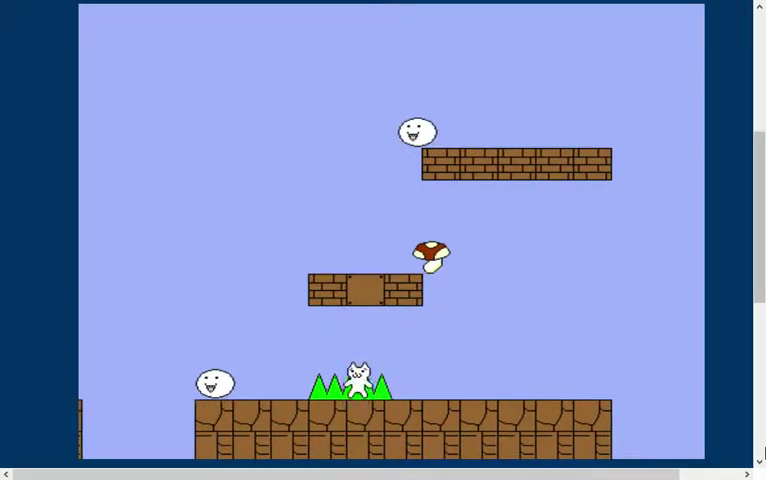
pyautogui.press('Right')
pyautogui.press('Left')
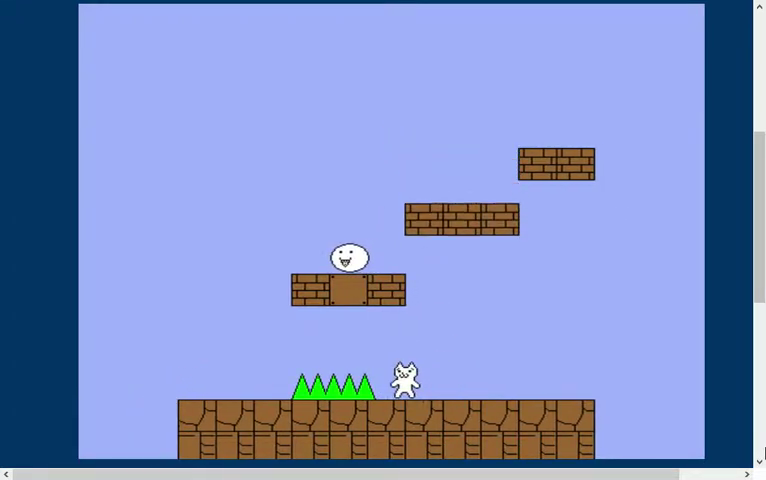
pyautogui.press('Left')
pyautogui.press('Right')
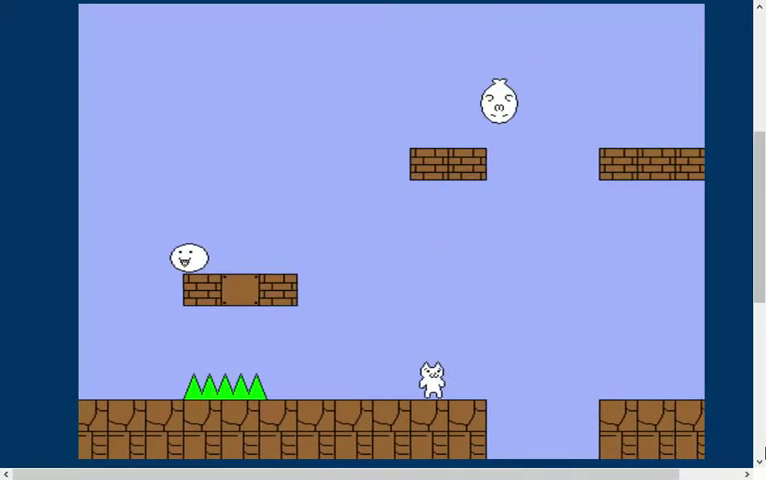
pyautogui.press('Left')
pyautogui.press('Right')
pyautogui.press('Right')
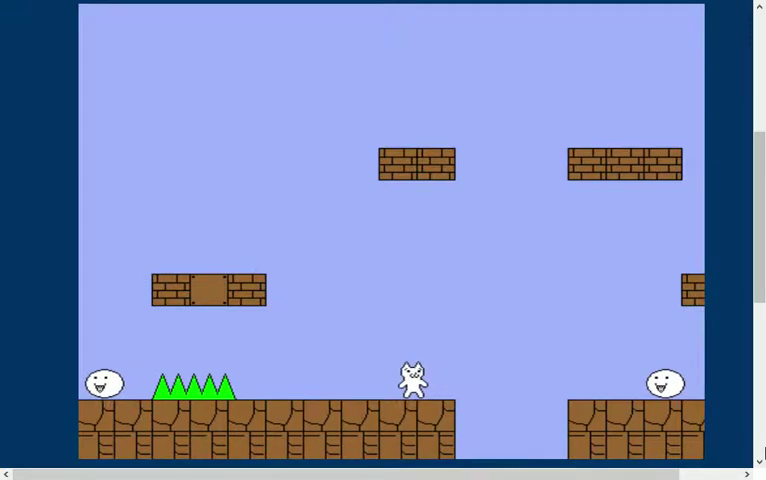
pyautogui.press('Right')
pyautogui.press('Up')
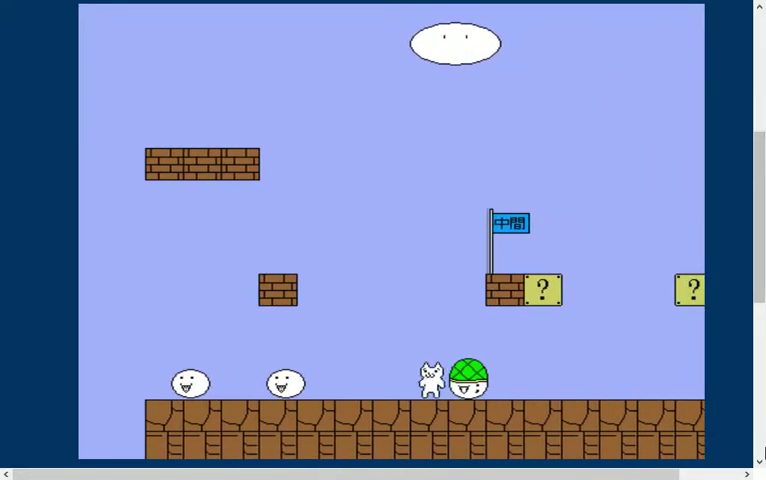
pyautogui.press('Up')
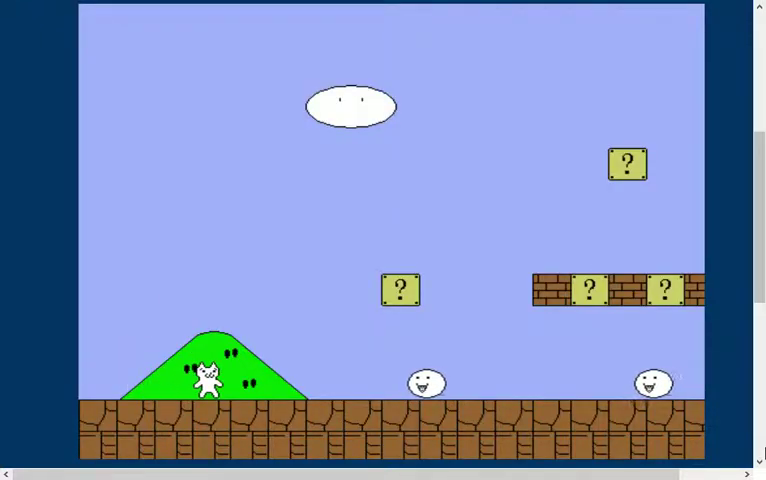
# - Run right and bump the brick row's block to release coins
pyautogui.press('Right')
pyautogui.press('Right')
pyautogui.press('Right')
pyautogui.press('Up')
pyautogui.press('Right')
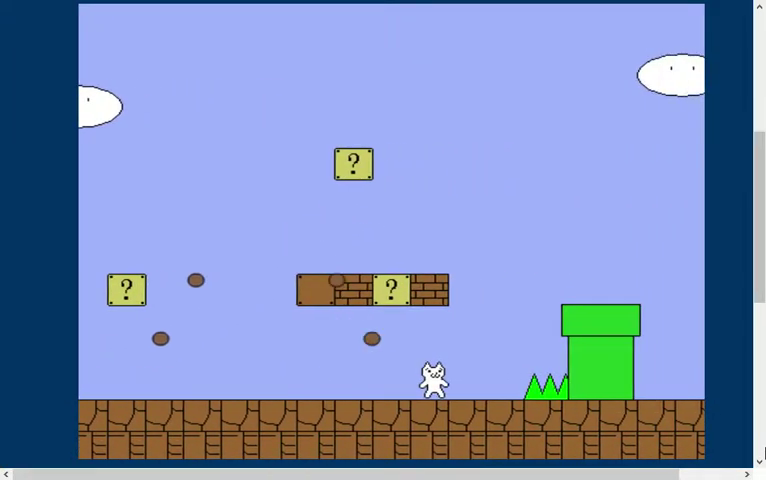
pyautogui.press('Up')
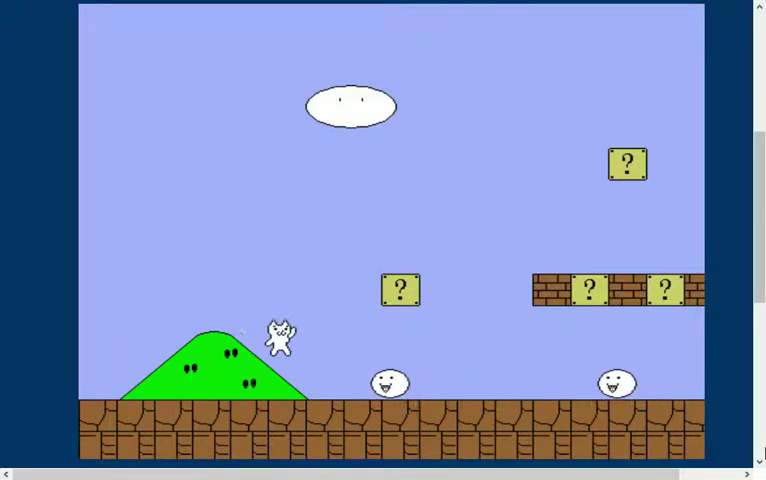
# - Run on and bump the next block for more coins
pyautogui.press('Right')
pyautogui.press('Up')
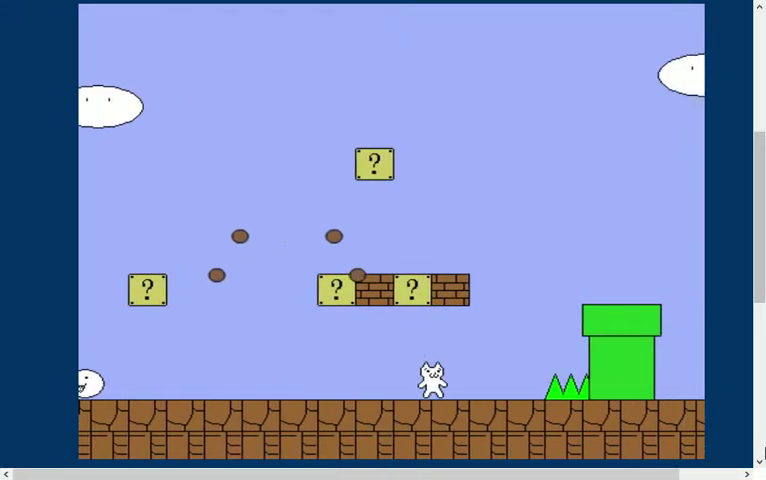
pyautogui.press('Right')
pyautogui.press('Up')
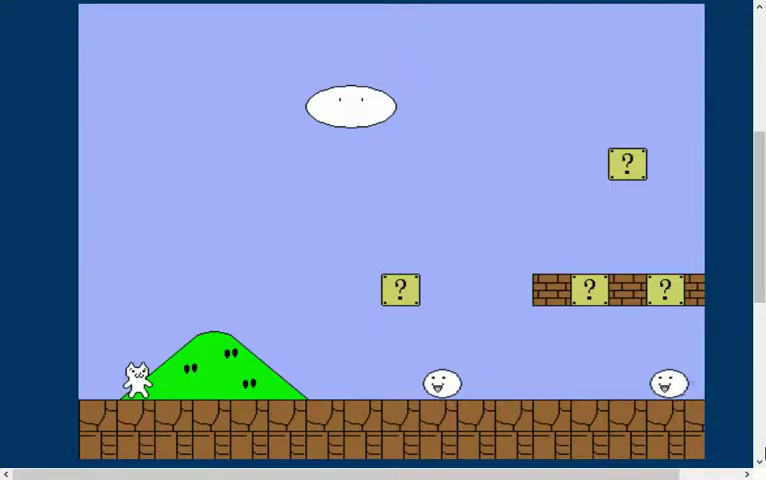
# - Hop off the ? block, clear the pipes, land on the hill and leap the gap
pyautogui.press('Right')
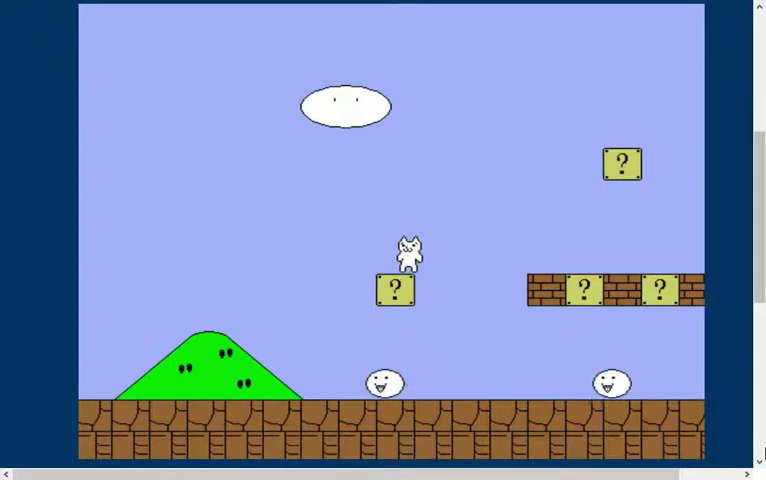
pyautogui.press('Up')
pyautogui.press('Right')
pyautogui.press('Up')
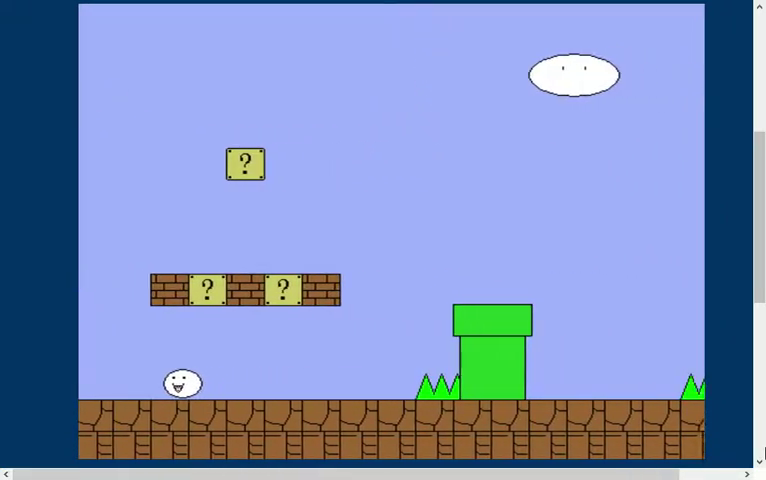
pyautogui.press('Right')
pyautogui.press('Up')
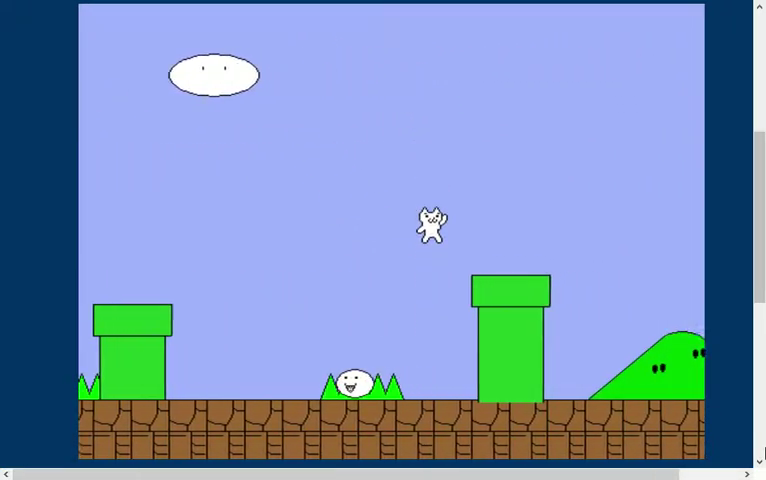
pyautogui.press('Right')
pyautogui.press('Up')
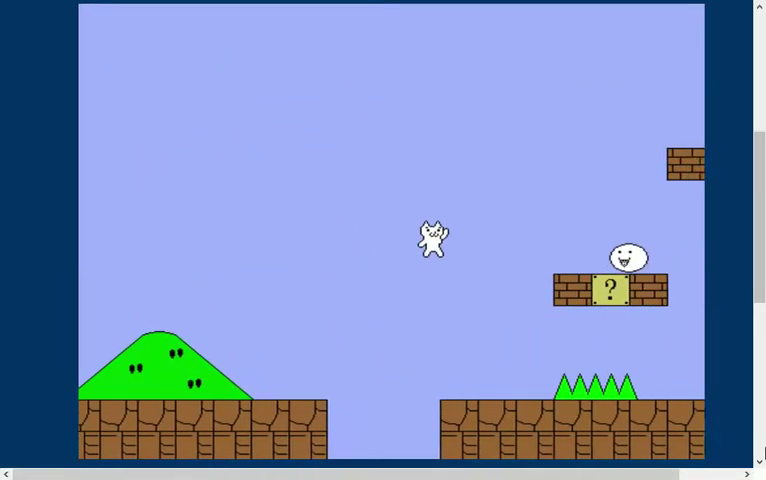
# - Edge back and forth past the spikes, then bump a block for coins
pyautogui.press('Left')
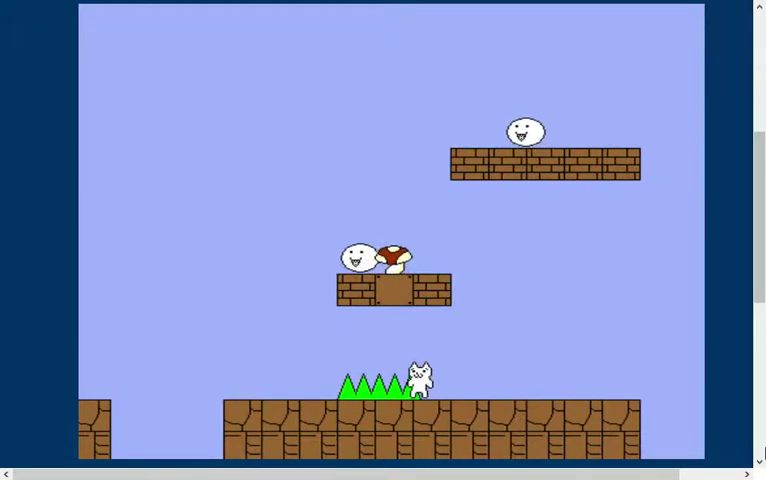
pyautogui.press('Right')
pyautogui.press('Left')
pyautogui.press('Right')
pyautogui.press('Left')
pyautogui.press('Right')
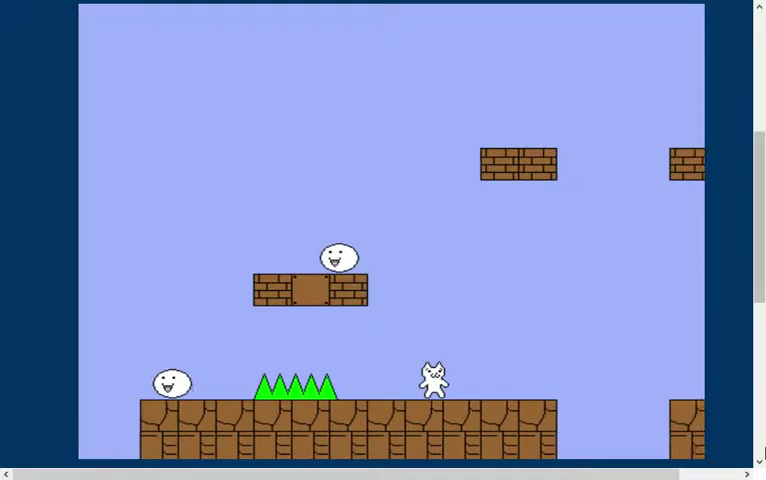
pyautogui.press('Right')
pyautogui.press('Up')
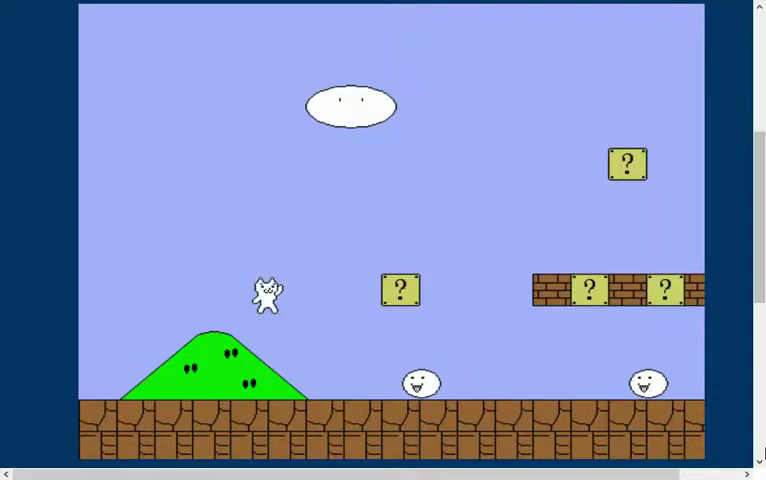
# - Jump the ground enemy, green pipe and gap, then hit the ? block from below
pyautogui.press('Right')
pyautogui.press('Up')
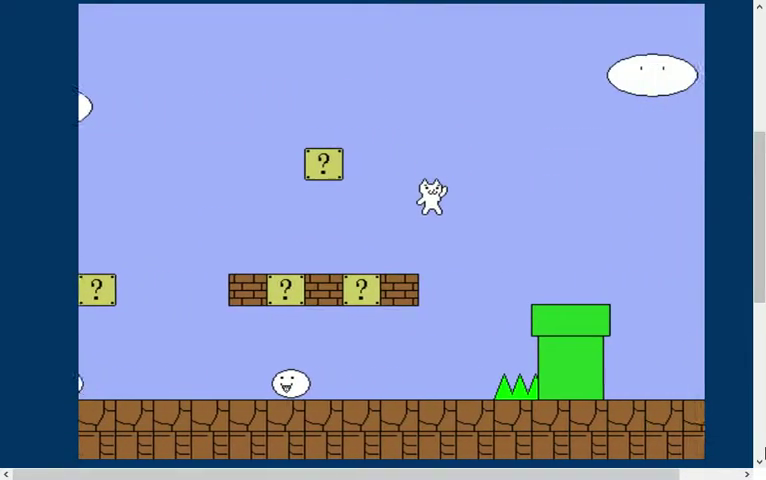
pyautogui.press('Up')
pyautogui.press('Right')
pyautogui.press('Up')
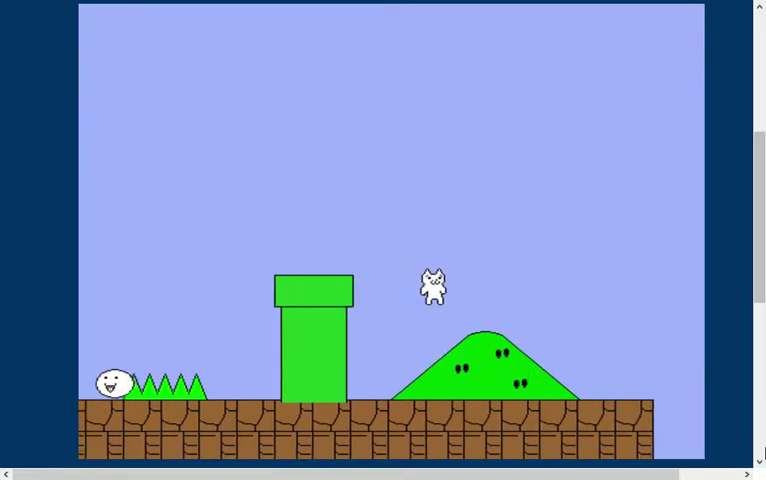
pyautogui.press('Up')
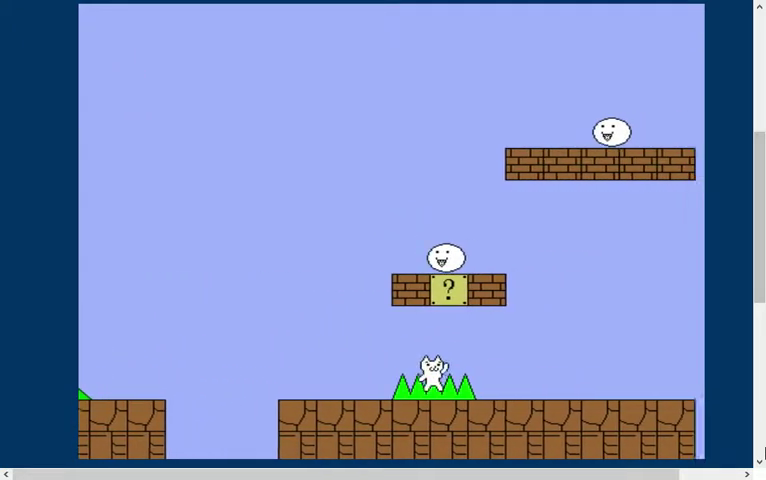
pyautogui.press('Up')
pyautogui.press('Right')
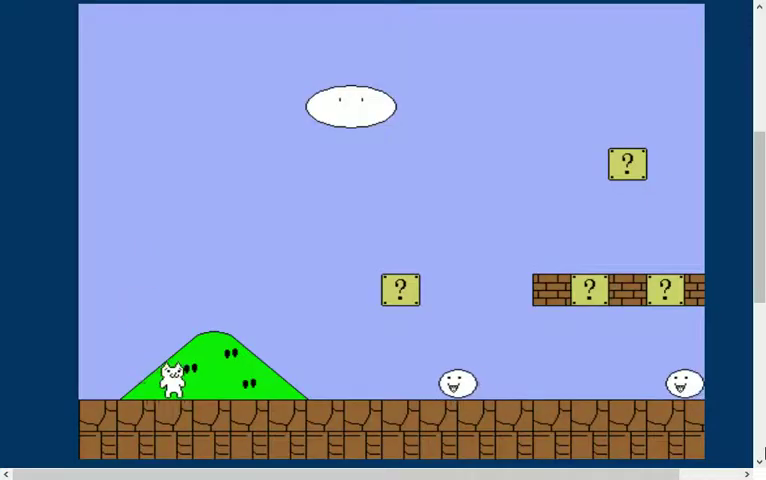
# - Jump over the green pipe and the hill, then across the ground gap
pyautogui.press('Right')
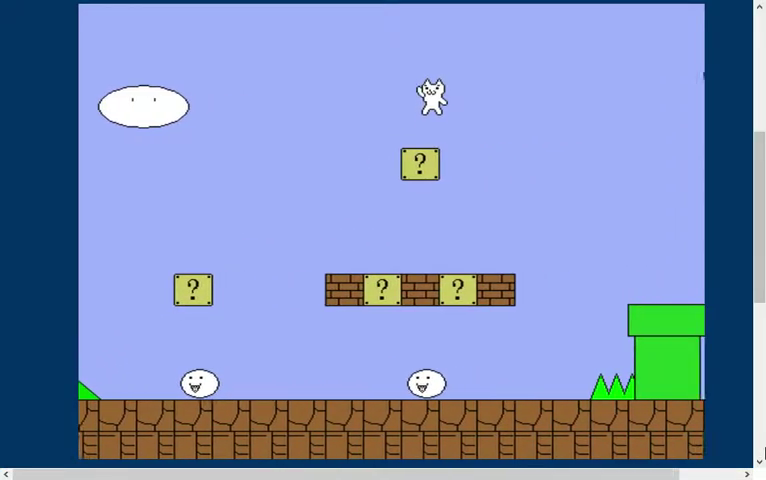
pyautogui.press('Up')
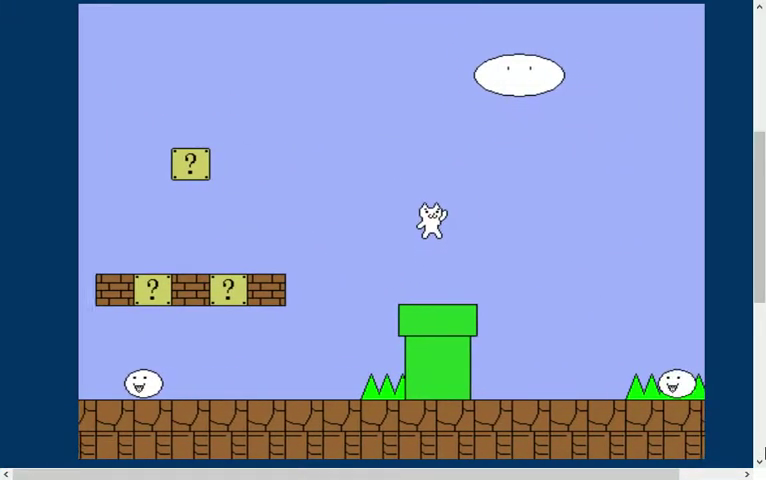
pyautogui.press('Up')
pyautogui.press('Right')
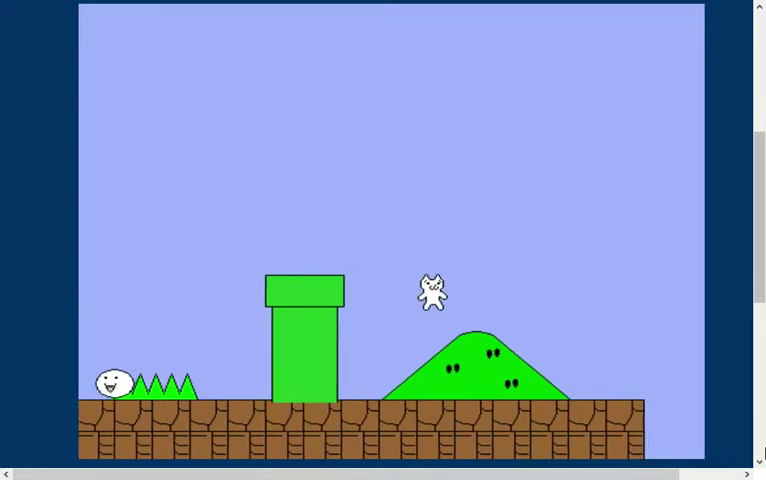
pyautogui.press('Up')
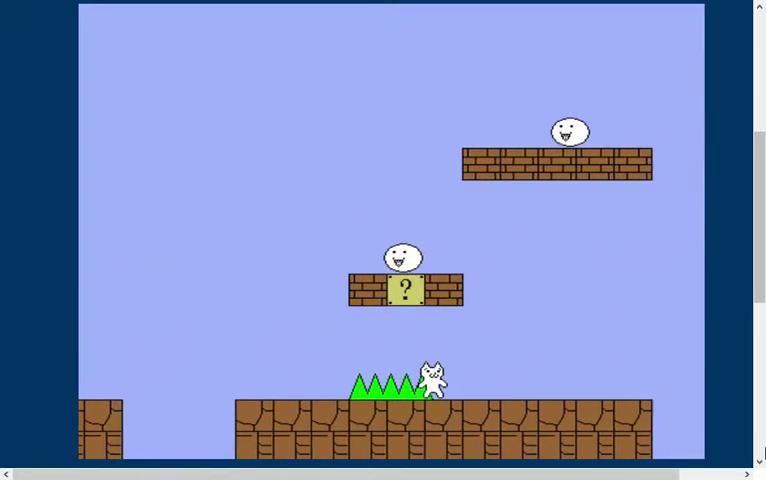
pyautogui.press('Up')
pyautogui.press('Up')
# - Hit the ? block, climb the brick staircase and jump to the next one
pyautogui.press('Up')
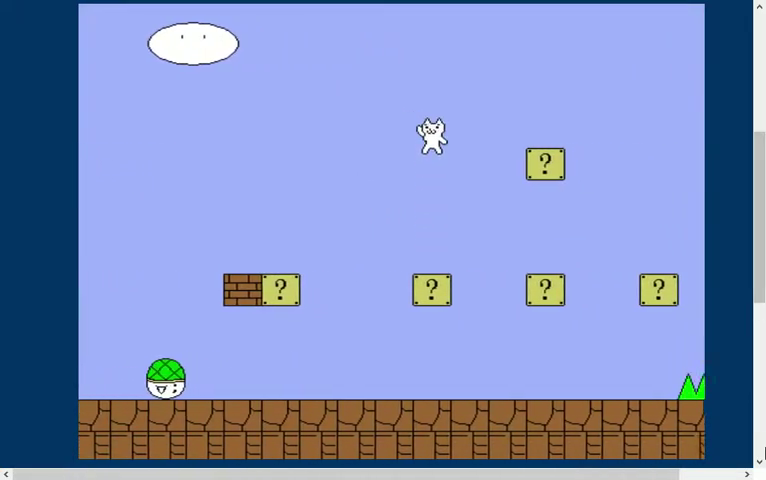
pyautogui.press('Up')
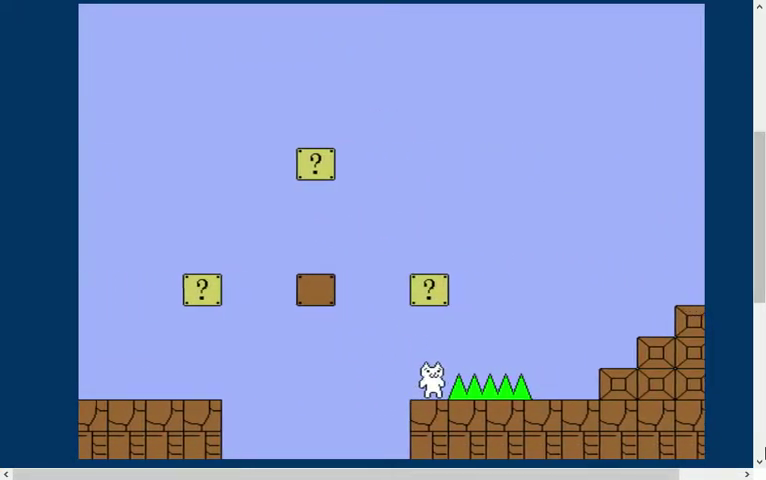
pyautogui.press('Up')
pyautogui.press('Up')
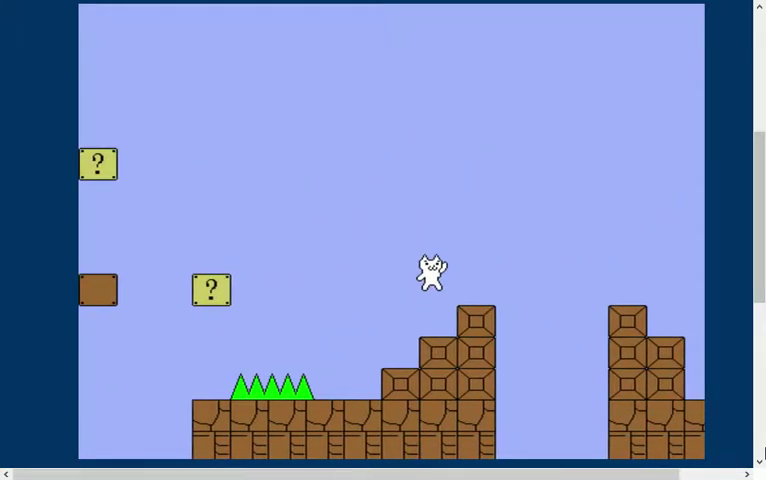
pyautogui.press('Right')
pyautogui.press('Right')
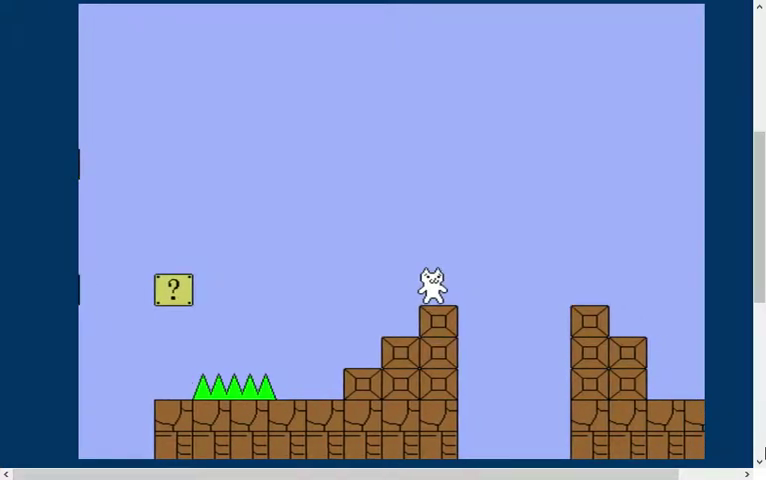
pyautogui.press('Up')
pyautogui.press('Right')
pyautogui.press('Right')
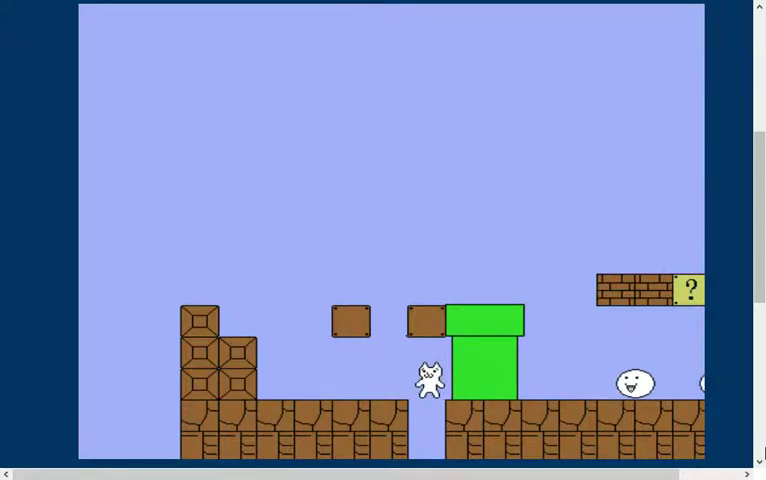
# - Reveal three hidden blocks by jumping under them, then walk toward the pipe
pyautogui.press('Left')
pyautogui.press('Up')
pyautogui.press('Right')
pyautogui.press('Up')
pyautogui.press('Right')
pyautogui.press('Up')
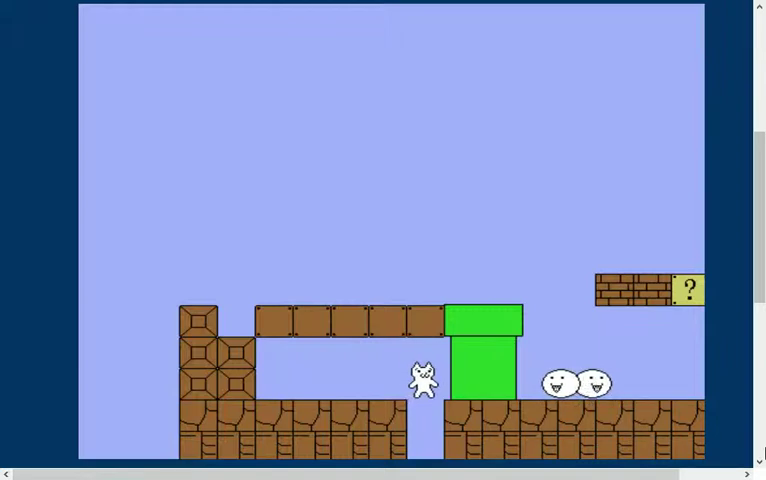
pyautogui.press('Right')
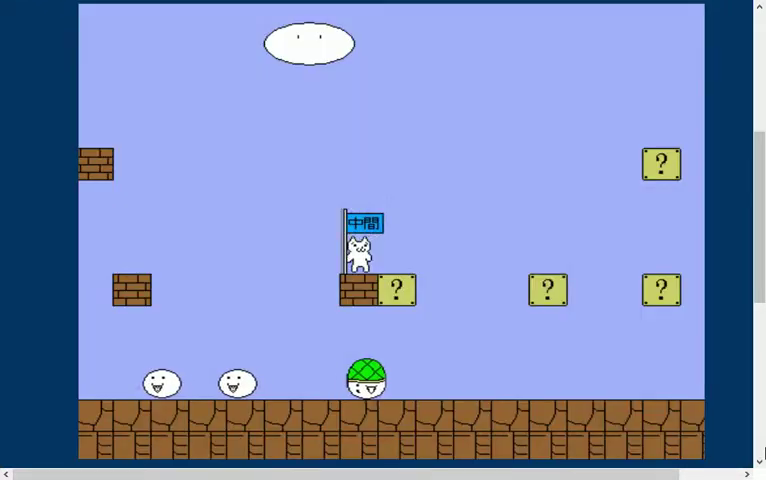
# - Run from the midpoint flag, jumping the enemies, a staircase gap and the green pipe
pyautogui.press('Right')
pyautogui.press('Up')
pyautogui.press('Right')
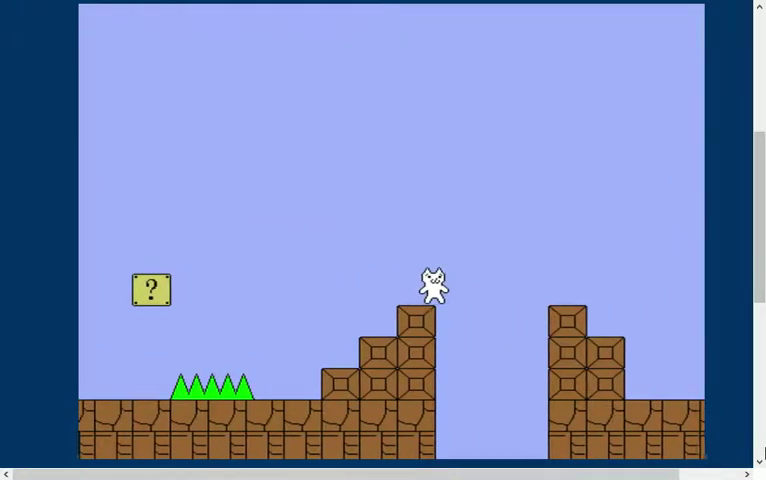
pyautogui.press('Up')
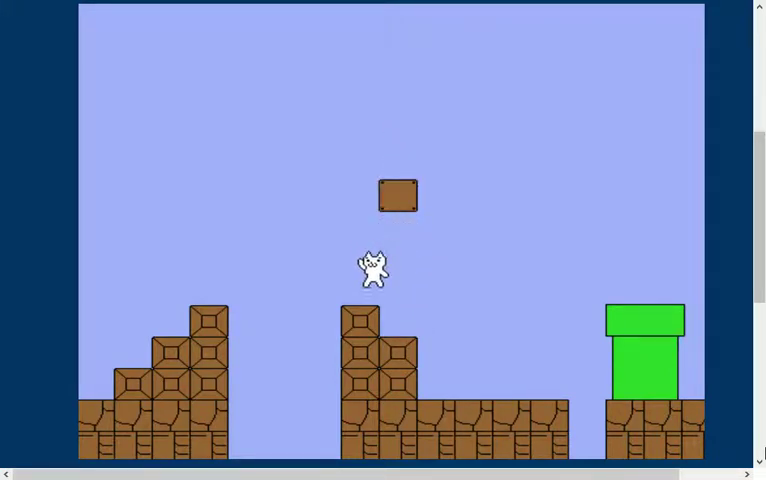
pyautogui.press('Up')
pyautogui.press('Up')
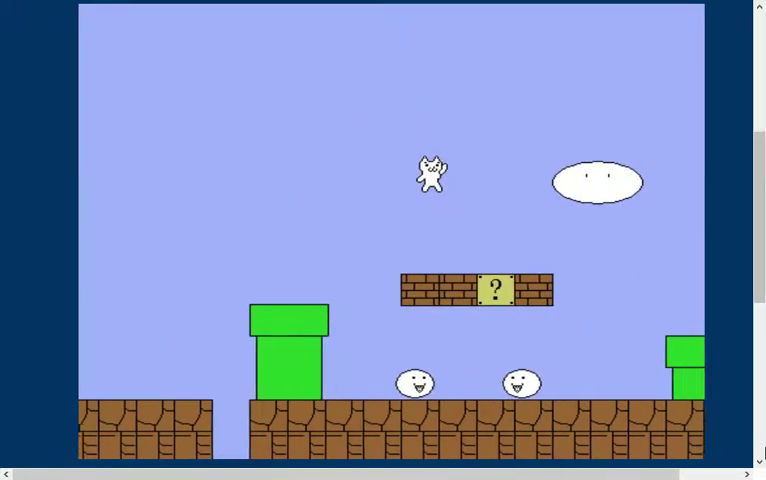
pyautogui.press('Up')
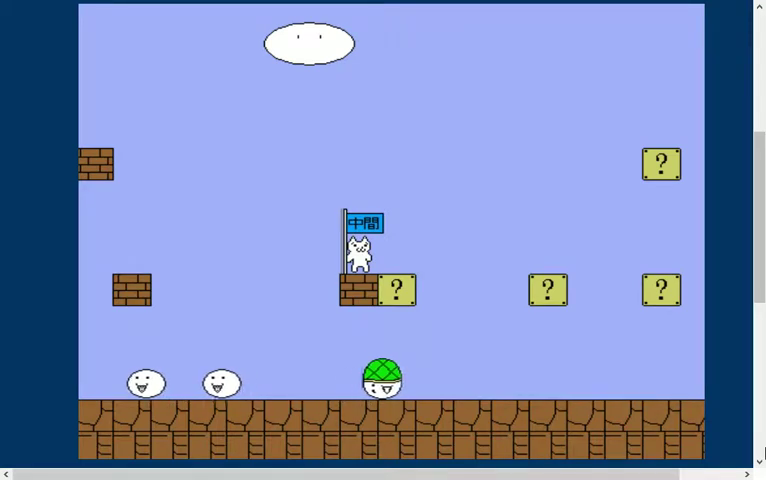
# - After respawning, long-jump toward the spikes and climb the brick stairs
pyautogui.press('Up')
pyautogui.press('Right')
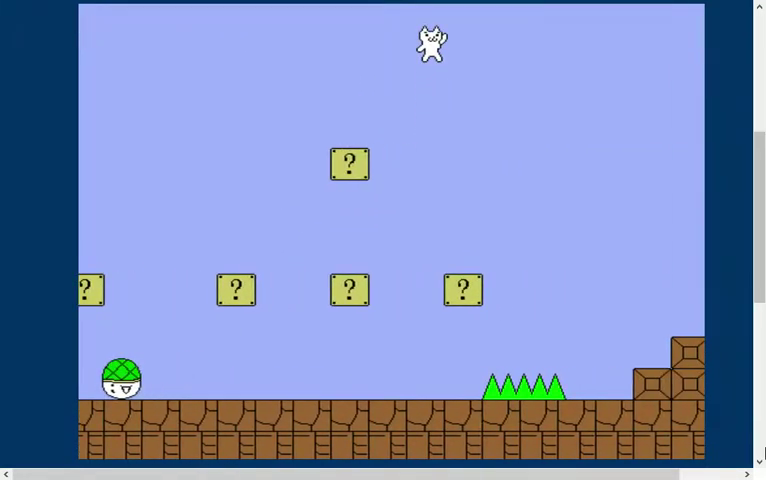
pyautogui.press('Up')
pyautogui.press('Right')
pyautogui.press('Right')
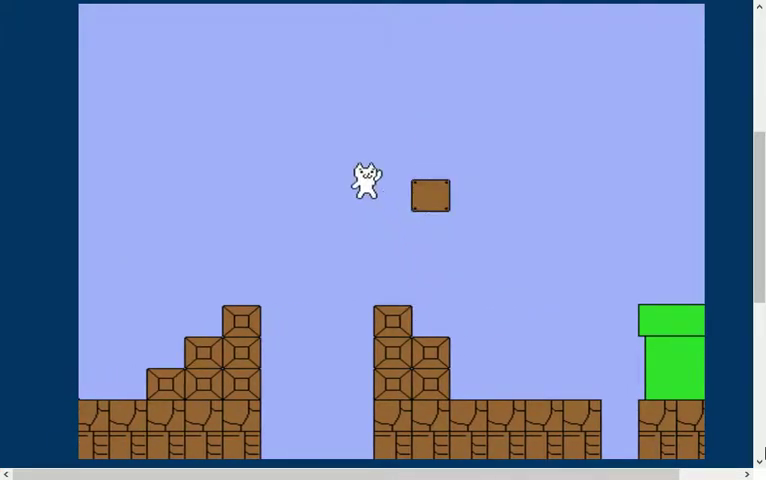
# - Leap across the pipes onto the big staircase and try dodging the rolling enemies
pyautogui.press('Up')
pyautogui.press('Right')
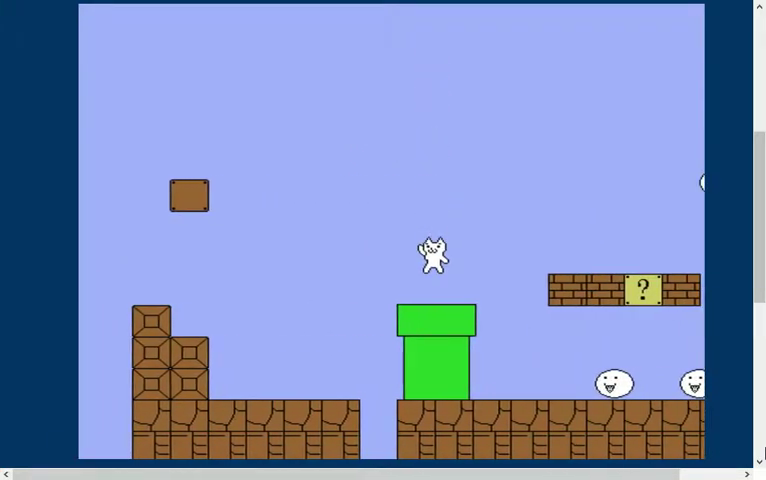
pyautogui.press('Up')
pyautogui.press('Right')
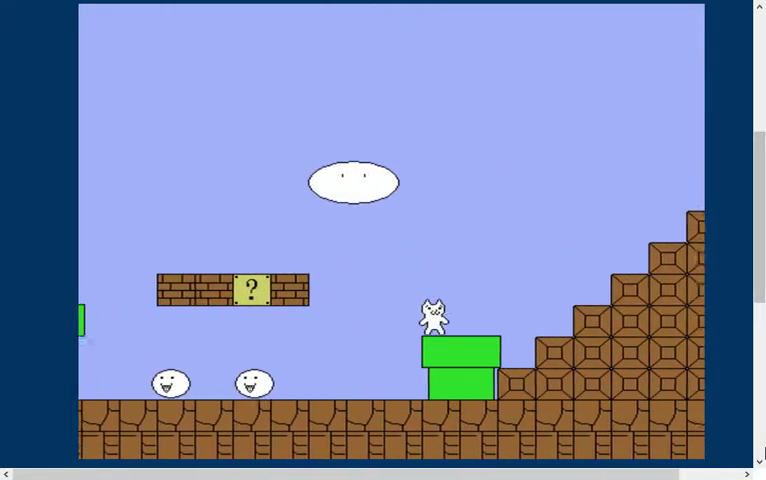
pyautogui.press('Up')
pyautogui.press('Right')
pyautogui.press('Left')
pyautogui.press('Up')
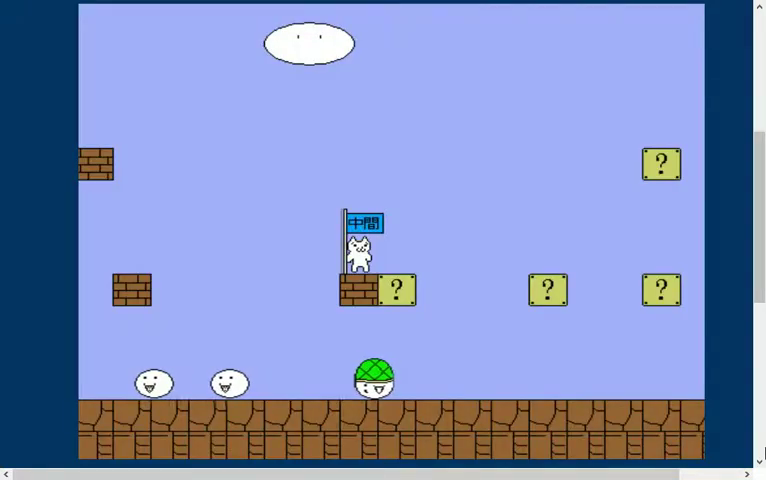
# - From the checkpoint, bump the ? blocks, cross the spikes and jump up the staircase
pyautogui.press('Right')
pyautogui.press('Up')
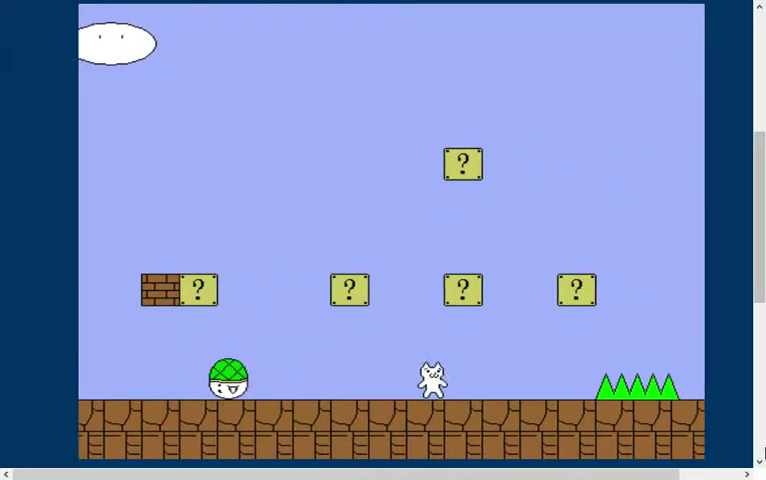
pyautogui.press('Up')
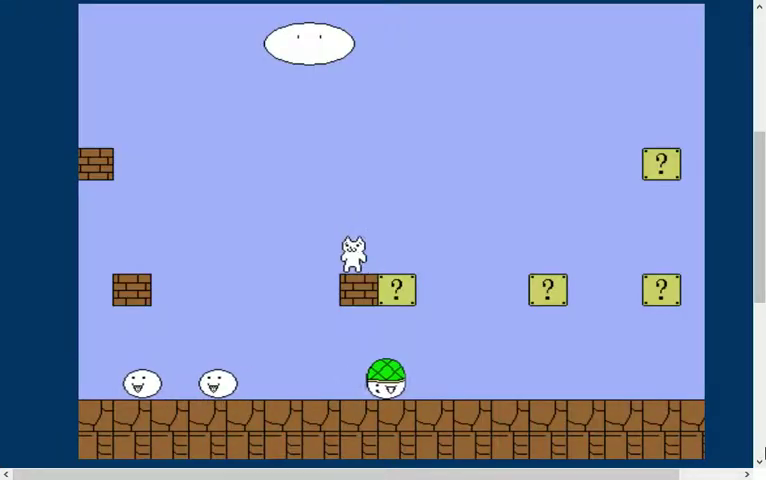
pyautogui.press('Right')
pyautogui.press('Up')
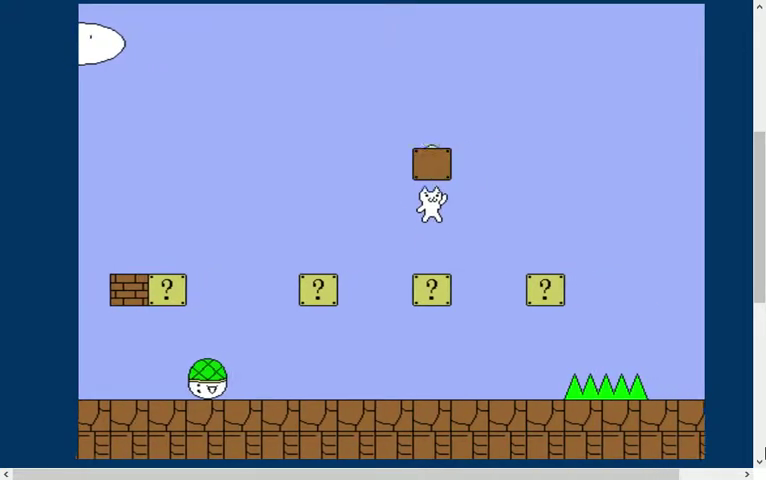
pyautogui.press('Up')
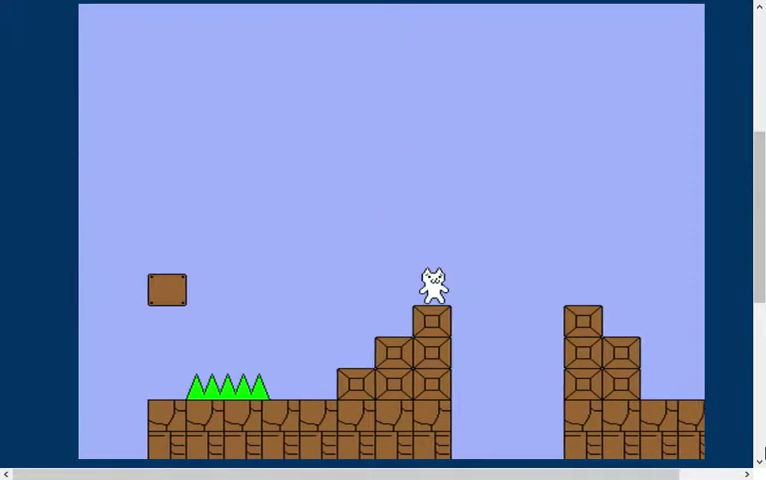
pyautogui.press('Up')
pyautogui.press('Up')
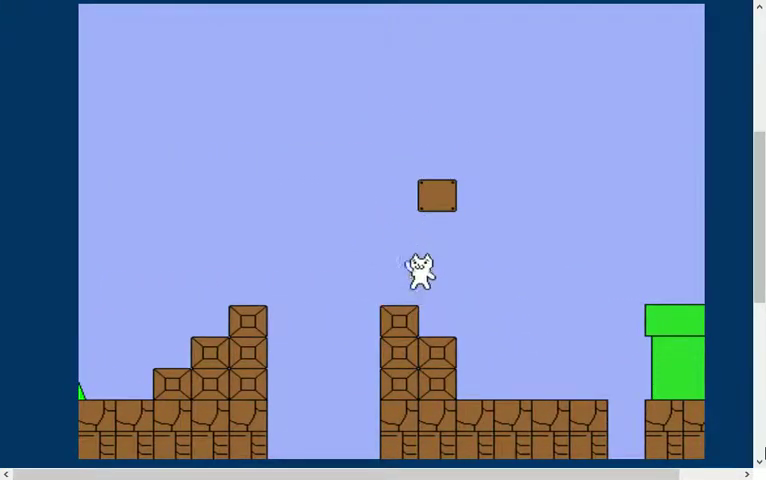
pyautogui.press('Up')
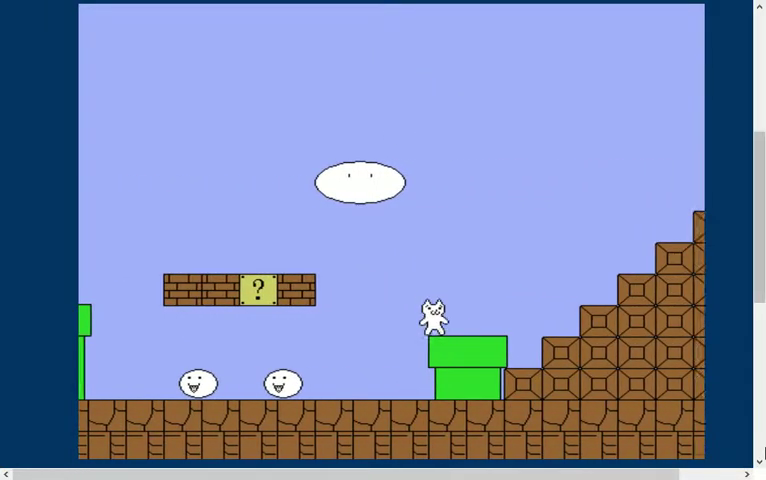
# - Cross to the green pipe and jump off it over the white creatures
pyautogui.press('Up')
pyautogui.press('Left')
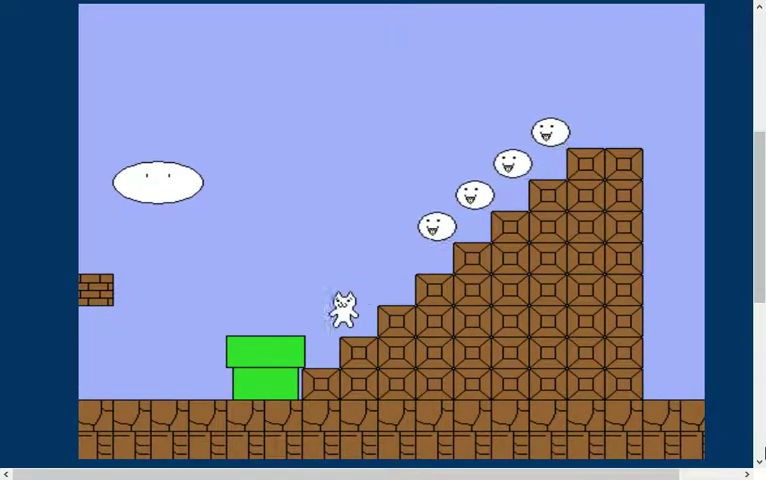
pyautogui.press('Up')
pyautogui.press('Up')
pyautogui.press('Right')
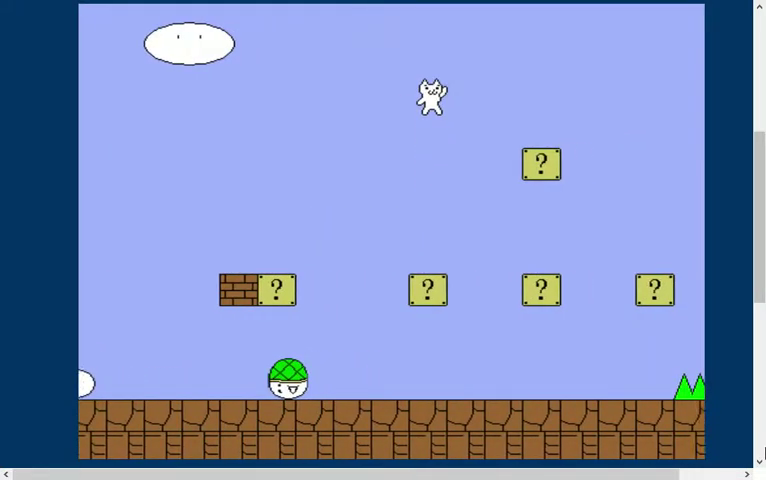
# - After respawning, run right and jump onto the top of the staircase
pyautogui.press('Right')
pyautogui.press('Up')
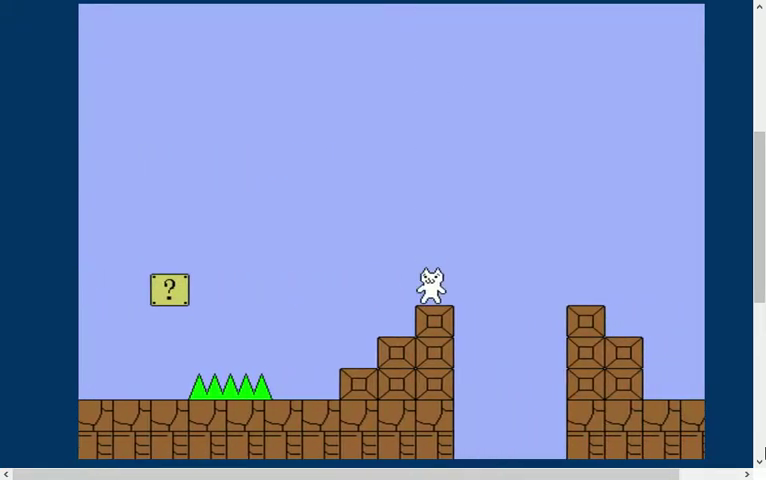
pyautogui.press('Up')
# - Jump across the blocks onto the brick row, then toward the big staircase
pyautogui.press('Right')
pyautogui.press('Up')
pyautogui.press('Right')
pyautogui.press('Right')
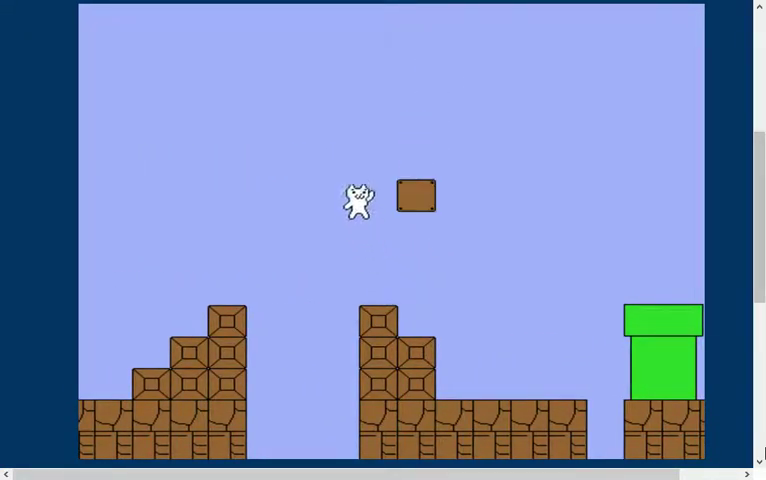
pyautogui.press('Right')
pyautogui.press('Up')
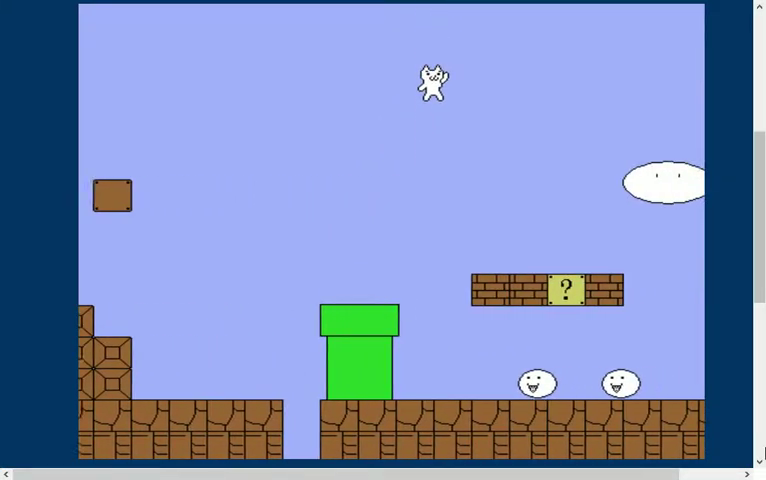
pyautogui.press('Right')
pyautogui.press('Up')
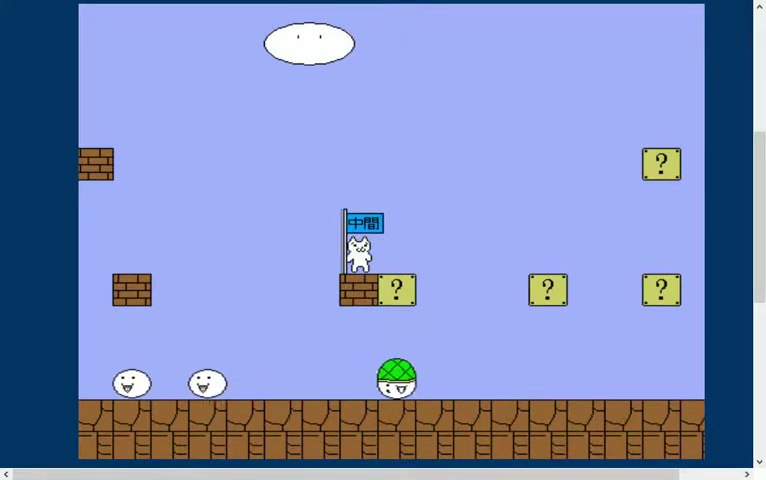
# - Run from the midpoint onto the stairs and jump toward the green pipe
pyautogui.press('Left')
pyautogui.press('Right')
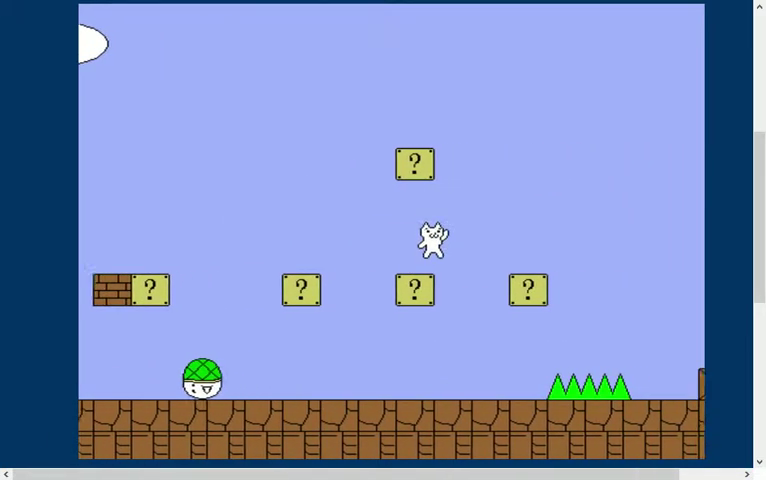
pyautogui.press('Up')
pyautogui.press('Up')
pyautogui.press('Up')
pyautogui.press('Right')
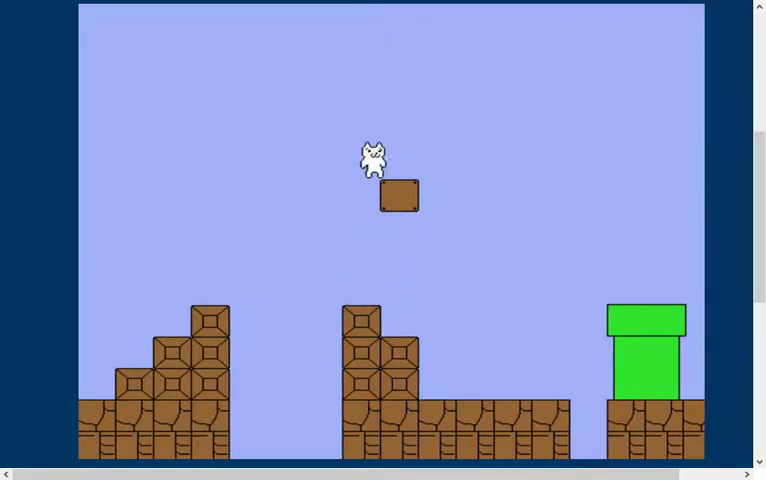
pyautogui.press('Up')
pyautogui.press('Up')
pyautogui.press('Up')
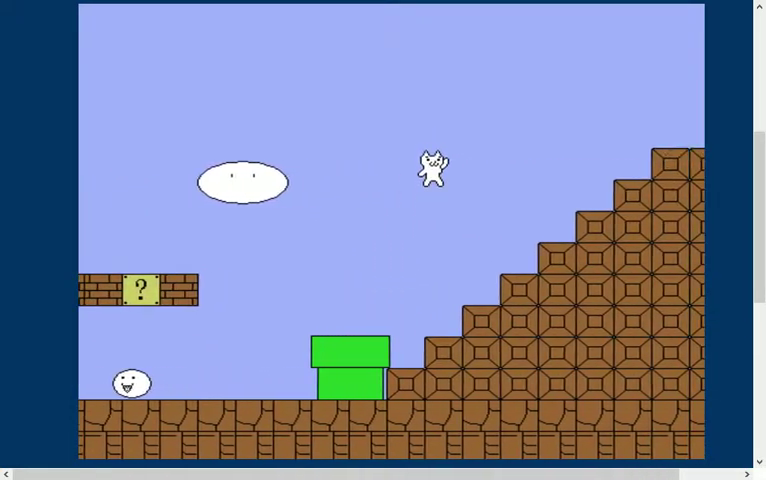
# - Jump from the pipe over the cloud enemies, climb the staircase and leap for the flagpole top
pyautogui.press('Right')
pyautogui.press('Left')
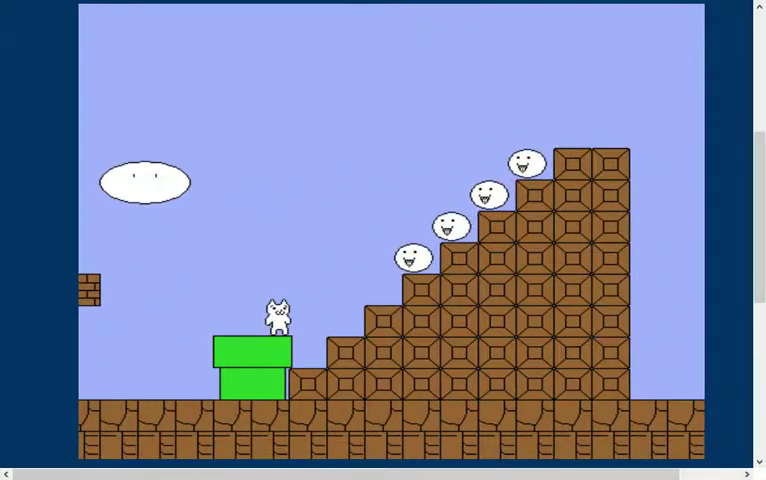
pyautogui.press('Left')
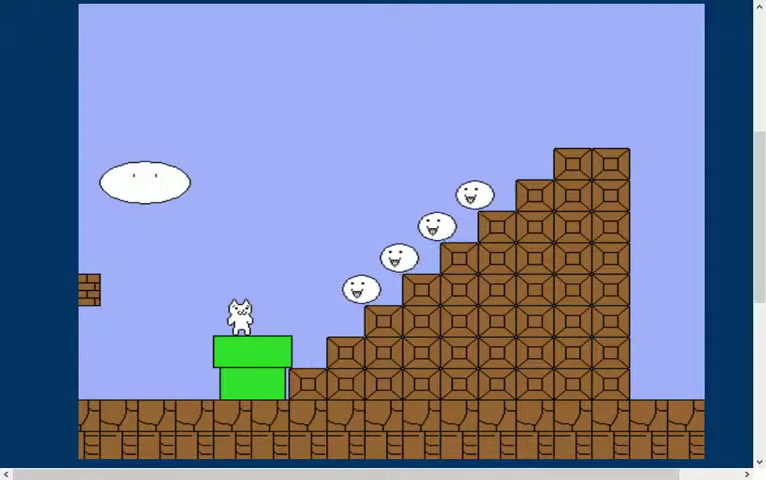
pyautogui.press('Up')
pyautogui.press('Right')
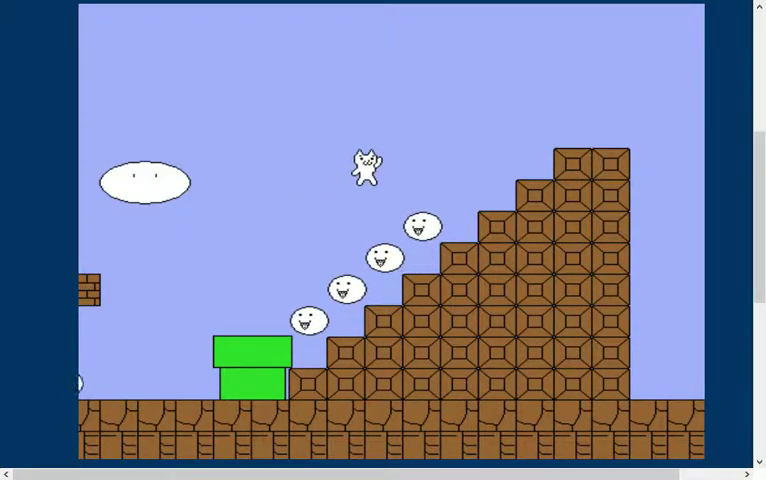
pyautogui.press('Right')
pyautogui.press('Up')
pyautogui.press('Up')
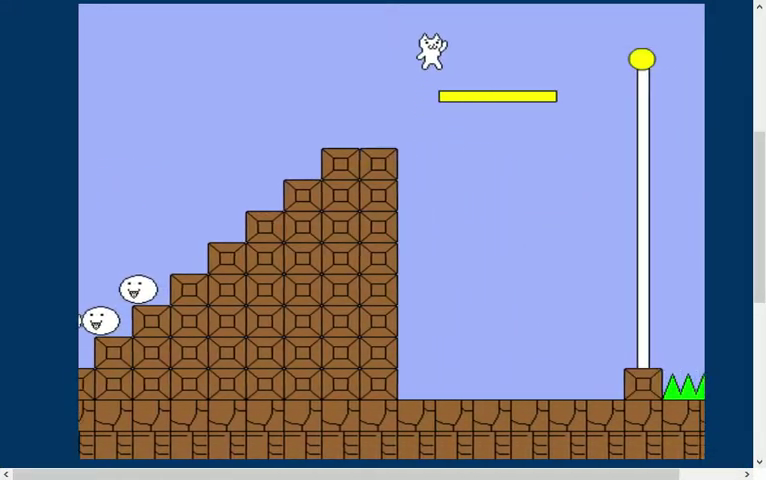
pyautogui.press('Right')
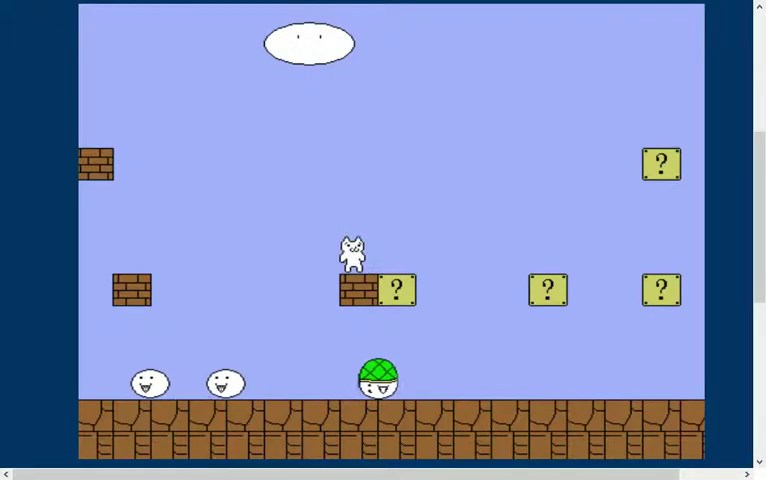
# - From the checkpoint, reach the stair top and jump into the blocks for coins
pyautogui.press('Right')
pyautogui.press('Up')
pyautogui.press('Up')
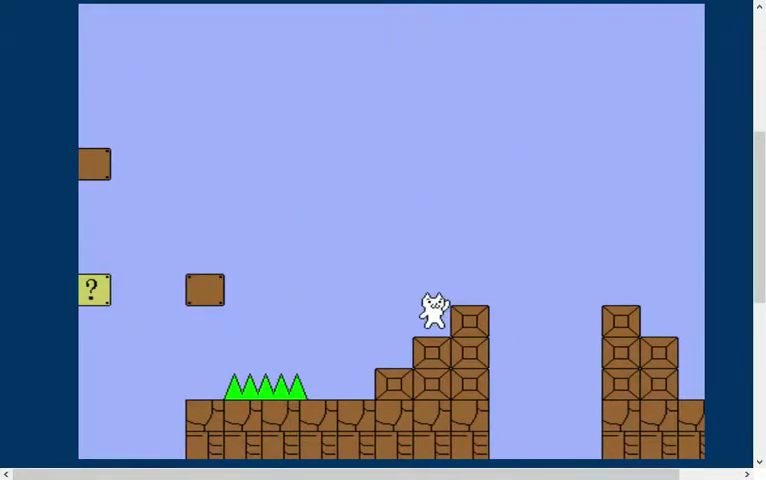
pyautogui.press('Up')
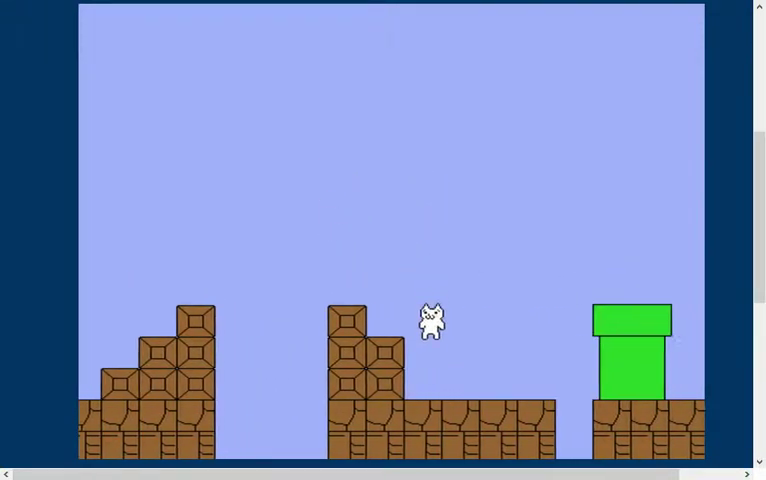
pyautogui.press('Up')
pyautogui.press('Up')
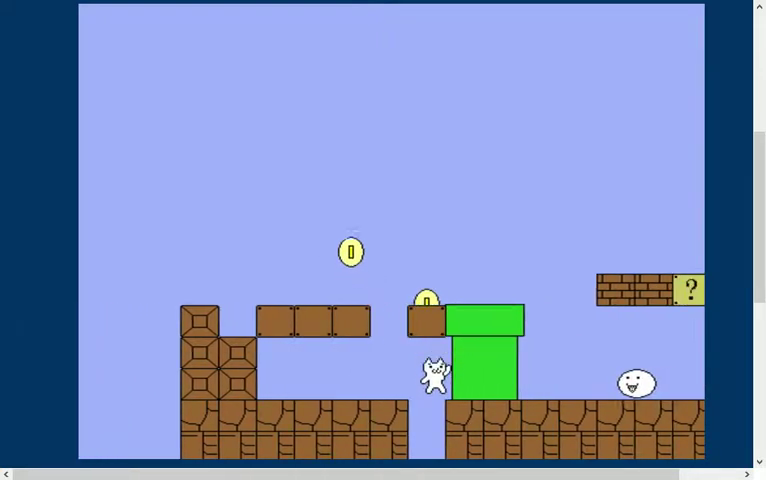
pyautogui.press('Up')
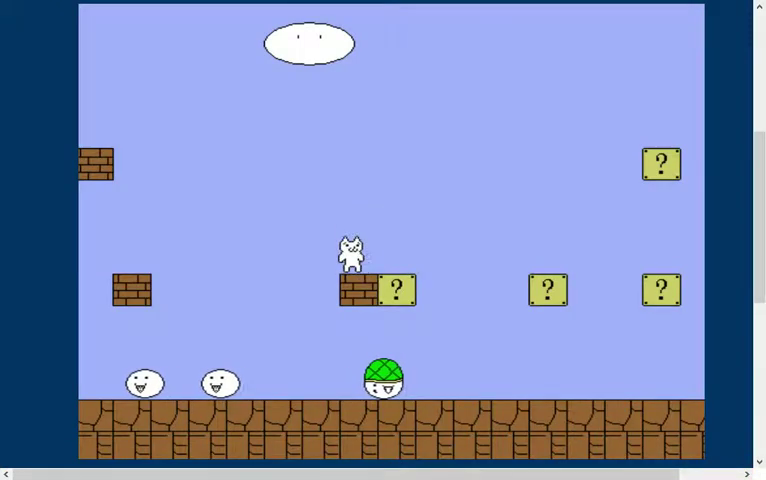
# - After respawning, hop off the ? block, hit the hidden block and reach the brick row
pyautogui.press('Right')
pyautogui.press('Up')
pyautogui.press('Right')
pyautogui.press('Up')
pyautogui.press('Right')
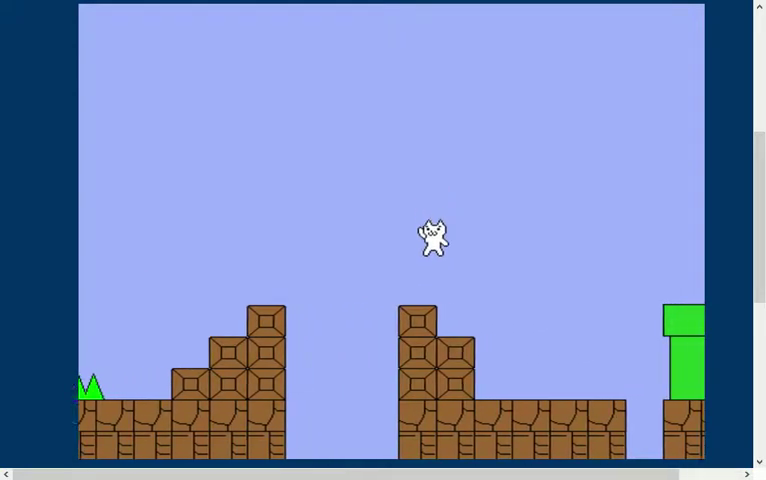
pyautogui.press('Up')
pyautogui.press('Right')
pyautogui.press('Up')
# - Reach the staircase, fall back onto the pipe and jump high past the staircase toward the flagpole
pyautogui.press('Right')
pyautogui.press('Up')
pyautogui.press('Left')
pyautogui.press('Up')
pyautogui.press('Up')
pyautogui.press('Right')
pyautogui.press('Right')
pyautogui.press('Up')
pyautogui.press('Right')
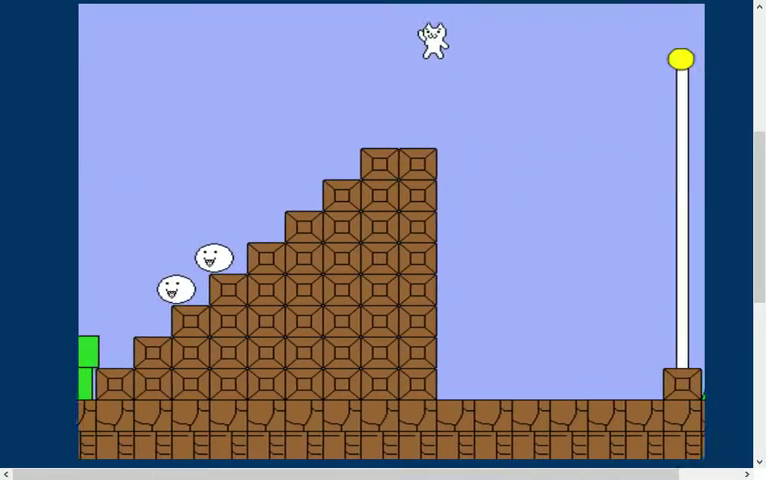
pyautogui.press('Up')
pyautogui.press('Up')
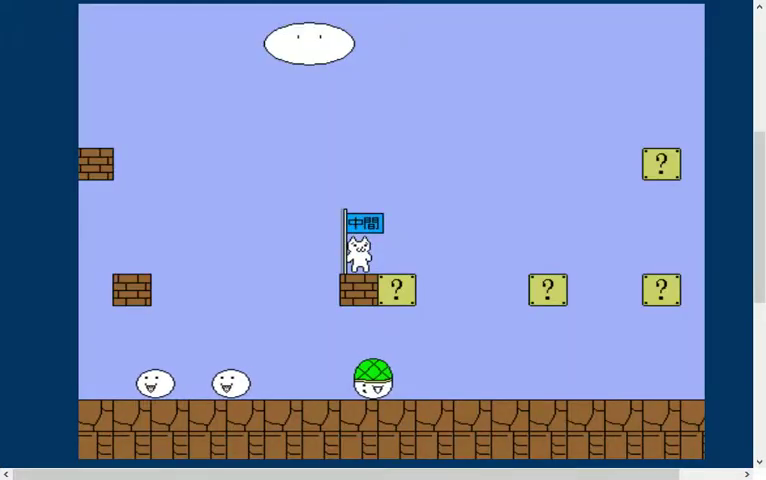
# - Run right from the midpoint and reveal the hidden block above the pillar
pyautogui.press('Right')
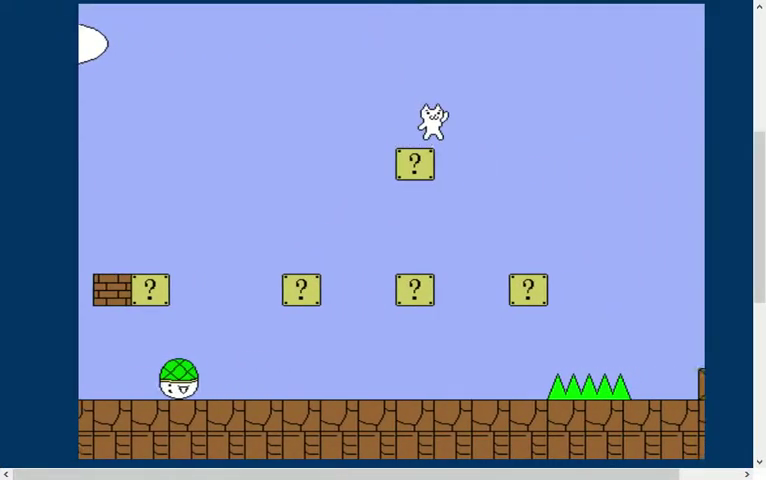
pyautogui.press('Up')
pyautogui.press('Right')
pyautogui.press('Up')
pyautogui.press('Left')
pyautogui.press('Up')
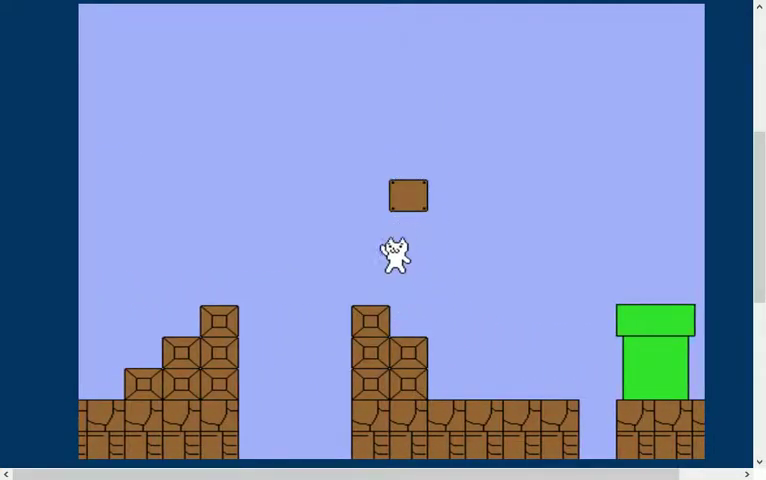
# - Jump past the pipe and along the brick row onto the staircase
pyautogui.press('Right')
pyautogui.press('Up')
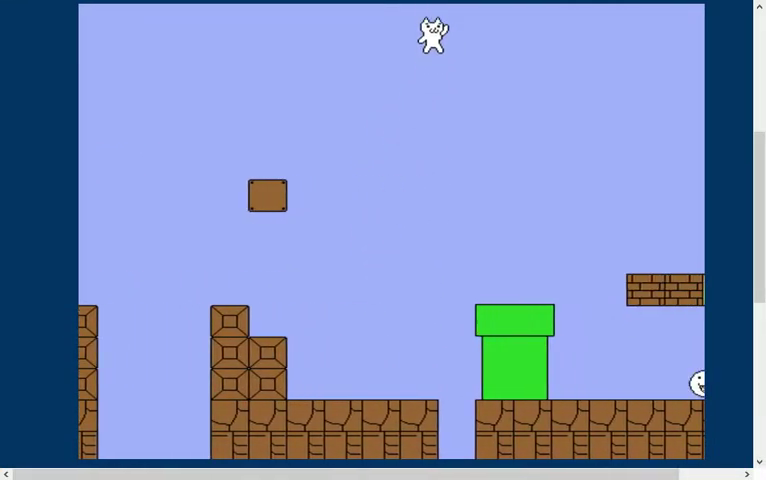
pyautogui.press('Up')
pyautogui.press('Right')
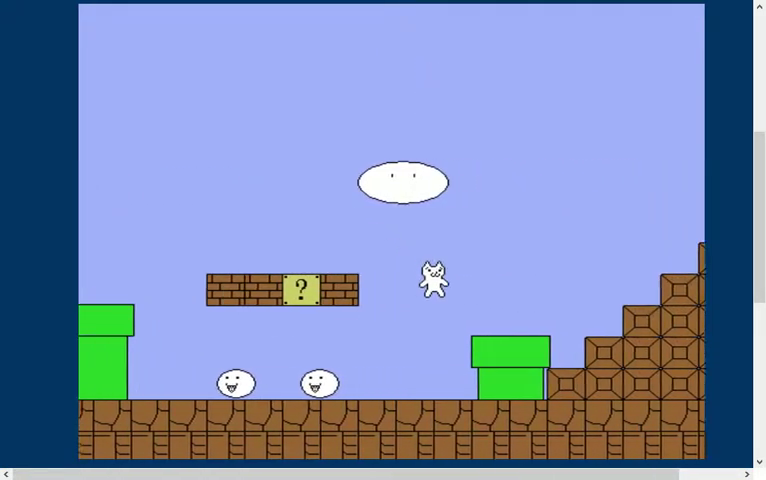
pyautogui.press('Up')
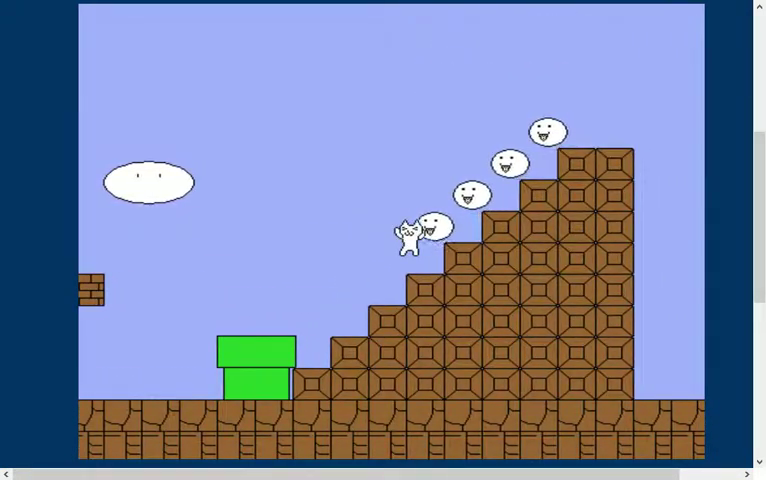
pyautogui.press('Up')
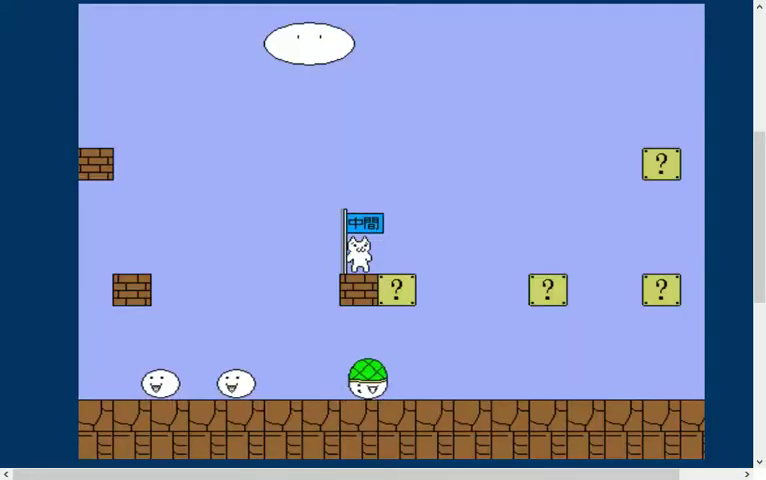
# - From the midpoint, hop the ? block, free the hidden coin, and reach the stairs
pyautogui.press('Right')
pyautogui.press('Up')
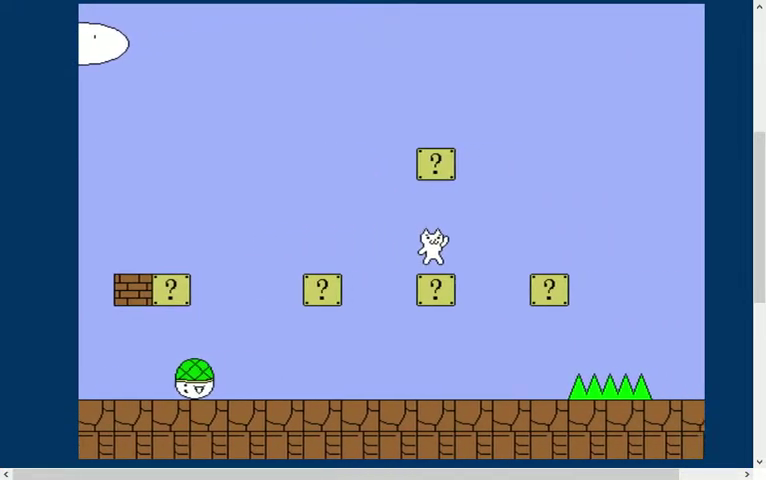
pyautogui.press('Up')
pyautogui.press('Up')
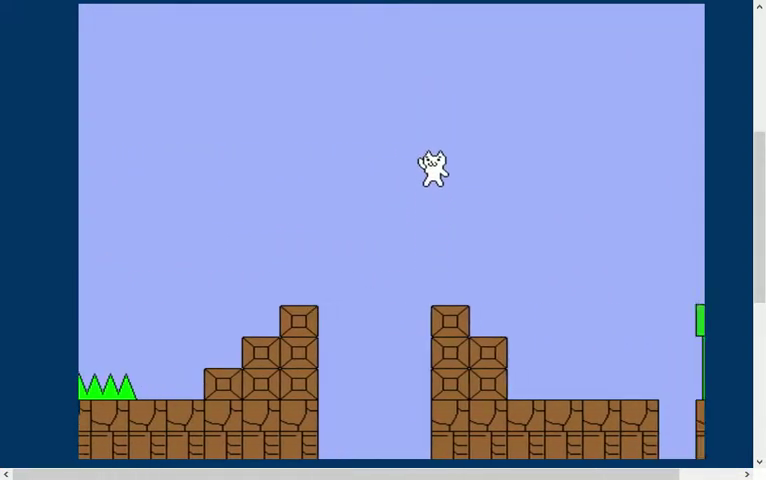
pyautogui.press('Up')
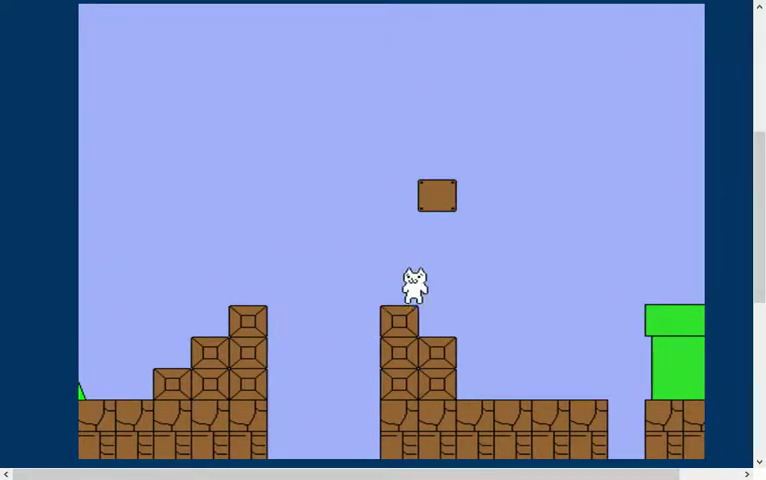
pyautogui.press('Up')
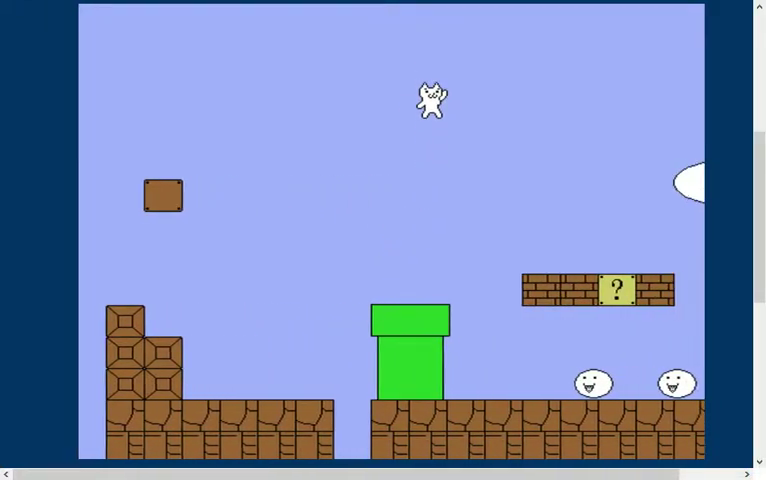
pyautogui.press('Up')
# - Dodge the descending cloud enemies, top the staircase, and jump onto the yellow lift
pyautogui.press('Left')
pyautogui.press('Left')
pyautogui.press('Up')
pyautogui.press('Right')
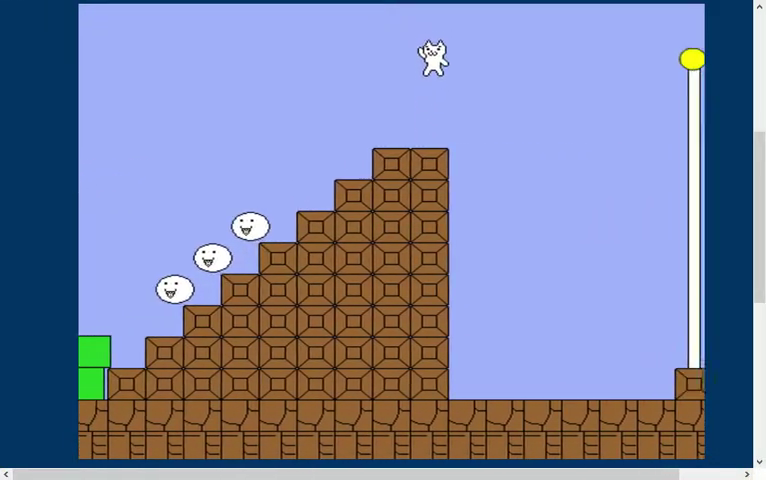
pyautogui.press('Up')
pyautogui.press('Left')
pyautogui.press('Up')
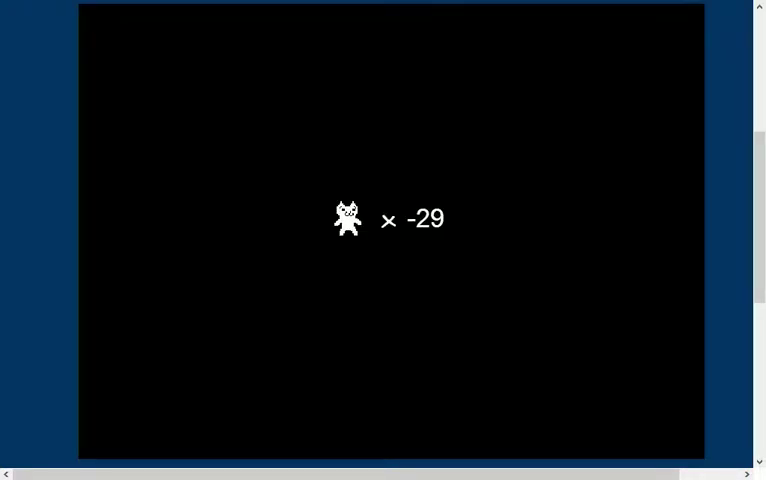
# - Run right over the brick tower and brick row, then climb the staircase past the clouds
pyautogui.press('Up')
pyautogui.press('Right')
pyautogui.press('Up')
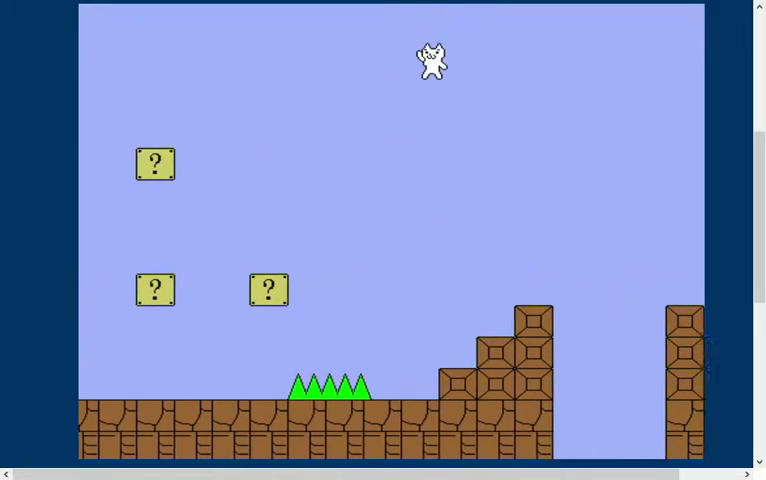
pyautogui.press('Up')
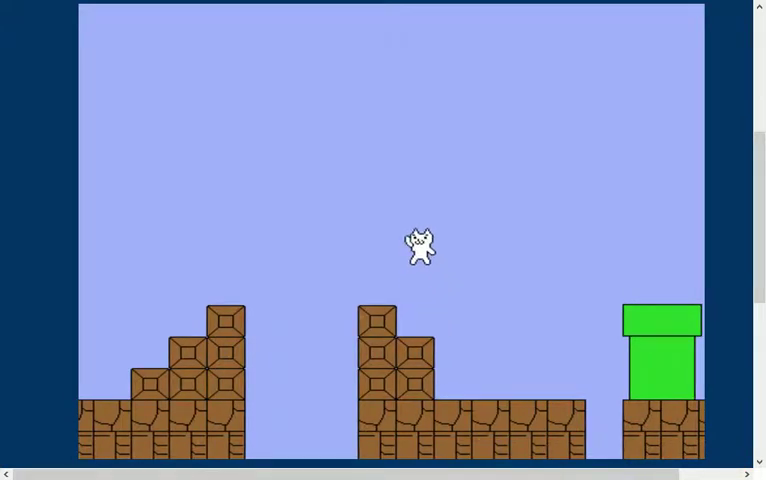
pyautogui.press('Right')
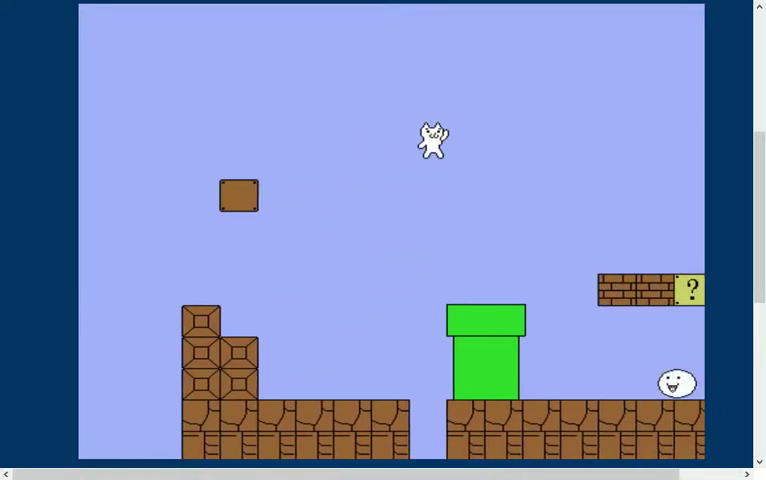
pyautogui.press('Up')
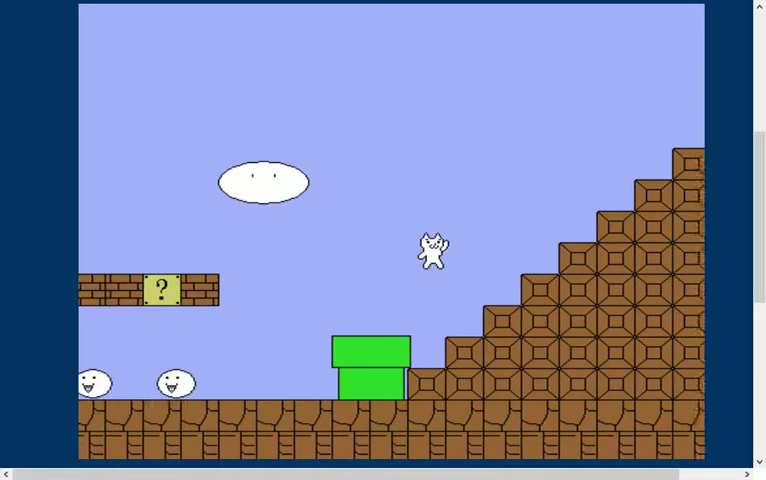
pyautogui.press('Right')
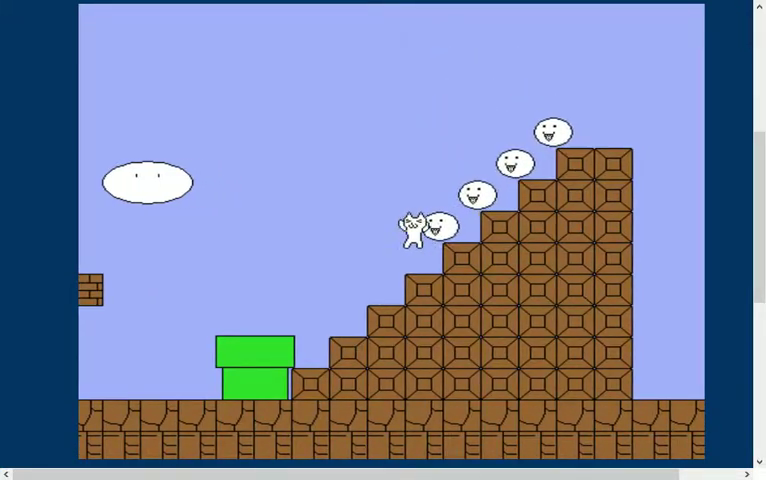
pyautogui.press('Up')
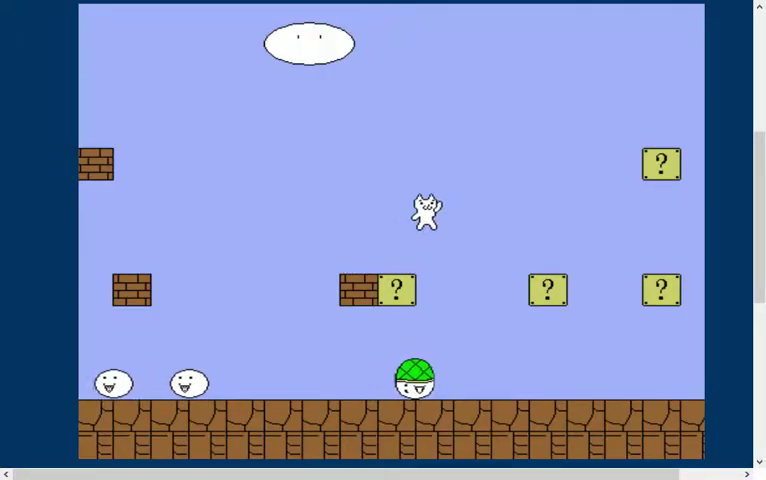
# - Bump the ? block for a coin, clear the spikes, and cross brick stairs and pillar
pyautogui.press('Right')
pyautogui.press('Up')
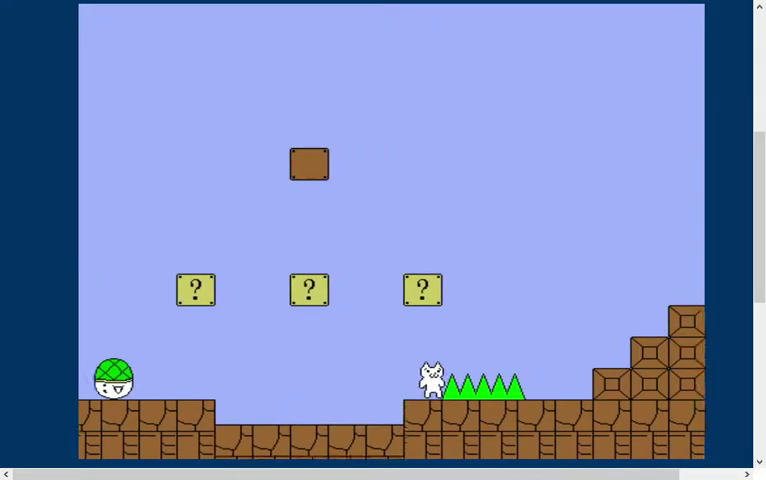
pyautogui.press('Right')
pyautogui.press('Up')
pyautogui.press('Up')
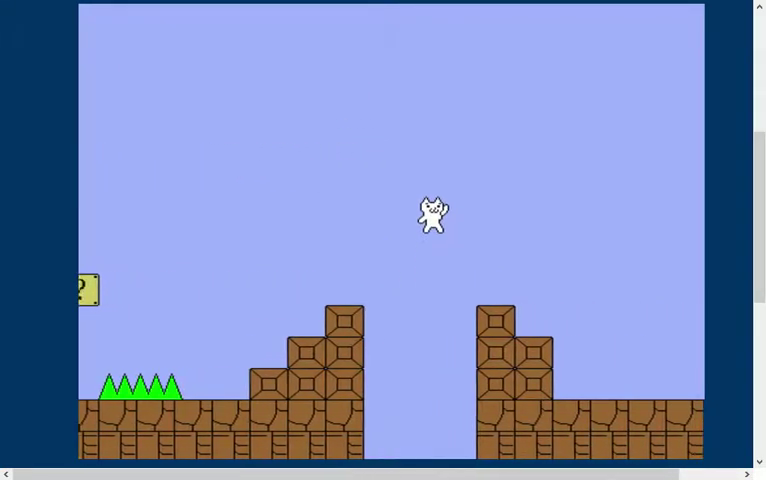
pyautogui.press('Right')
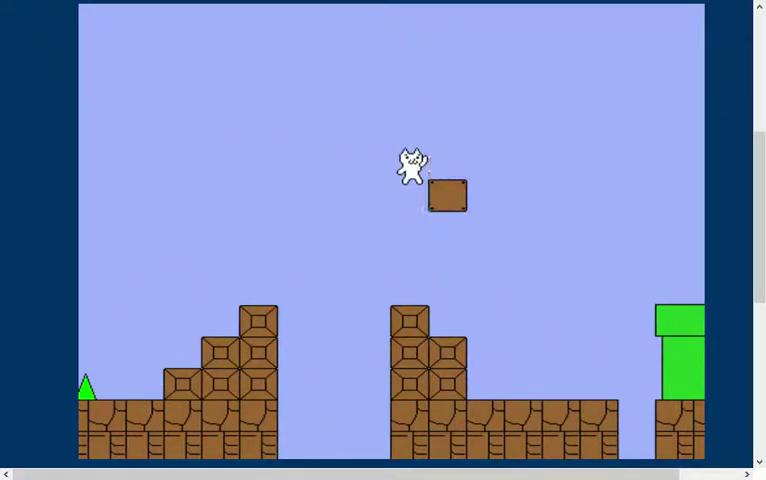
pyautogui.press('Right')
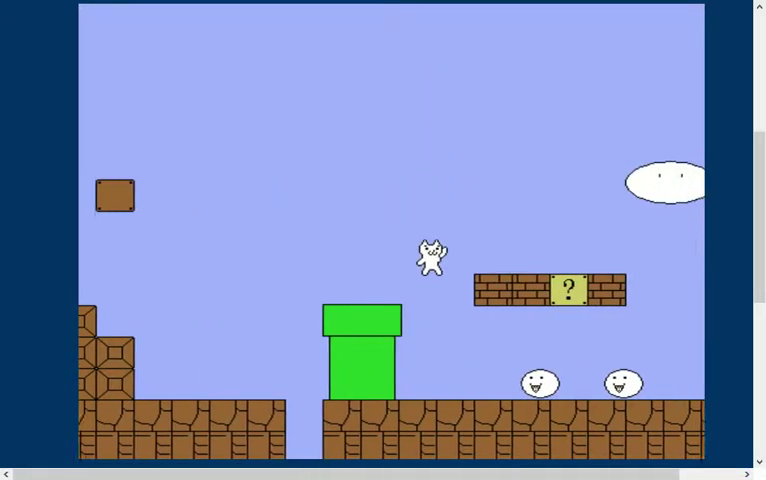
pyautogui.press('Up')
pyautogui.press('Right')
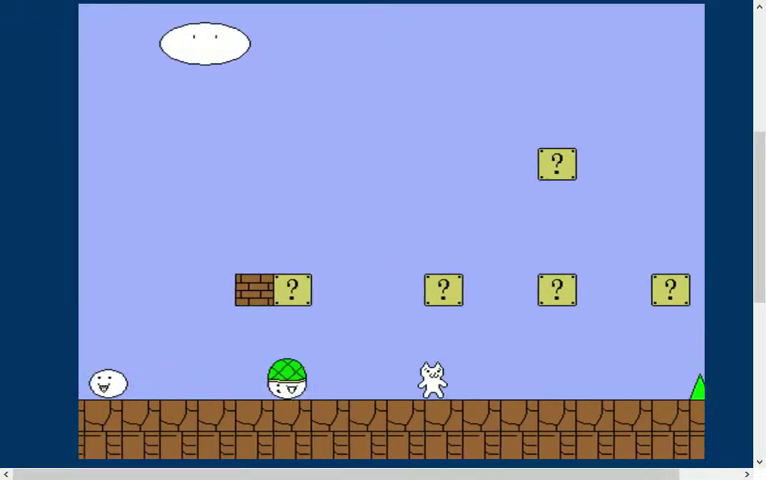
# - Restart running right, hitting the ? block and making a high jump
pyautogui.press('Right')
pyautogui.press('Up')
pyautogui.press('Up')
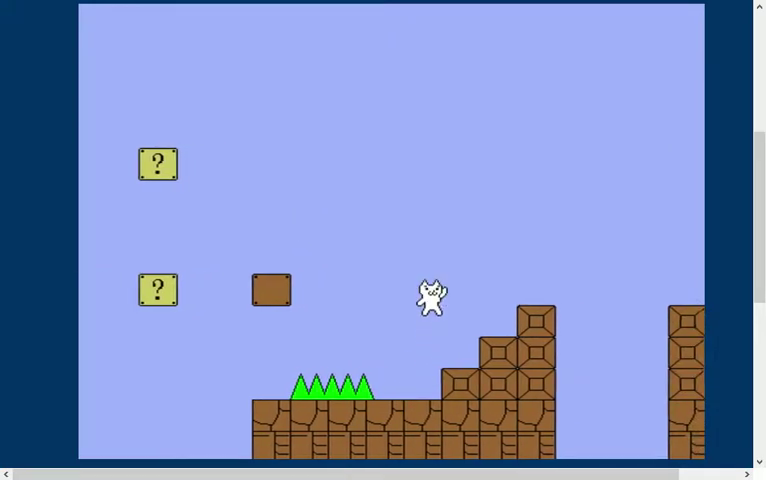
pyautogui.press('Right')
pyautogui.press('Up')
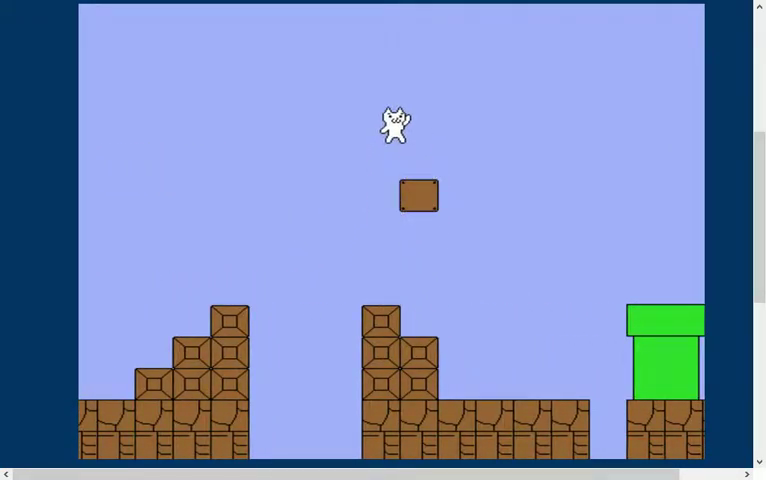
pyautogui.press('Right')
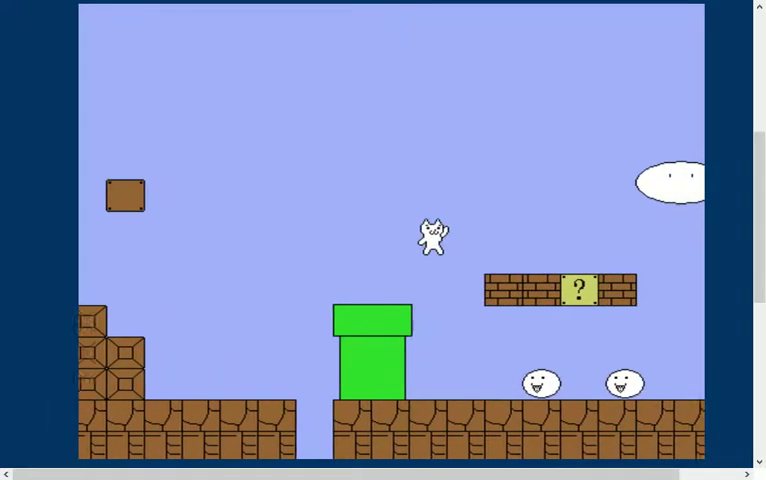
# - Cross the green pipe, dodge the clouds on the staircase, and ride the yellow lift
pyautogui.press('Right')
pyautogui.press('Up')
pyautogui.press('Right')
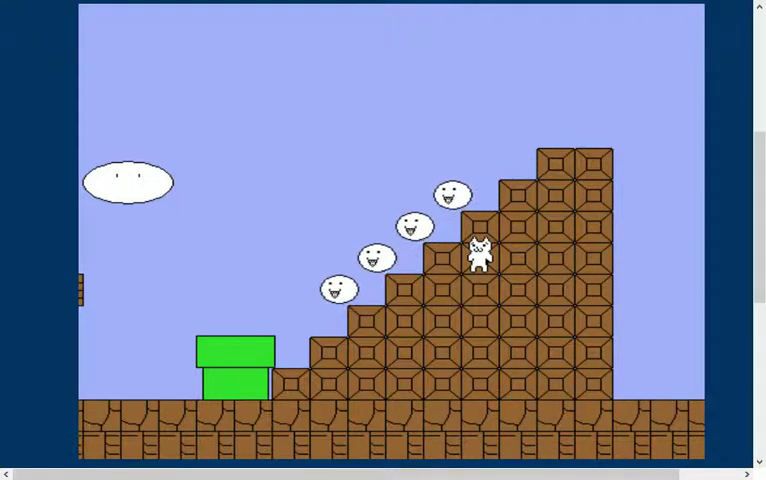
pyautogui.press('Left')
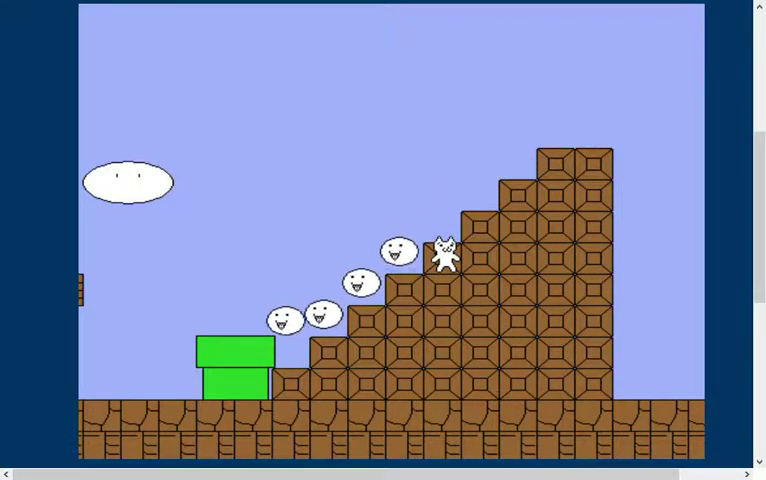
pyautogui.press('Up')
pyautogui.press('Right')
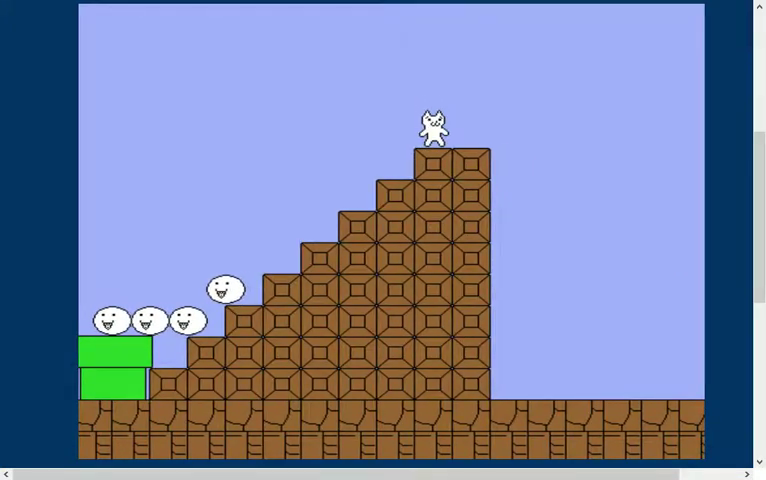
pyautogui.press('Right')
pyautogui.press('Up')
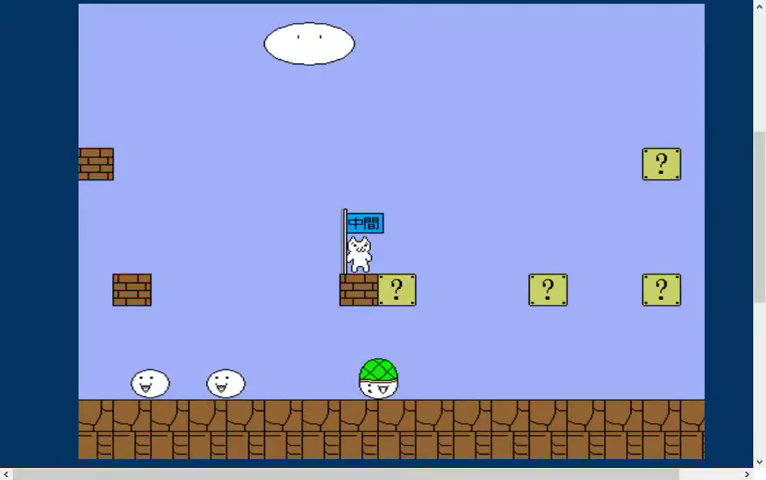
# - Hit the coin block, jump the spikes, and climb onto the brick column
pyautogui.press('Left')
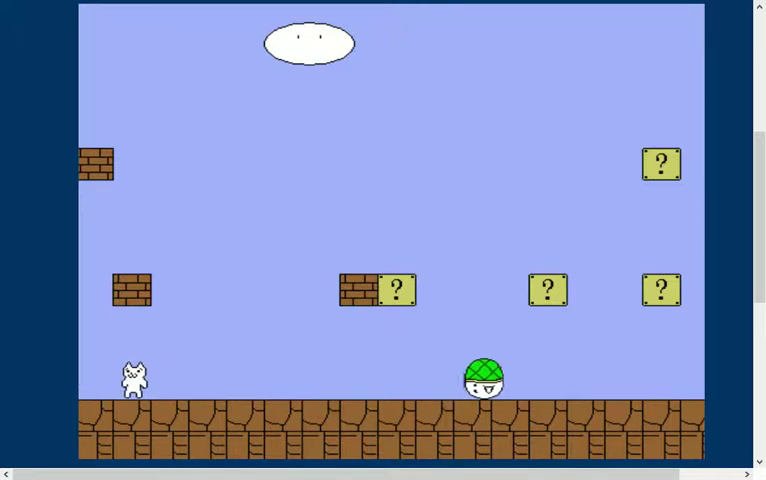
pyautogui.press('Right')
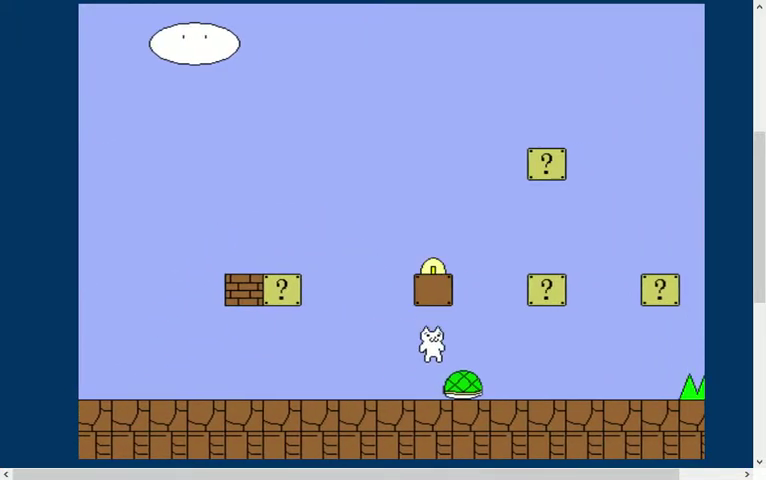
pyautogui.press('Up')
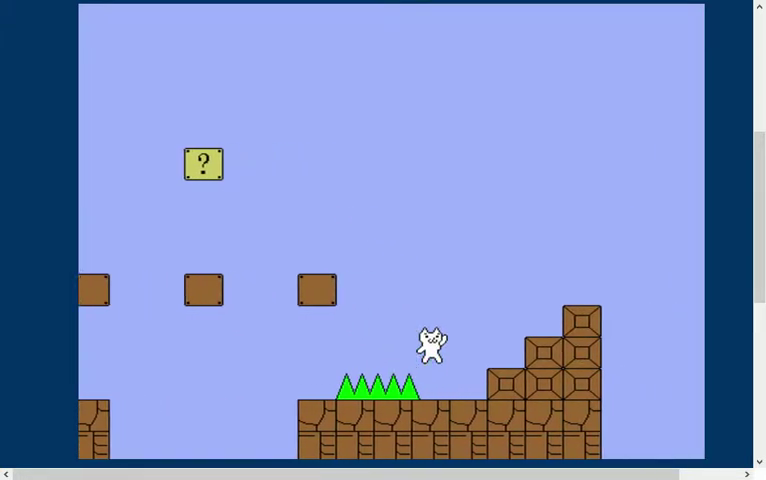
pyautogui.press('Up')
pyautogui.press('Right')
# - Free the hidden coin block, then jump across the green pipe heading right
pyautogui.press('Right')
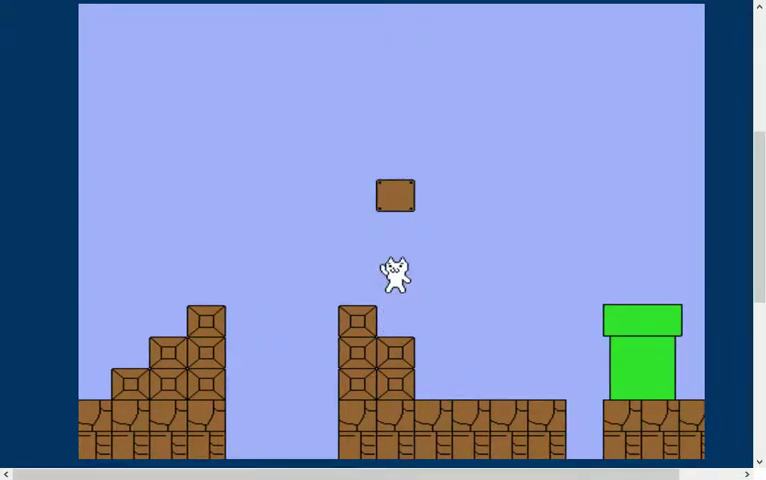
pyautogui.press('Right')
pyautogui.press('Up')
pyautogui.press('Right')
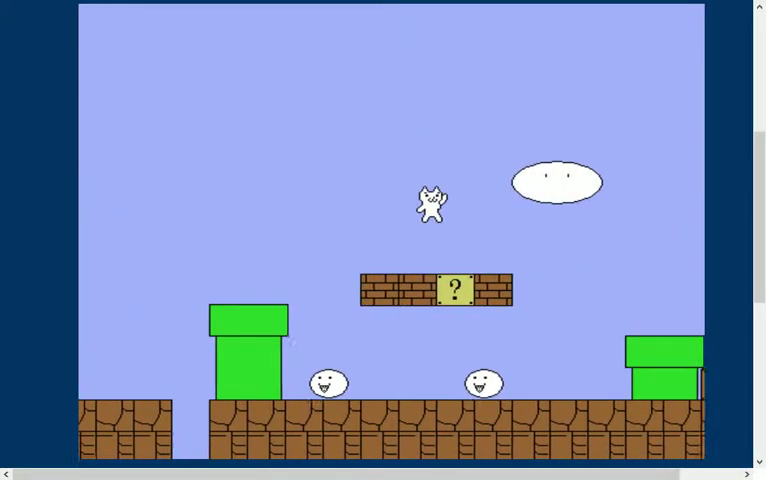
pyautogui.press('Up')
pyautogui.press('Right')
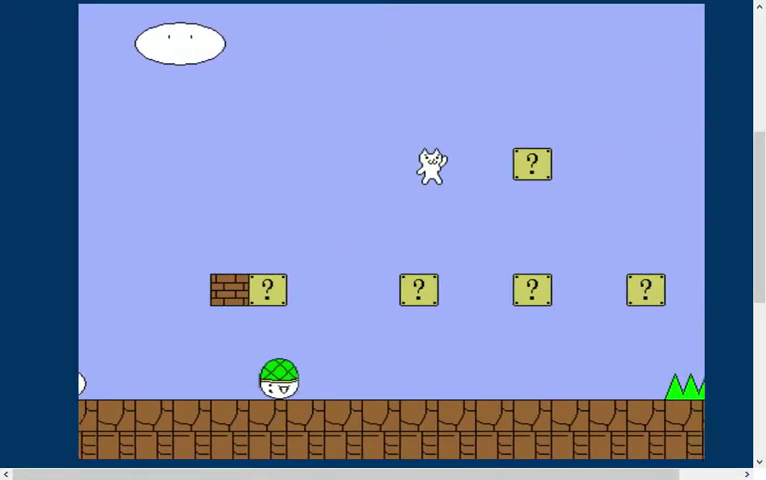
# - On the next attempt, pass the spikes and clear the gap between brick columns
pyautogui.press('Up')
pyautogui.press('Right')
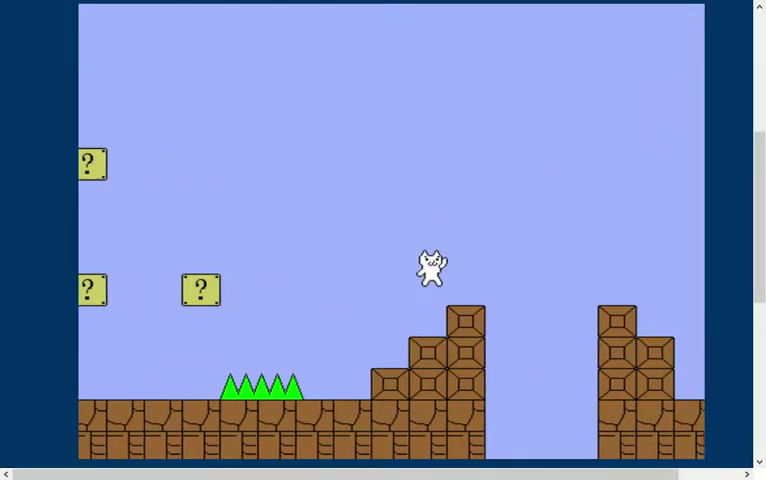
pyautogui.press('Up')
pyautogui.press('Right')
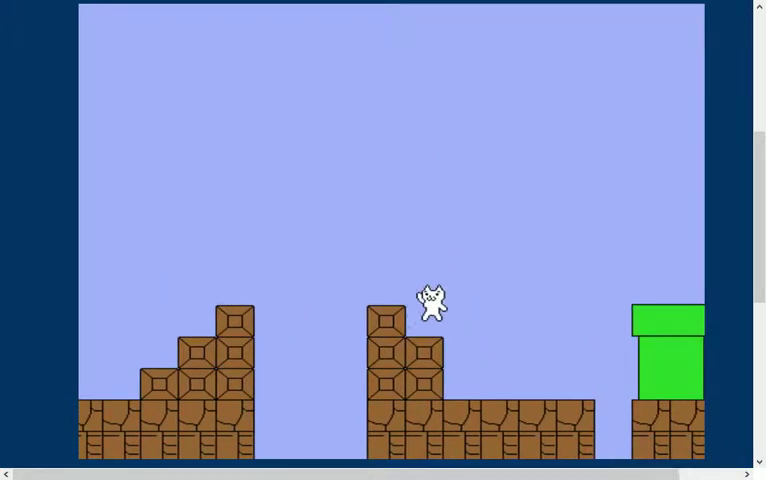
pyautogui.press('Up')
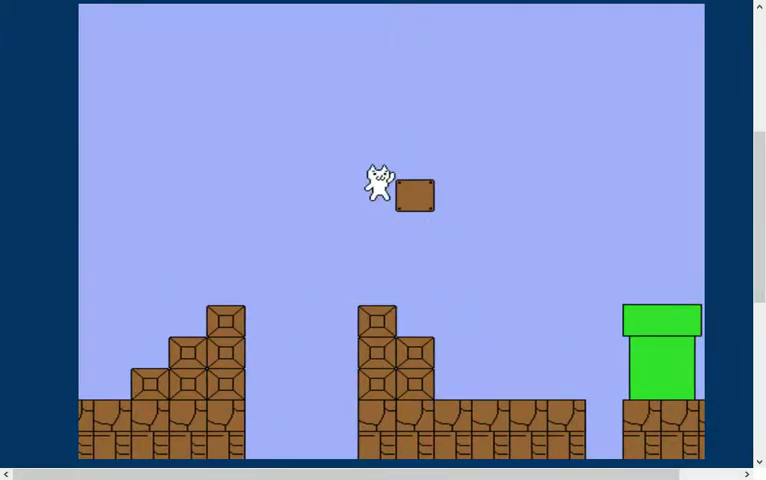
# - Jump the gap past the pipe and run onto the staircase past the enemies
pyautogui.press('Right')
pyautogui.press('Up')
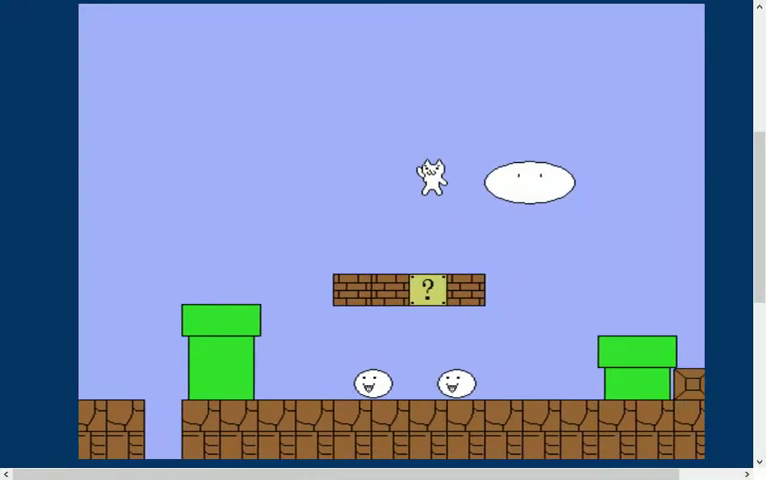
pyautogui.press('Up')
pyautogui.press('Right')
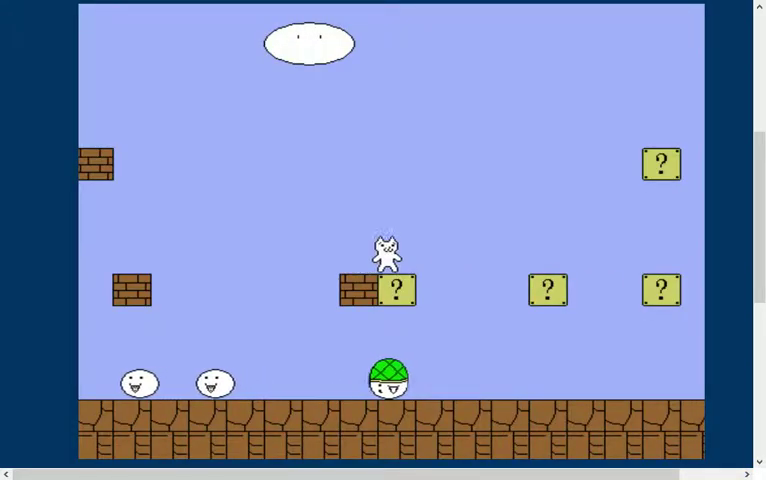
# - Run from the midpoint past the spikes, over the brick staircase, toward the pipe
pyautogui.press('Right')
pyautogui.press('Up')
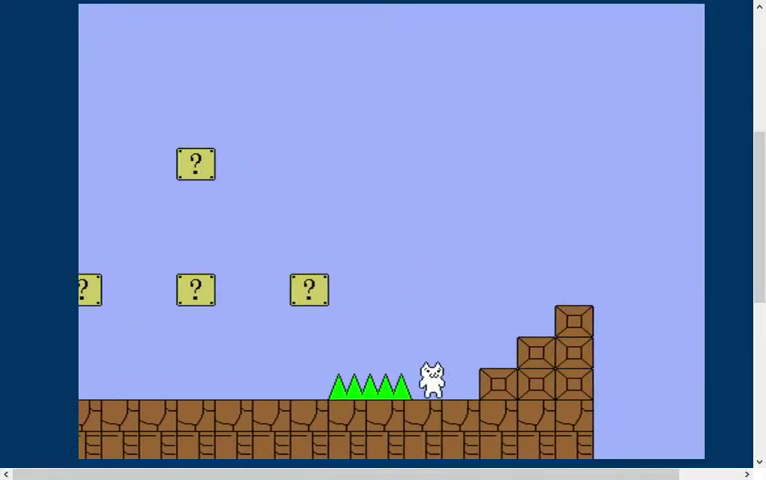
pyautogui.press('Right')
pyautogui.press('Up')
pyautogui.press('Up')
pyautogui.press('Up')
pyautogui.press('Right')
pyautogui.press('Right')
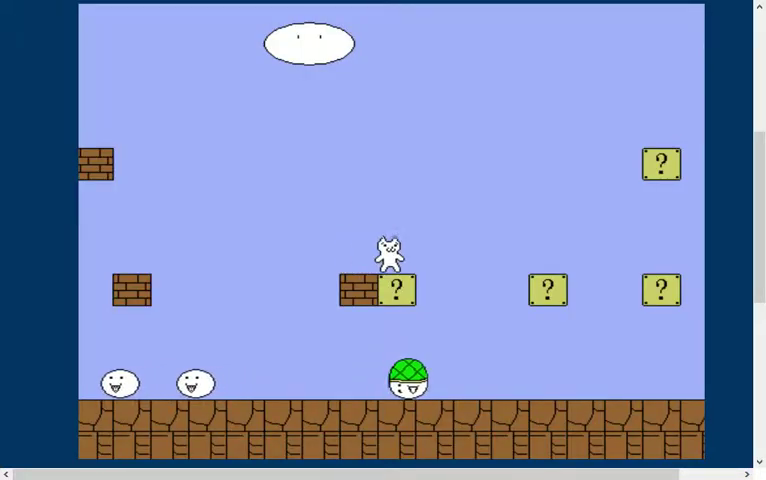
# - Retry past the green spikes and from the pipe onto the bricks
pyautogui.press('Right')
pyautogui.press('Up')
pyautogui.press('Up')
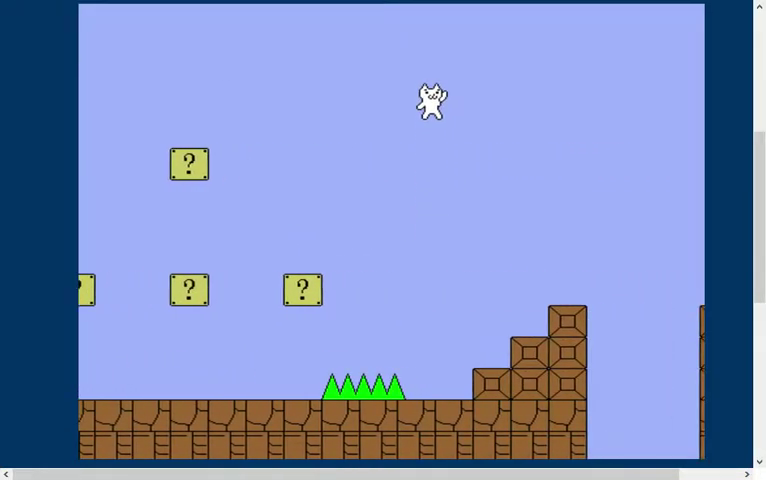
pyautogui.press('Up')
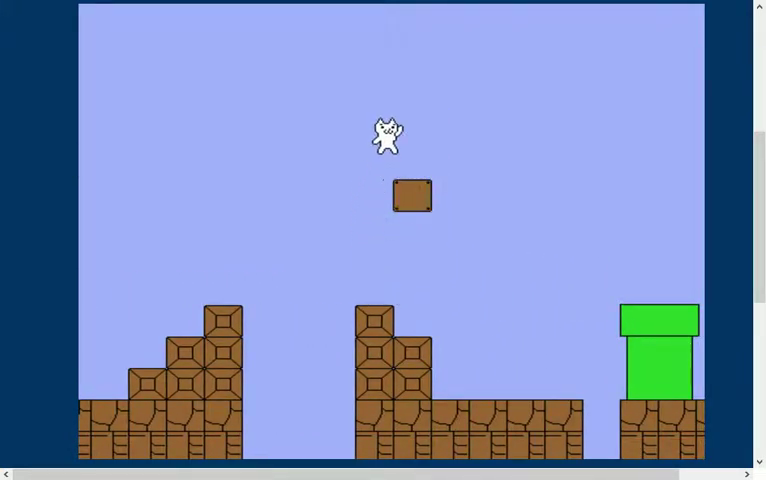
pyautogui.press('Up')
pyautogui.press('Up')
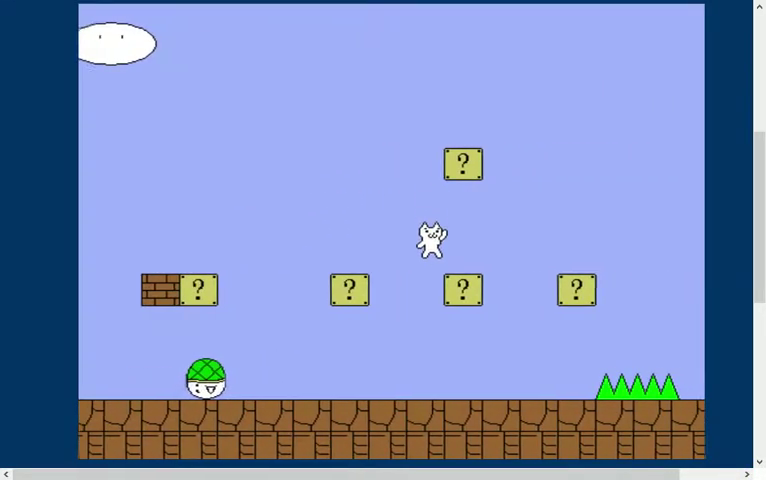
pyautogui.press('Up')
# - Hit a ? block, leap the gaps above the brick row, and reach the big staircase
pyautogui.press('Up')
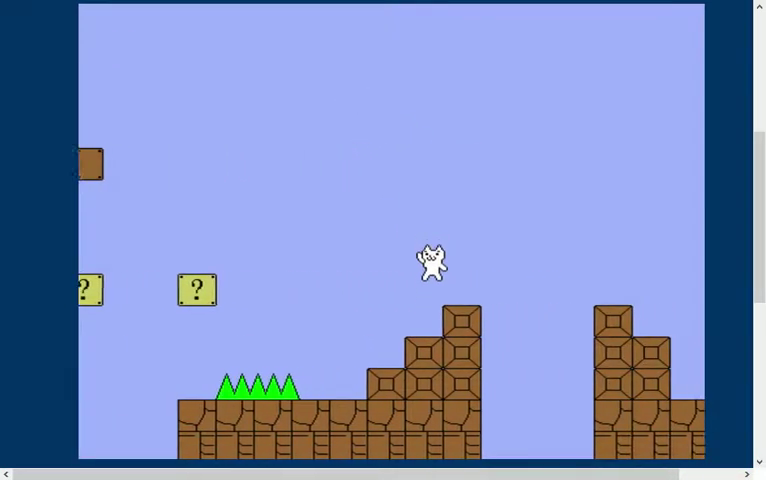
pyautogui.press('Up')
pyautogui.press('Up')
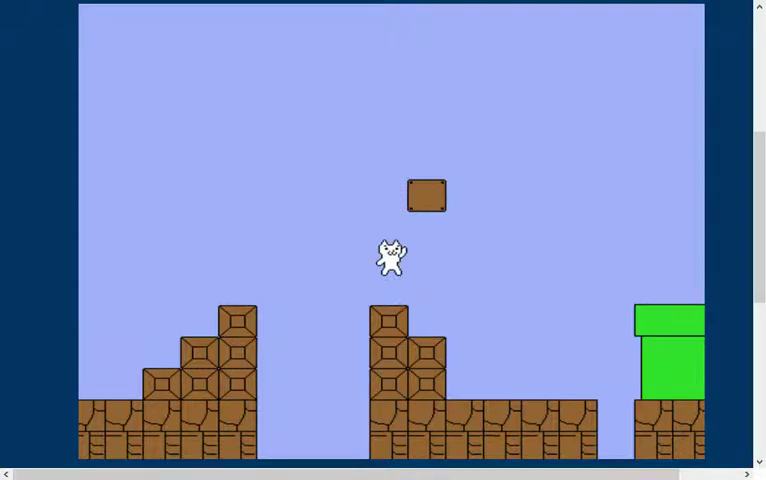
pyautogui.press('Up')
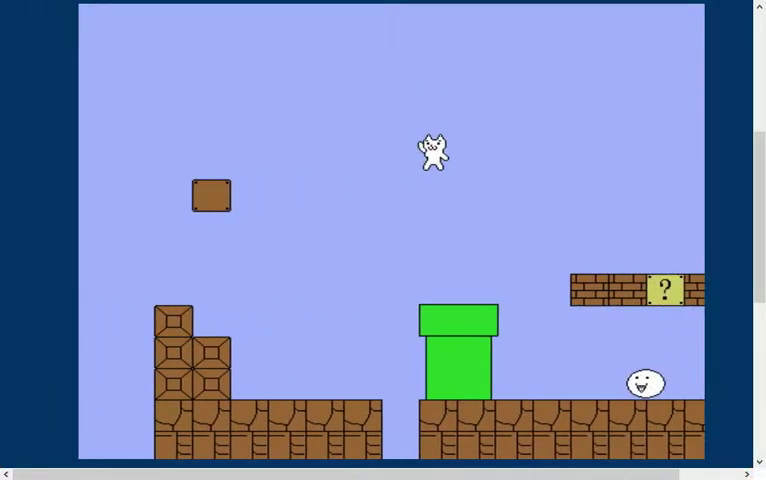
pyautogui.press('Up')
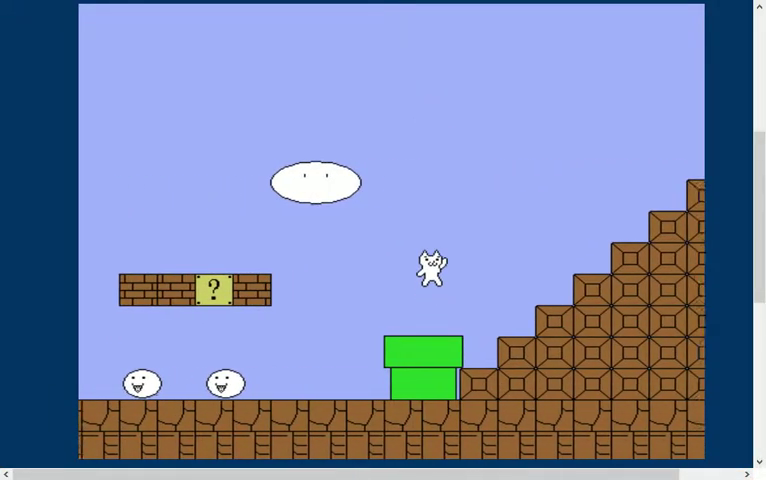
pyautogui.press('Up')
pyautogui.press('Up')
# - Wait on the pipe for enemies to pass, climb the staircase, and leap from the lift
pyautogui.press('Left')
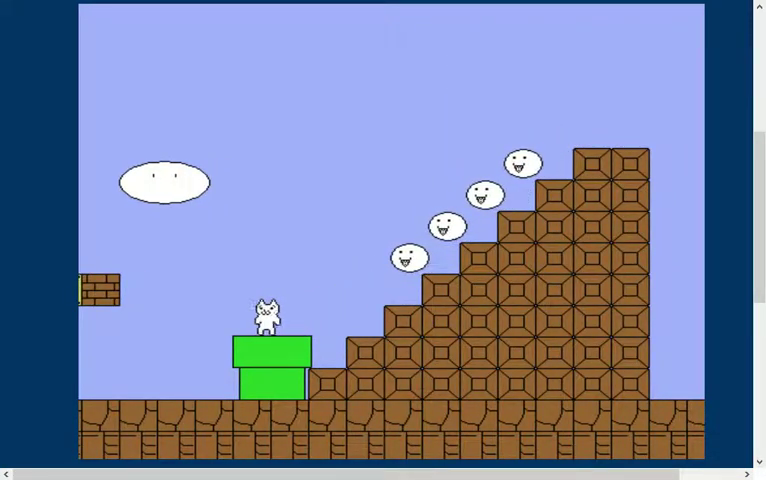
pyautogui.press('Left')
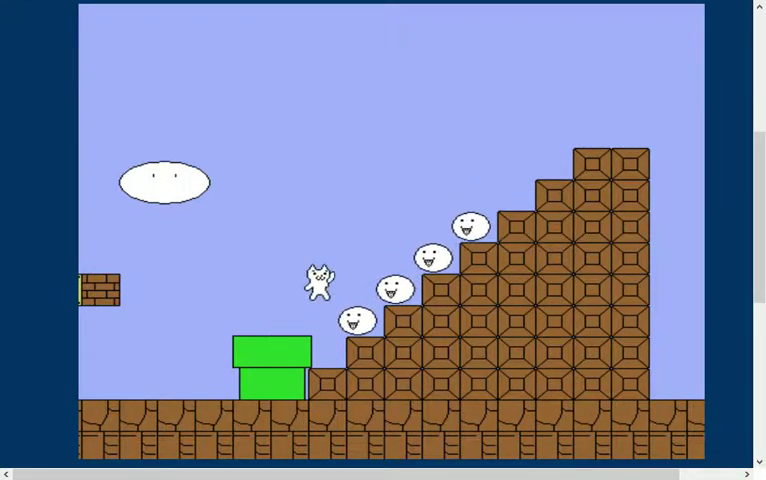
pyautogui.press('Right')
pyautogui.press('Up')
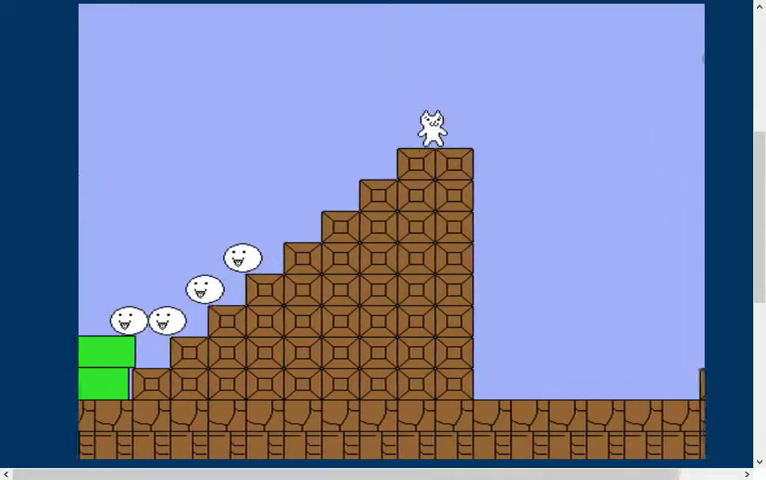
pyautogui.press('Up')
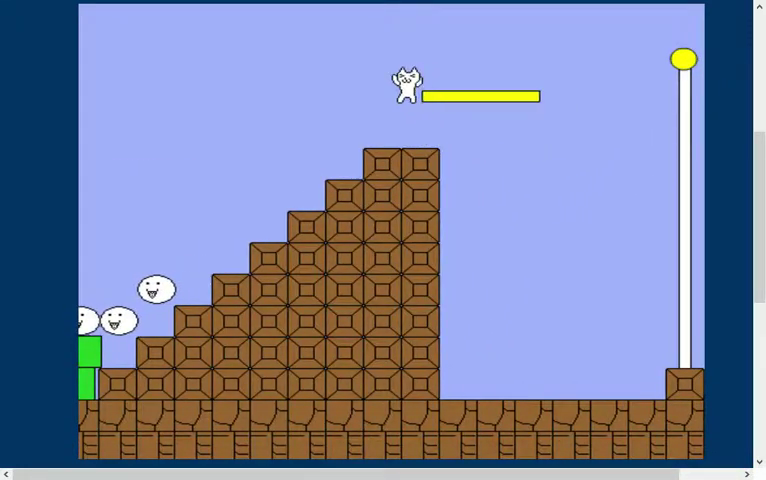
pyautogui.press('Up')
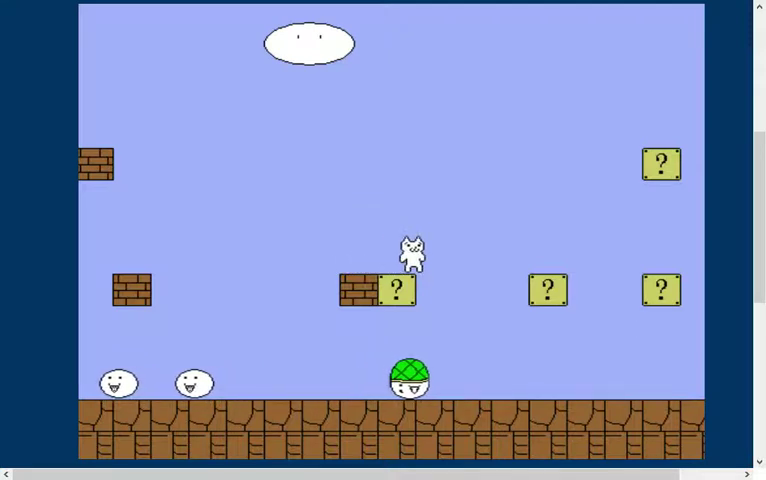
# - Run past the staircases, grab the hidden coin, and jump off the pipe toward the bricks
pyautogui.press('Right')
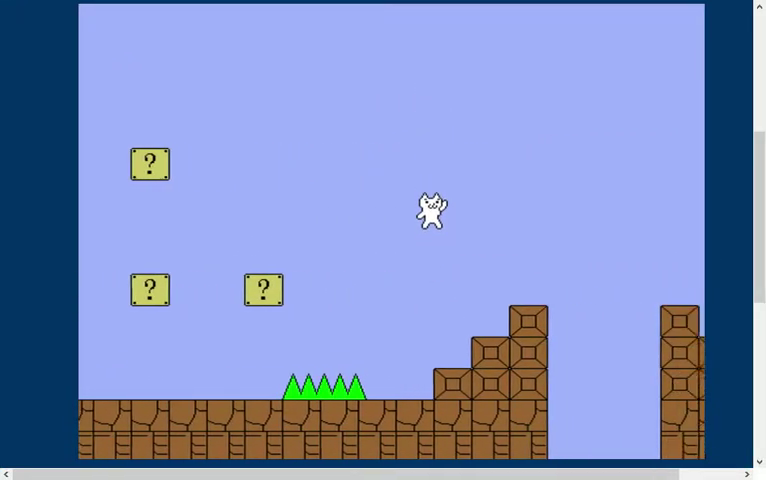
pyautogui.press('Up')
pyautogui.press('Right')
pyautogui.press('Up')
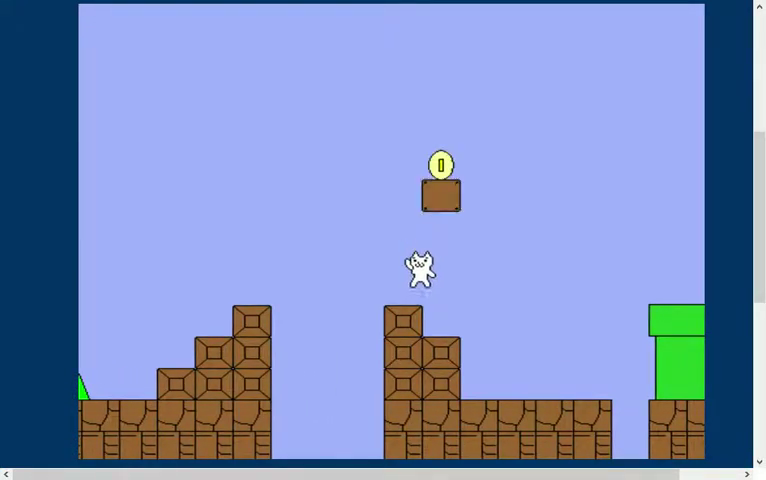
pyautogui.press('Left')
pyautogui.press('Right')
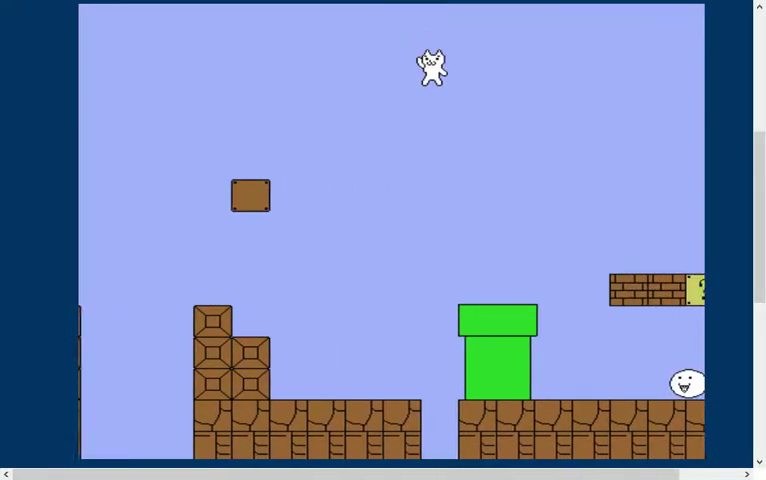
pyautogui.press('Up')
pyautogui.press('Right')
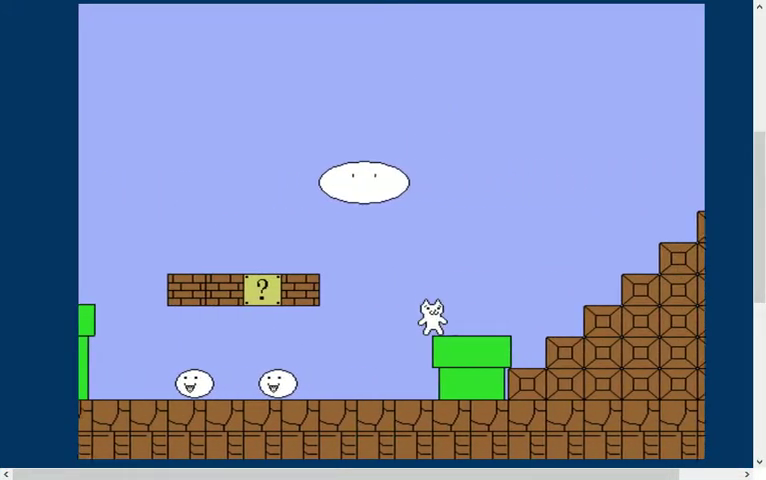
pyautogui.press('Up')
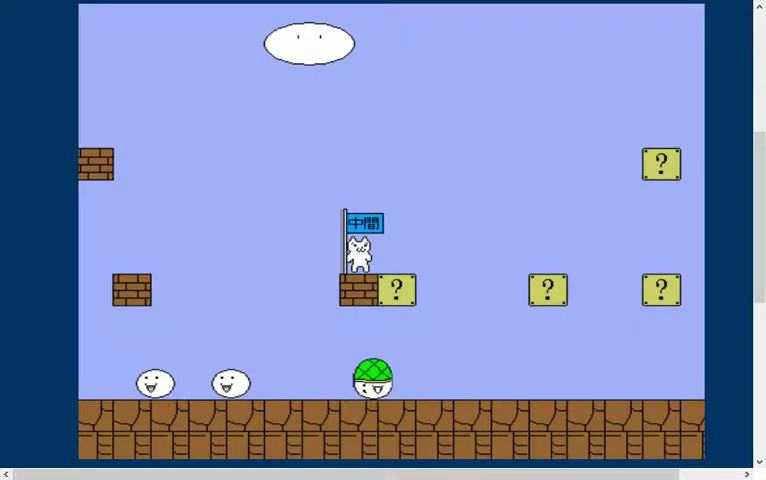
# - Retry past the green spikes, collect the hidden-block coin, and leap off the green pipe
pyautogui.press('Right')
pyautogui.press('Up')
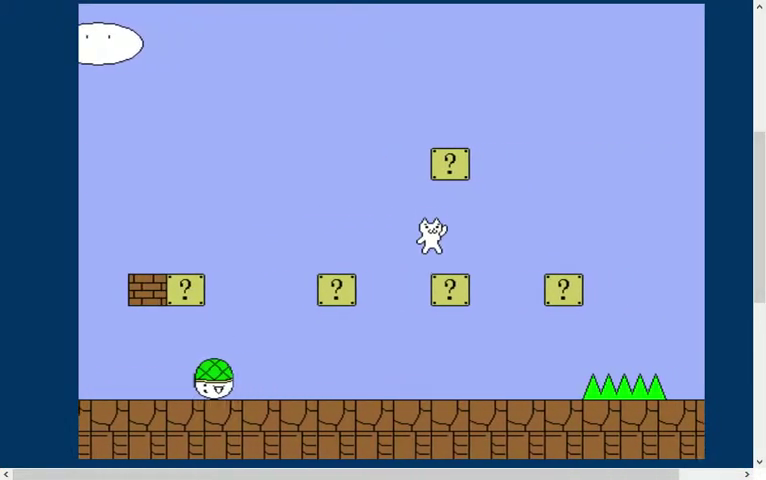
pyautogui.press('Up')
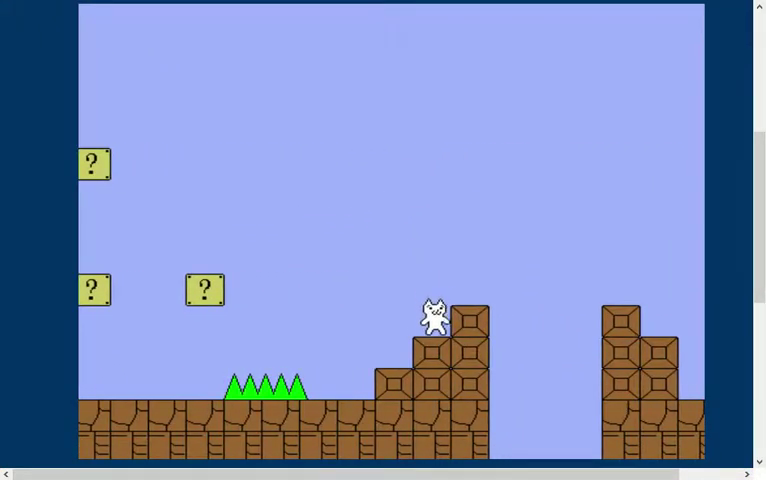
pyautogui.press('Up')
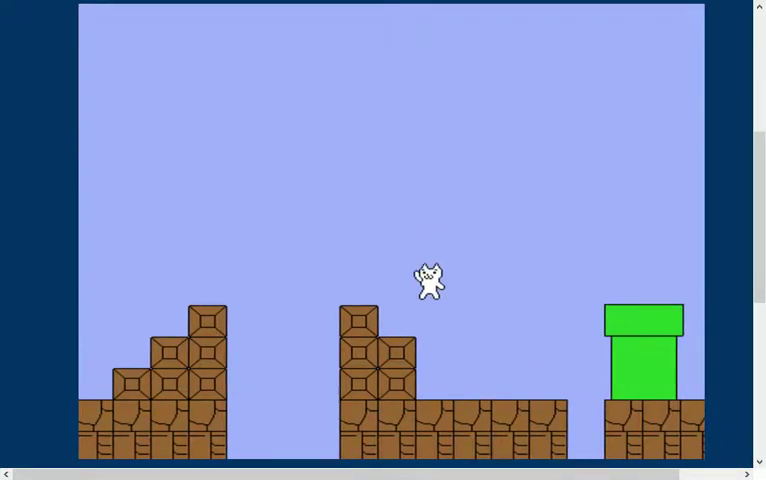
pyautogui.press('Left')
pyautogui.press('Up')
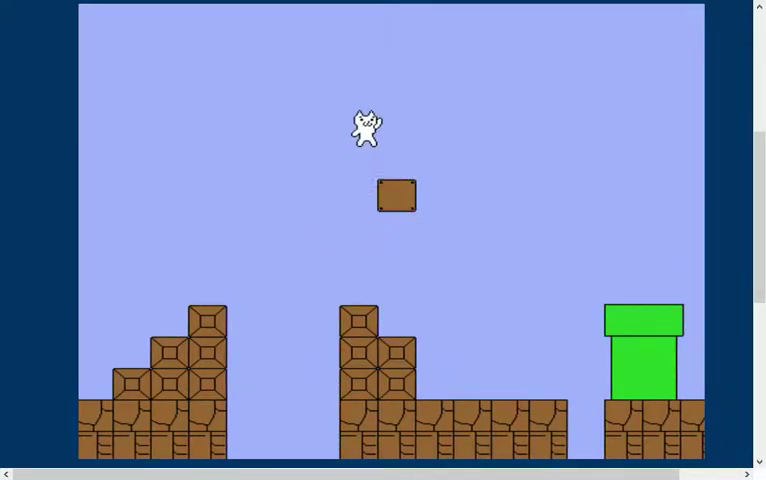
pyautogui.press('Right')
pyautogui.press('Up')
pyautogui.press('Up')
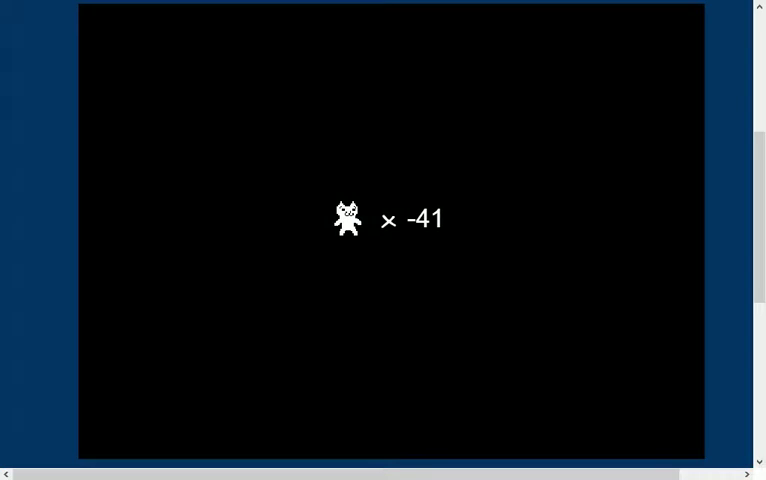
# - Run right after respawning, over the stair top, hidden block and bricks, onto the stairs
pyautogui.press('Right')
pyautogui.press('Up')
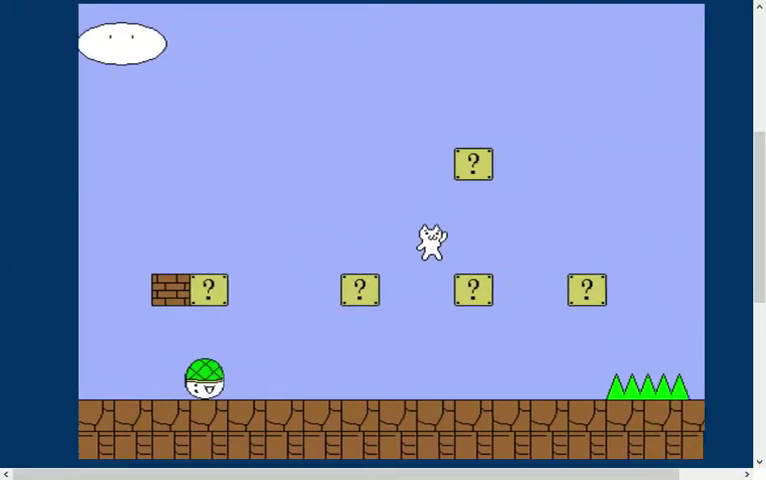
pyautogui.press('Up')
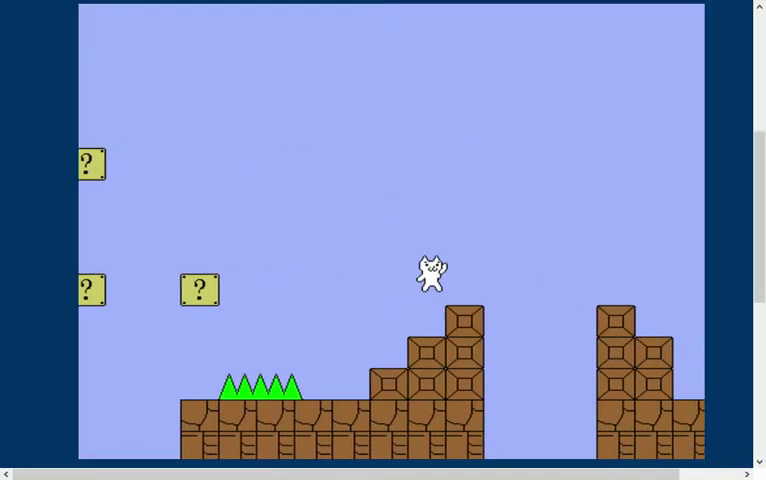
pyautogui.press('Up')
pyautogui.press('Up')
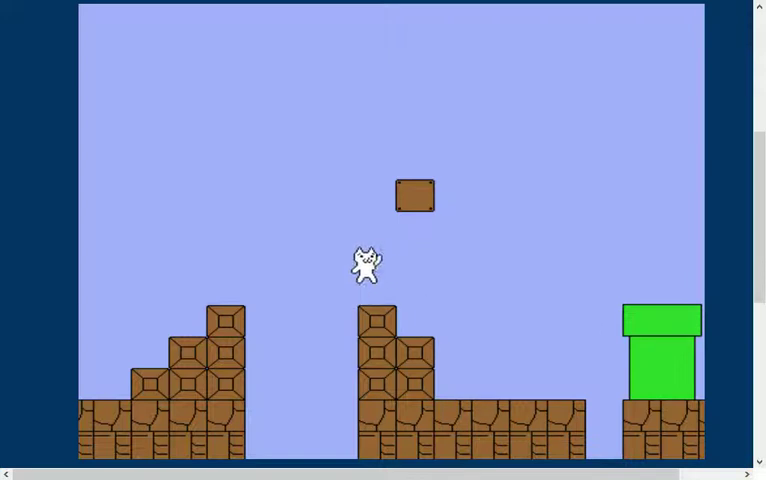
pyautogui.press('Up')
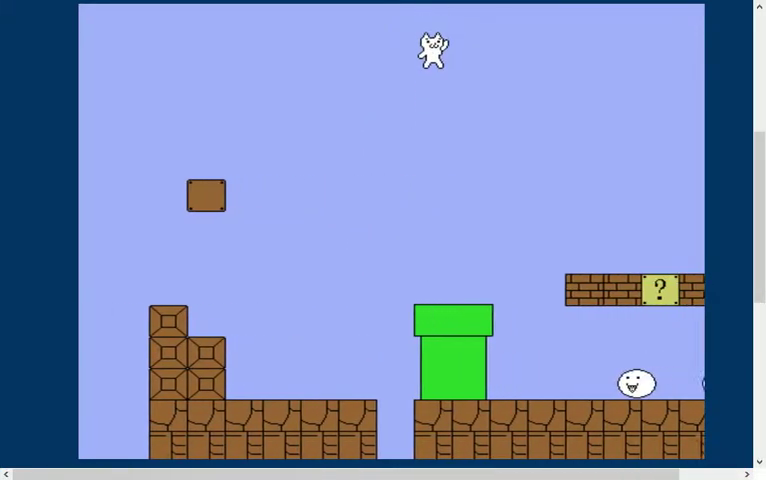
pyautogui.press('Up')
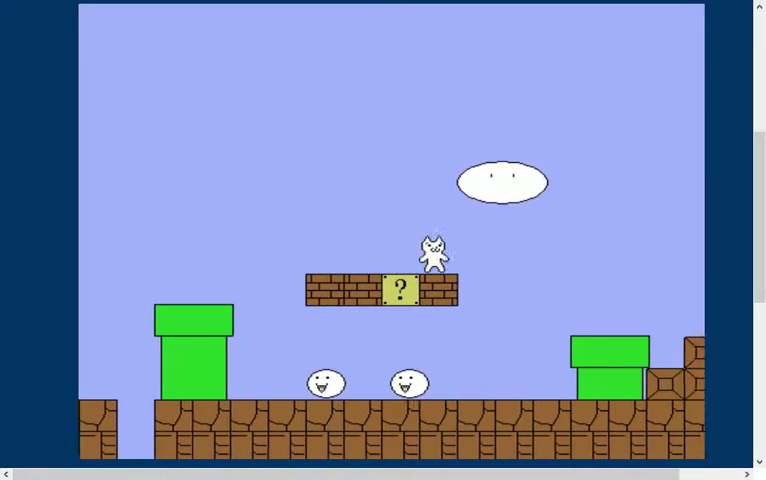
pyautogui.press('Up')
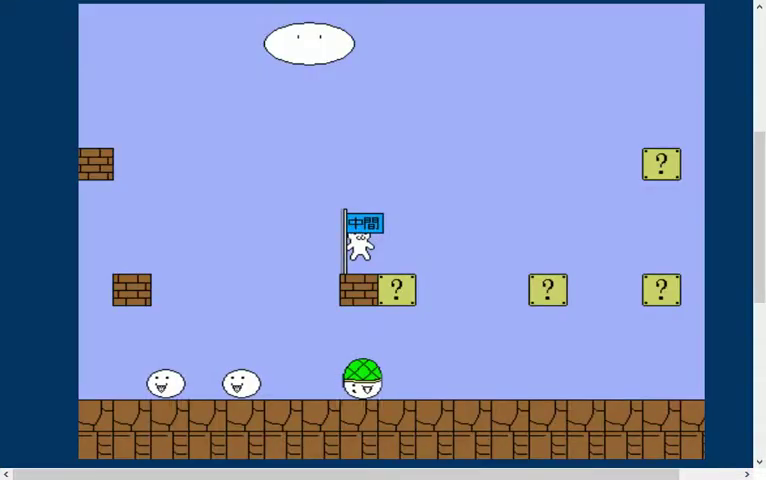
# - Resume from the checkpoint flag, crossing the pit and spikes toward the brick stairs
pyautogui.press('Up')
pyautogui.press('Right')
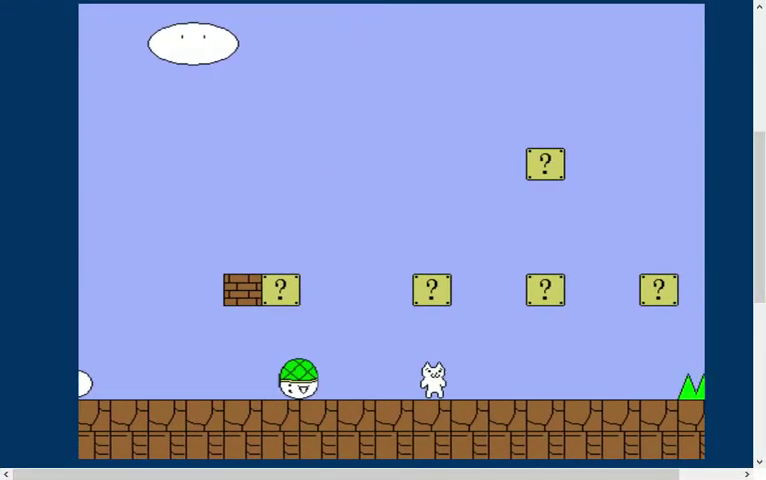
pyautogui.press('Up')
pyautogui.press('Up')
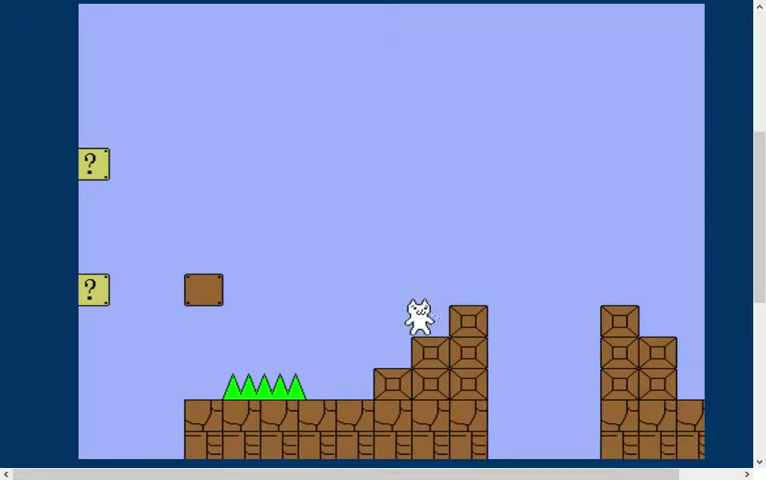
pyautogui.press('Up')
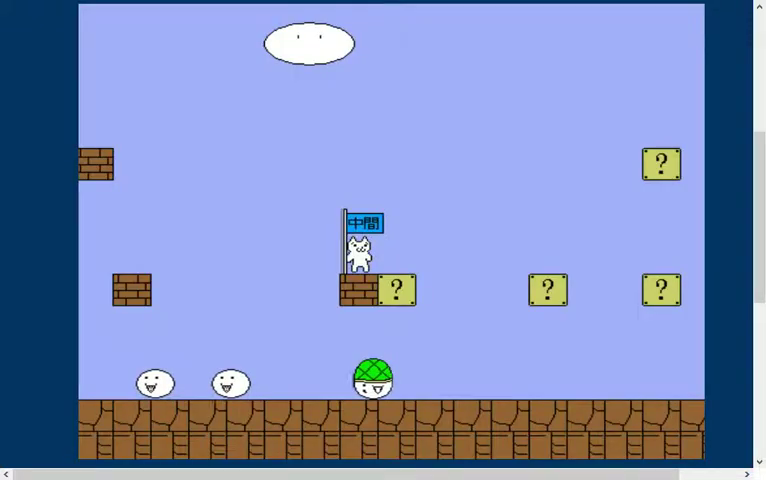
# - Climb the brick stairs, cross the gap and bump the hidden coin block
pyautogui.press('Right')
pyautogui.press('Up')
pyautogui.press('Right')
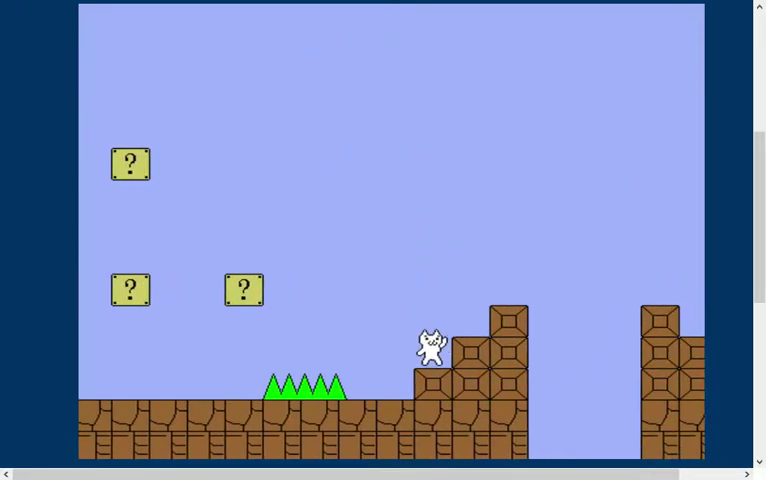
pyautogui.press('Up')
pyautogui.press('Right')
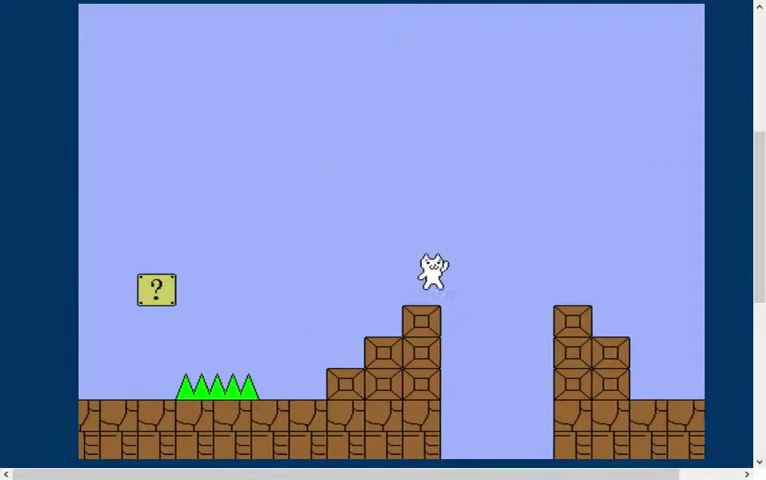
pyautogui.press('Up')
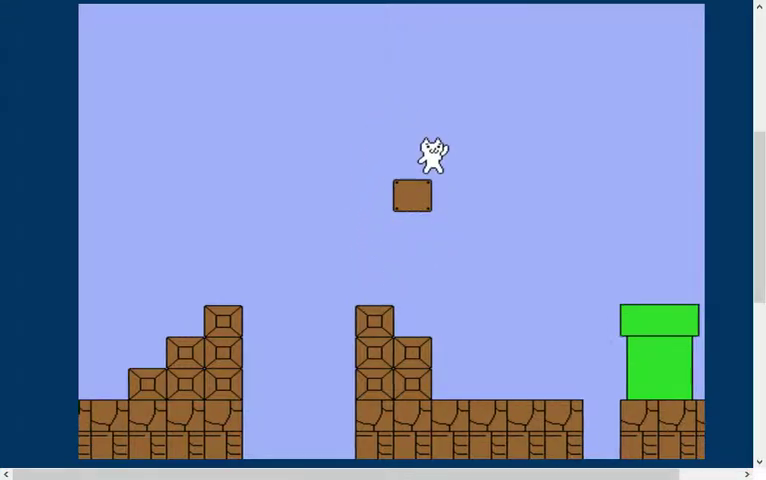
pyautogui.press('Up')
pyautogui.press('Up')
# - Hop across the pipes onto the top of the staircase
pyautogui.press('Right')
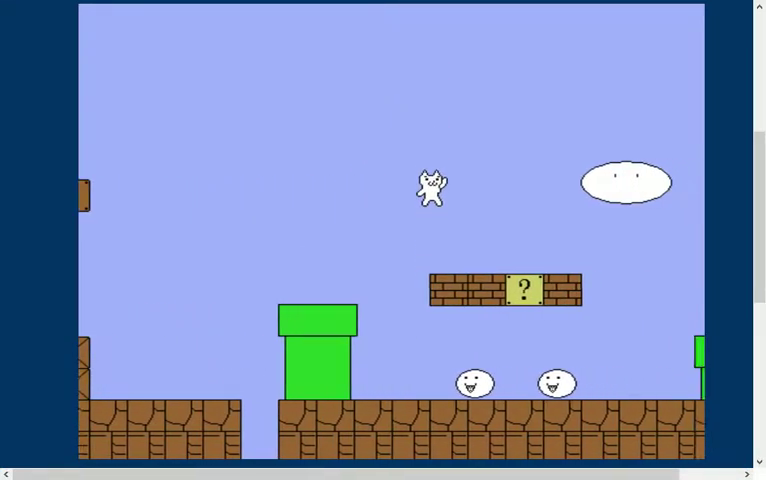
pyautogui.press('Right')
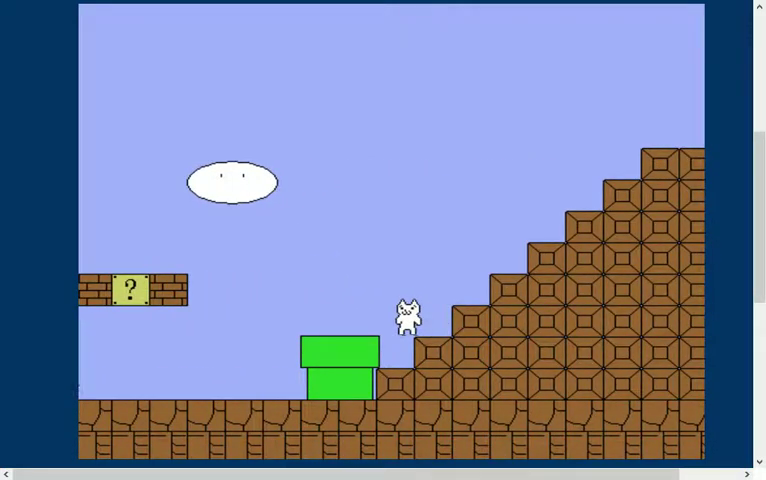
pyautogui.press('Left')
pyautogui.press('Left')
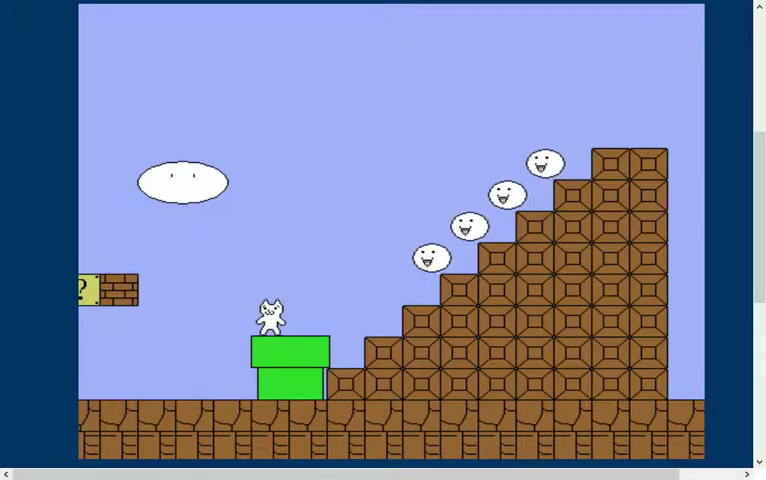
pyautogui.press('Up')
pyautogui.press('Right')
pyautogui.press('Right')
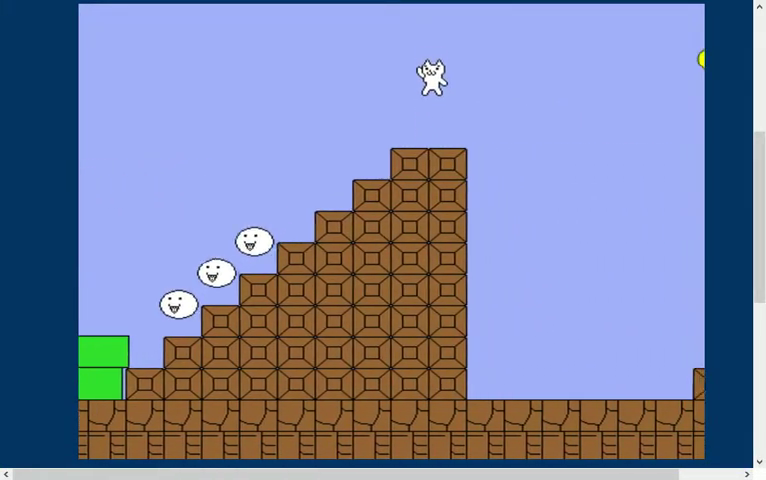
pyautogui.press('Right')
pyautogui.press('Up')
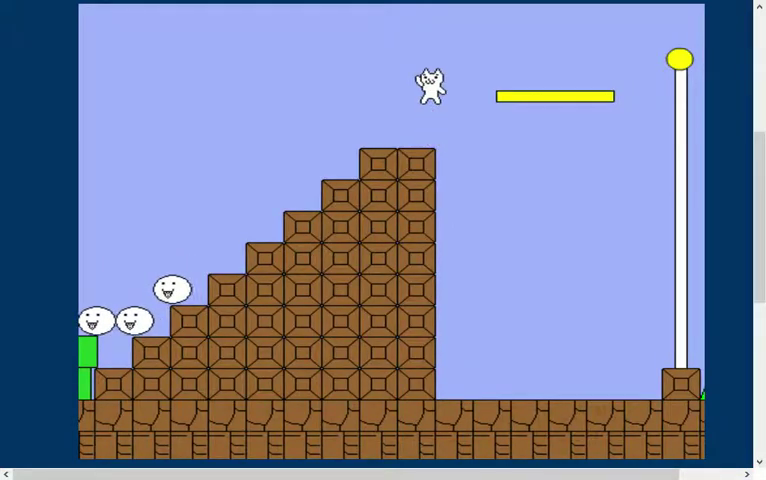
pyautogui.press('Left')
pyautogui.press('Right')
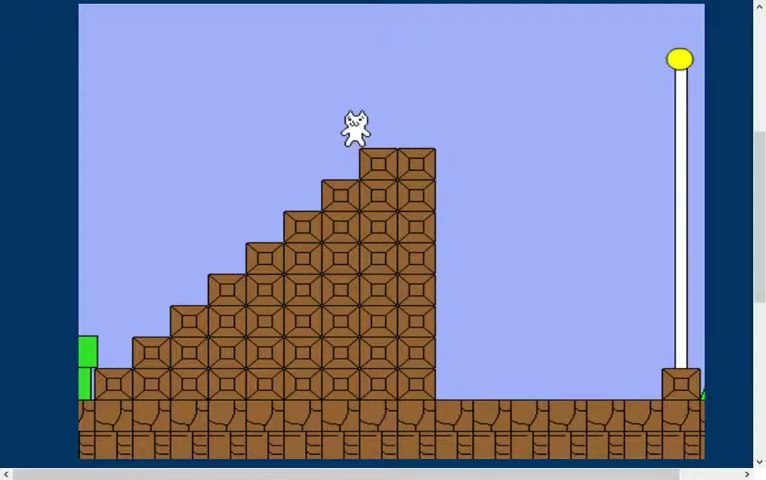
# - Leap over the flagpole to the castle, run past it and fall into the pit
pyautogui.press('Right')
pyautogui.press('Up')
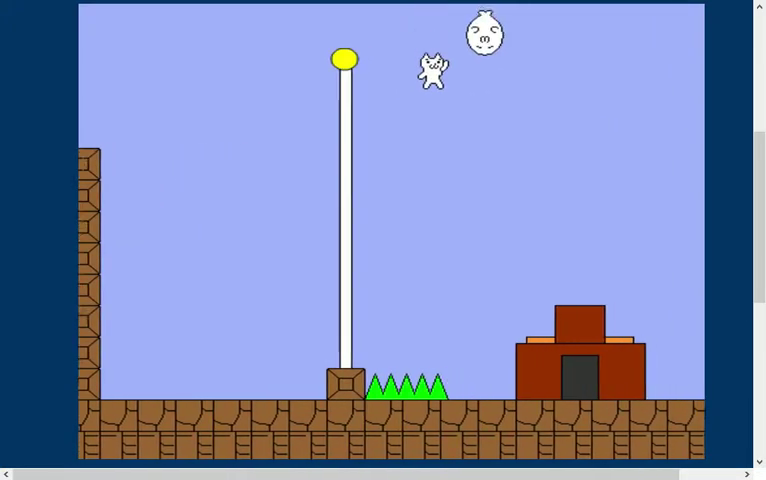
pyautogui.press('Right')
pyautogui.press('Up')
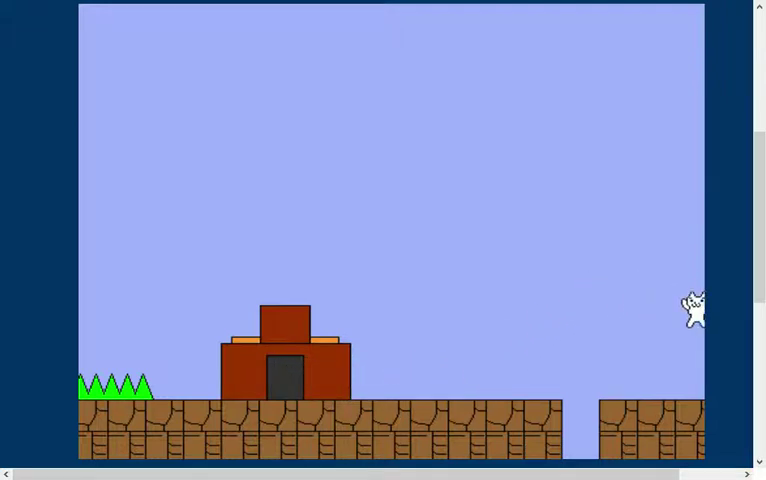
pyautogui.press('Left')
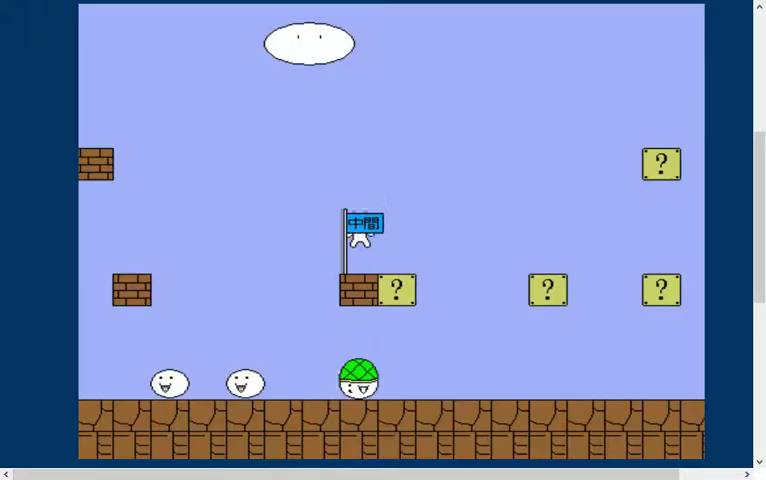
# - From the checkpoint, hit the ? block to reveal the star and jump beside it
pyautogui.press('Left')
pyautogui.press('Right')
pyautogui.press('Up')
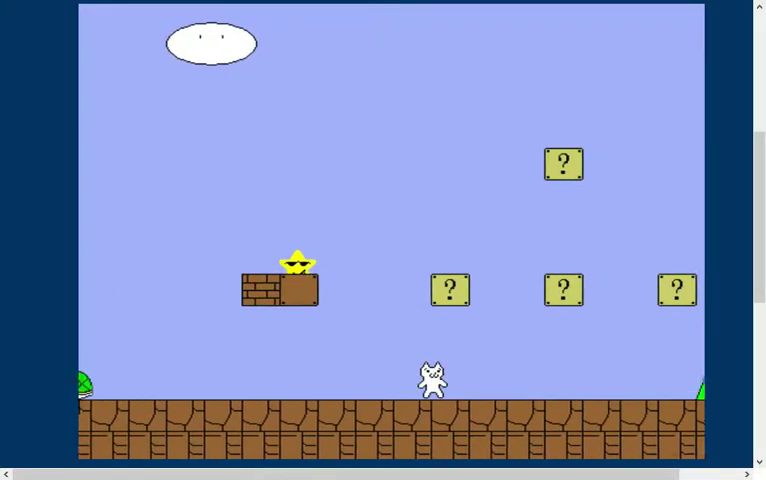
pyautogui.press('Left')
pyautogui.press('Up')
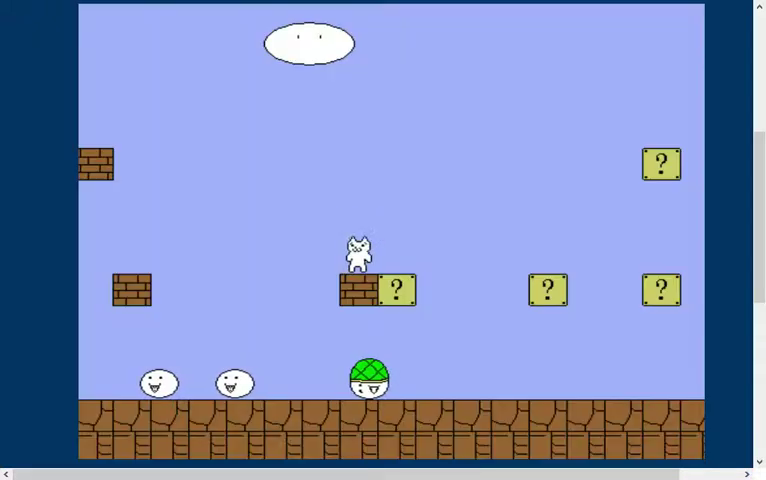
# - Run right to the brick stairs, bump the hidden coin block and head for the pipe
pyautogui.press('Right')
pyautogui.press('Up')
pyautogui.press('Right')
pyautogui.press('Right')
pyautogui.press('Up')
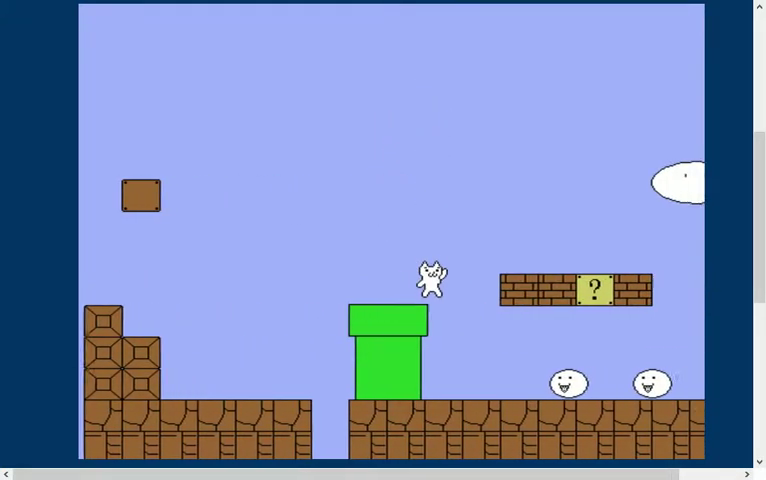
pyautogui.press('Up')
pyautogui.press('Right')
pyautogui.press('Up')
# - Wait on the pipe for the clouds, climb the staircase and jump toward the yellow lift
pyautogui.press('Right')
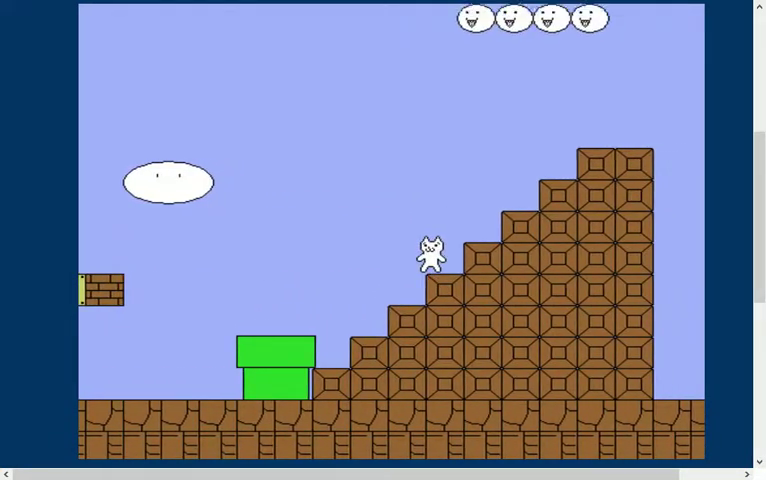
pyautogui.press('Left')
pyautogui.press('Left')
pyautogui.press('Right')
pyautogui.press('Up')
pyautogui.press('Right')
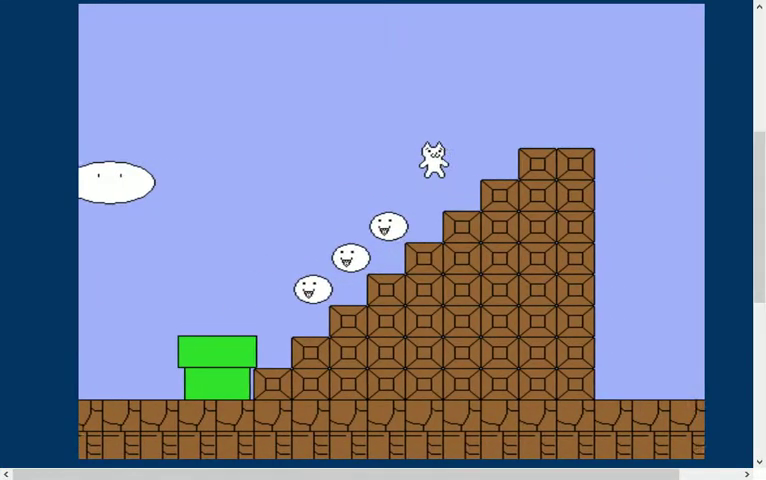
pyautogui.press('Up')
pyautogui.press('Left')
pyautogui.press('Right')
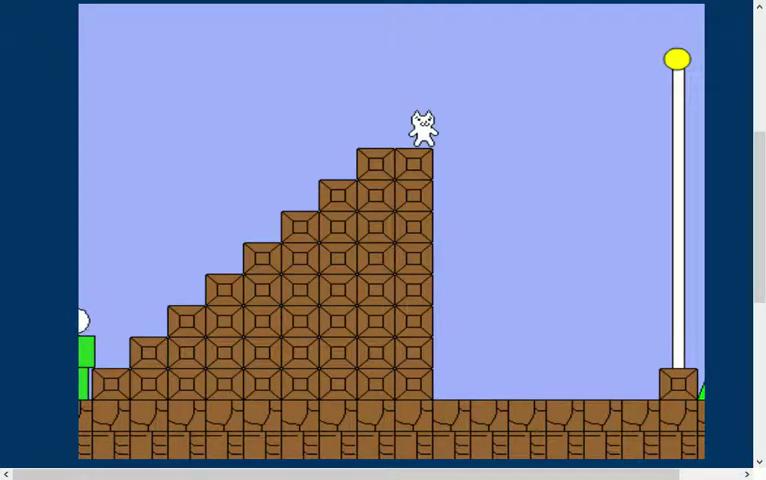
pyautogui.press('Up')
pyautogui.press('Up')
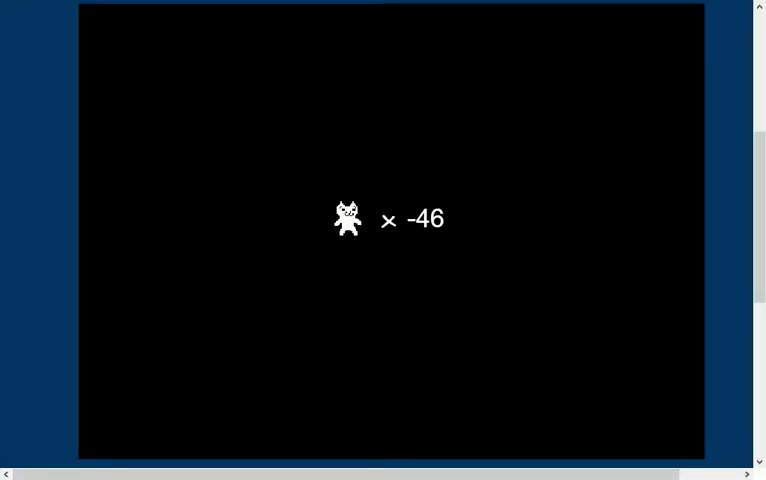
# - Run right past the ? block and gap, bump a hidden block, then die by the round enemy
pyautogui.press('Up')
pyautogui.press('Right')
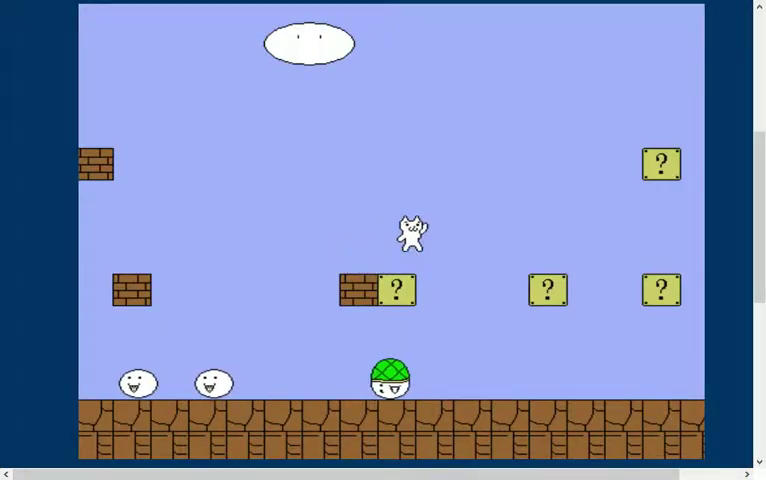
pyautogui.press('Up')
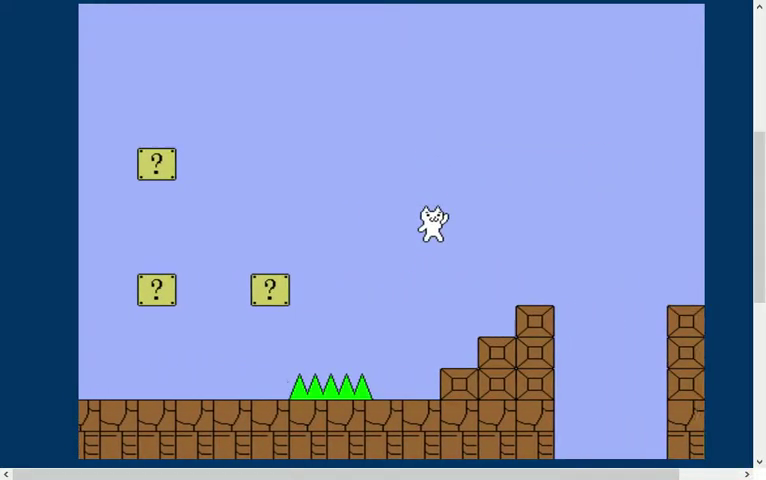
pyautogui.press('Up')
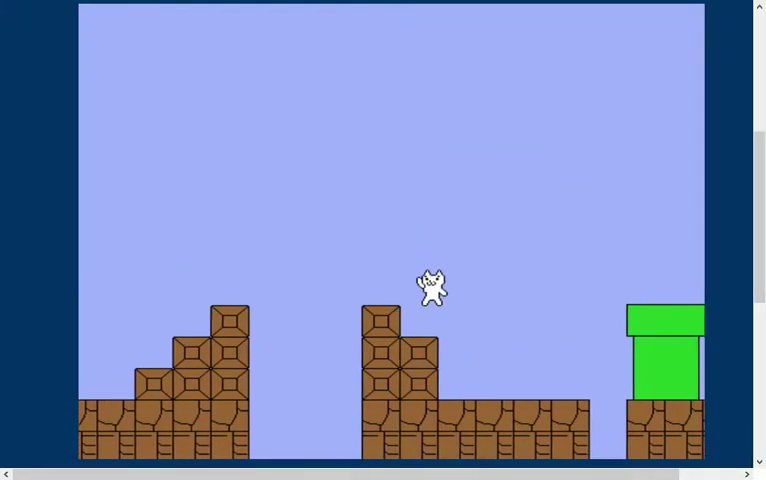
pyautogui.press('Up')
pyautogui.press('Left')
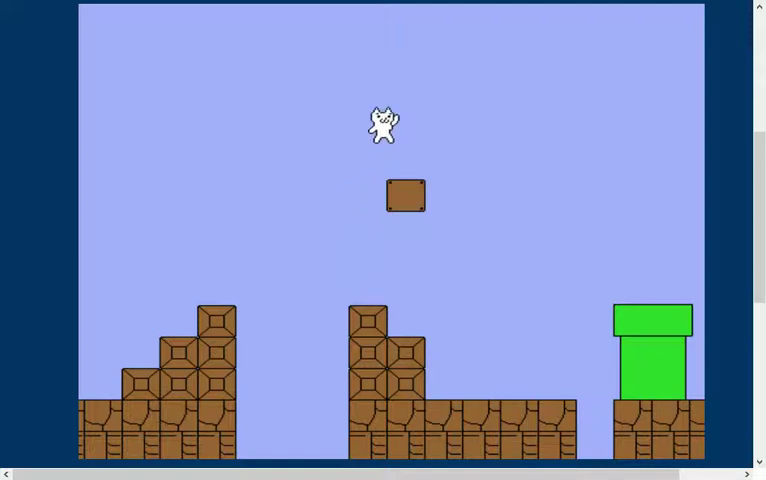
pyautogui.press('Right')
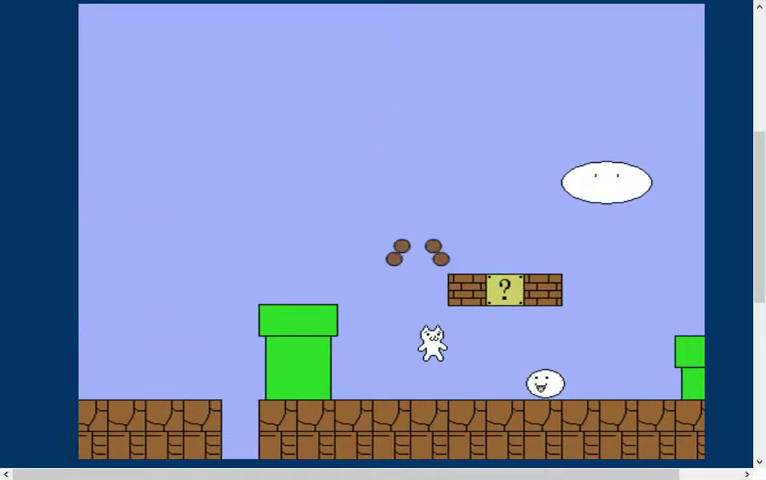
pyautogui.press('Right')
pyautogui.press('Up')
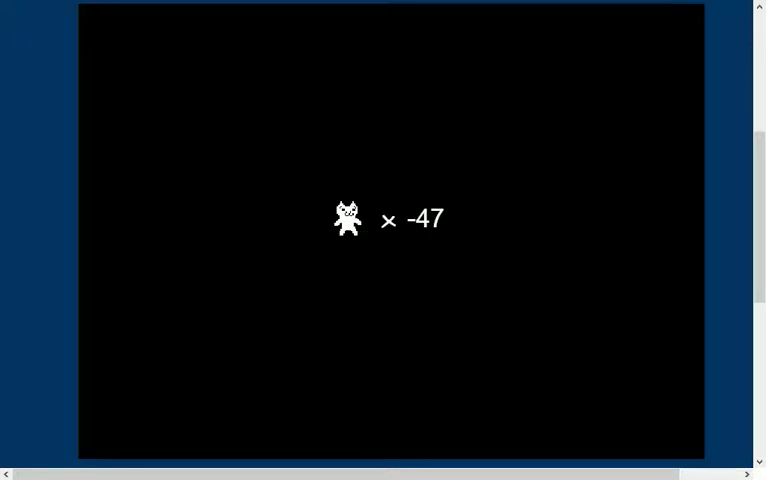
# - Run from the checkpoint up the staircase, cross the gap and reveal a hidden block
pyautogui.press('Right')
pyautogui.press('Up')
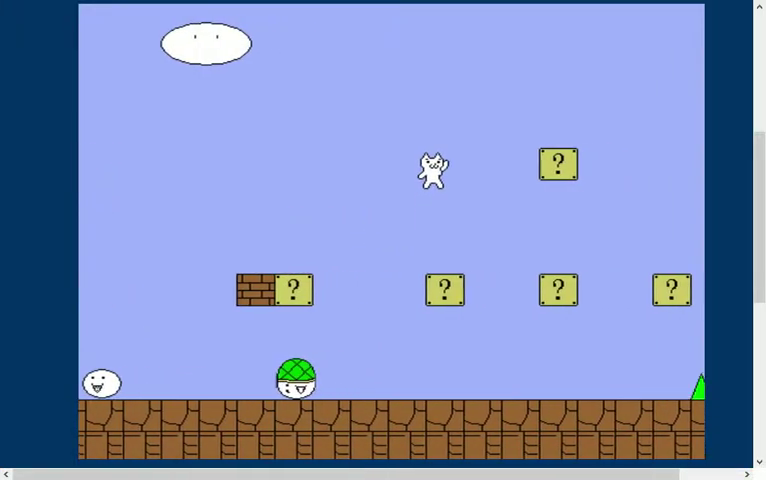
pyautogui.press('Right')
pyautogui.press('Up')
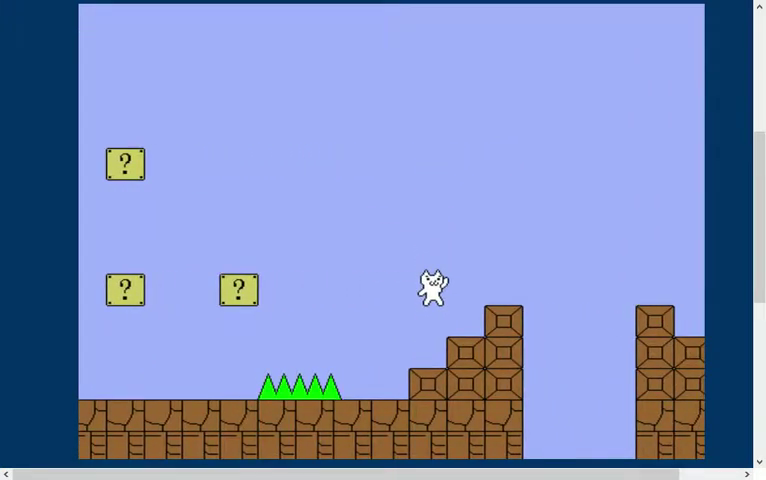
pyautogui.press('Up')
pyautogui.press('Right')
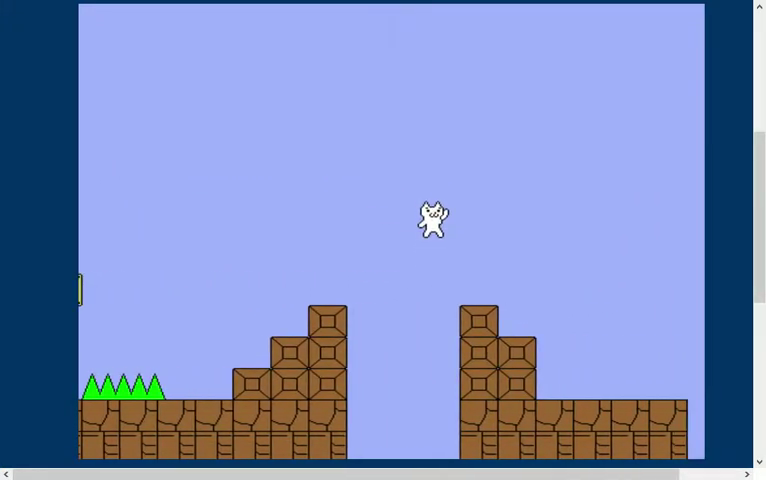
pyautogui.press('Left')
pyautogui.press('Up')
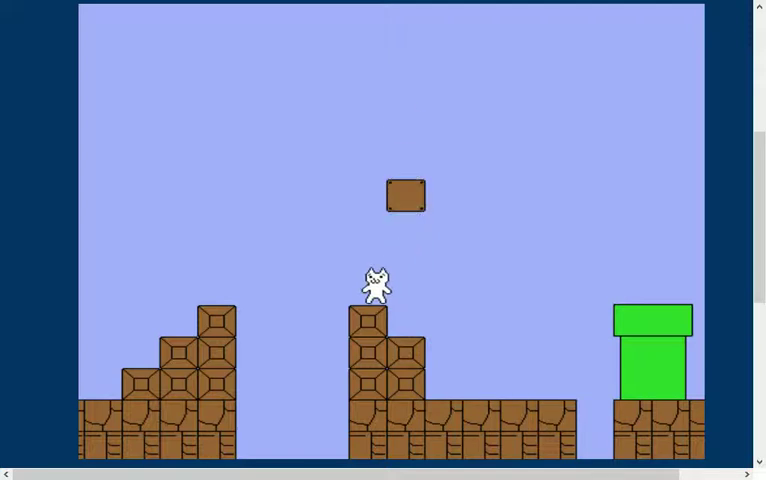
# - Cross the pillars, reveal the row of hidden blocks and step off near the pipe
pyautogui.press('Right')
pyautogui.press('Up')
pyautogui.press('Right')
pyautogui.press('Up')
pyautogui.press('Right')
pyautogui.press('Up')
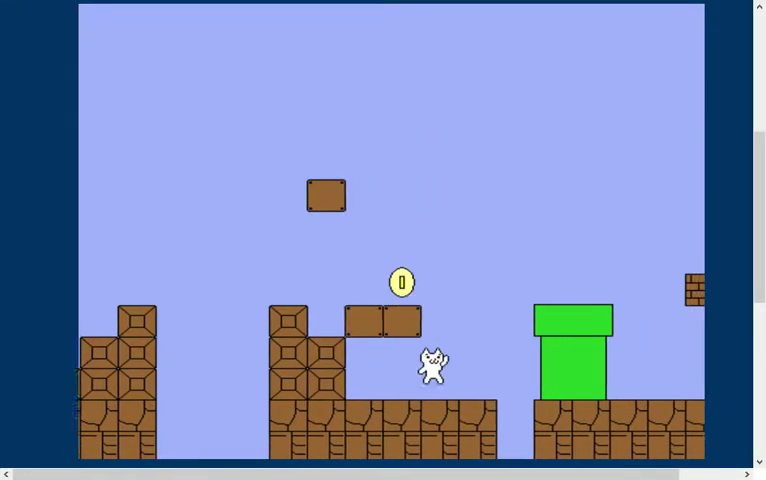
pyautogui.press('Left')
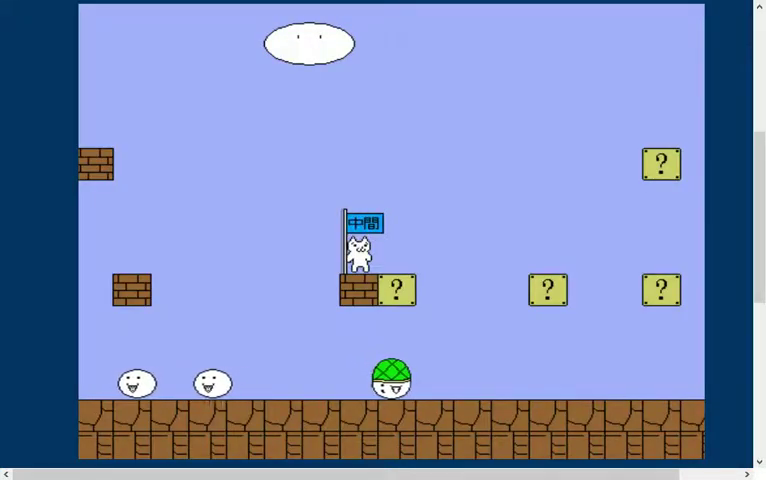
# - After respawning, climb the brick staircase, cross the gap and collect the hidden block's coin
pyautogui.press('Right')
pyautogui.press('Up')
pyautogui.press('Right')
pyautogui.press('Up')
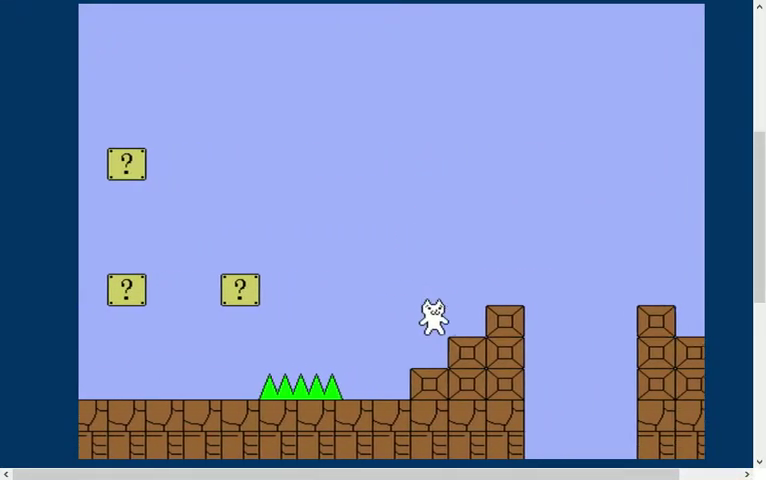
pyautogui.press('Right')
pyautogui.press('Up')
pyautogui.press('Up')
pyautogui.press('Up')
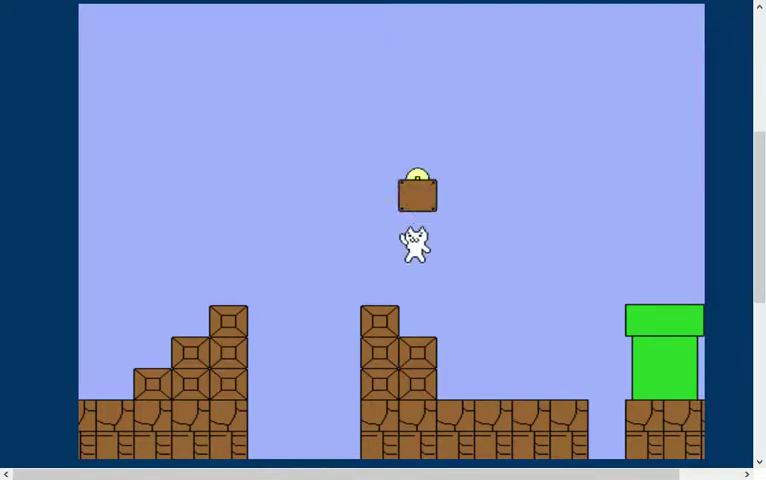
pyautogui.press('Left')
pyautogui.press('Up')
pyautogui.press('Right')
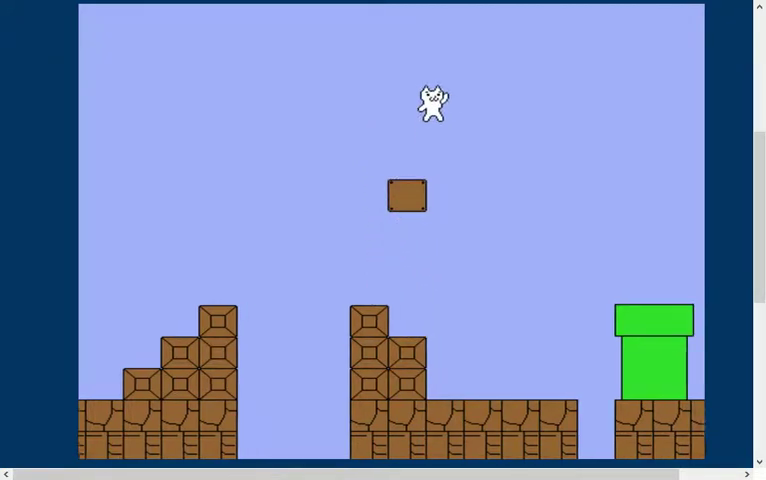
pyautogui.press('Up')
pyautogui.press('Up')
# - Jump from the green pipe over the ball enemies onto the staircase top, then leap toward the flagpole
pyautogui.press('Left')
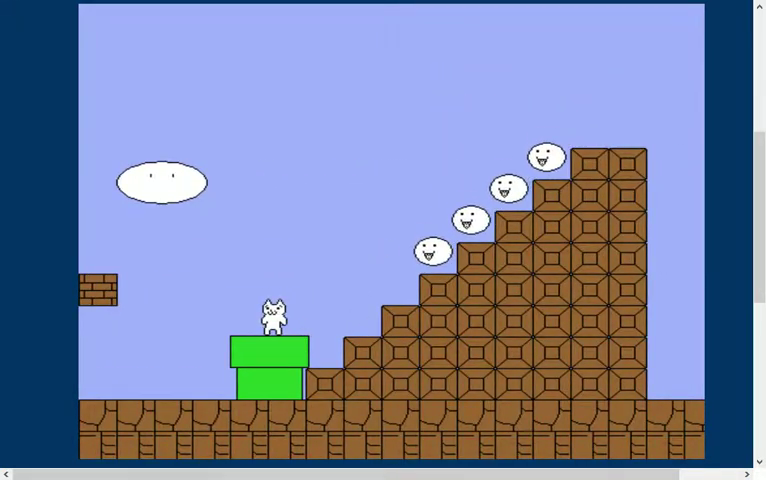
pyautogui.press('Right')
pyautogui.press('Up')
pyautogui.press('Right')
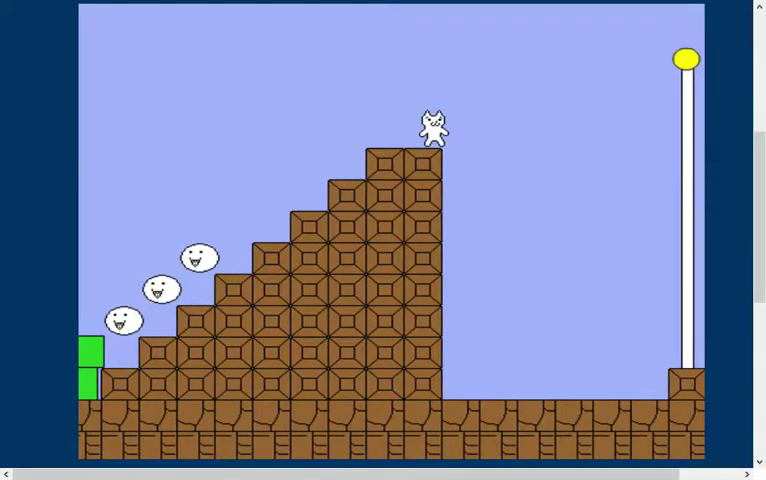
pyautogui.press('Up')
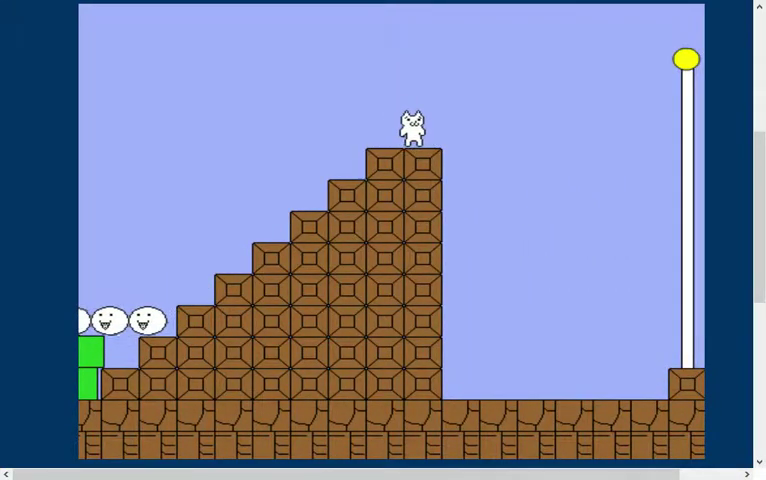
pyautogui.press('Up')
pyautogui.press('Up')
pyautogui.press('Up')
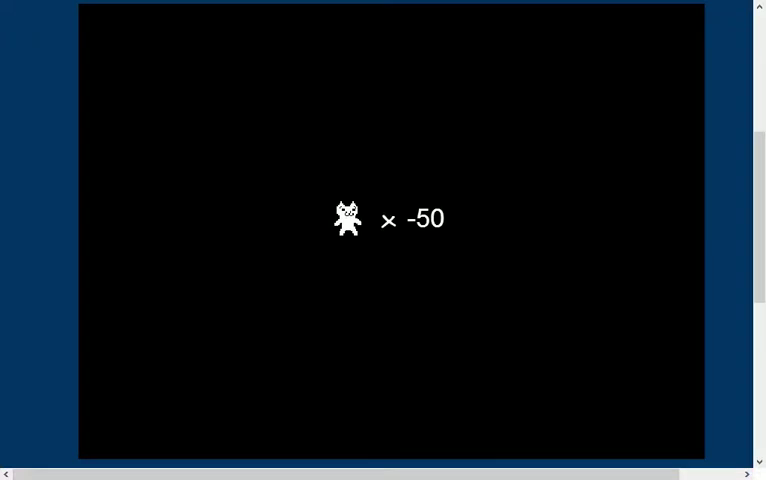
# - Leave the lives screen and run right over the staircase onto the column
pyautogui.press('Right')
pyautogui.press('Up')
pyautogui.press('Right')
pyautogui.press('Up')
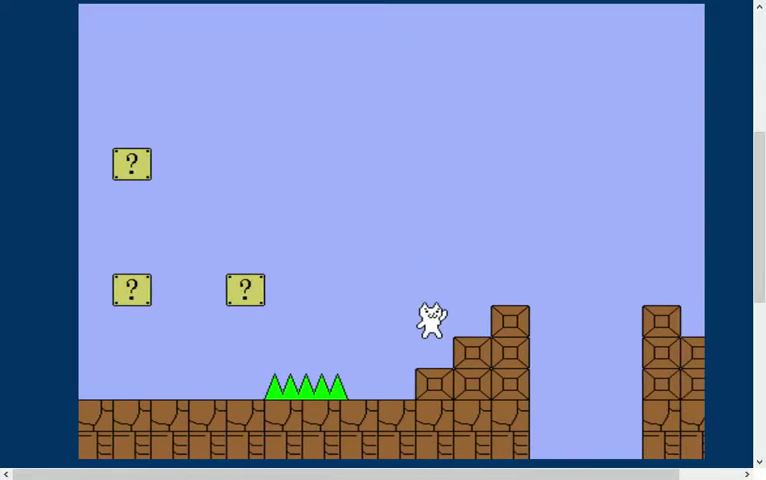
pyautogui.press('Right')
pyautogui.press('Up')
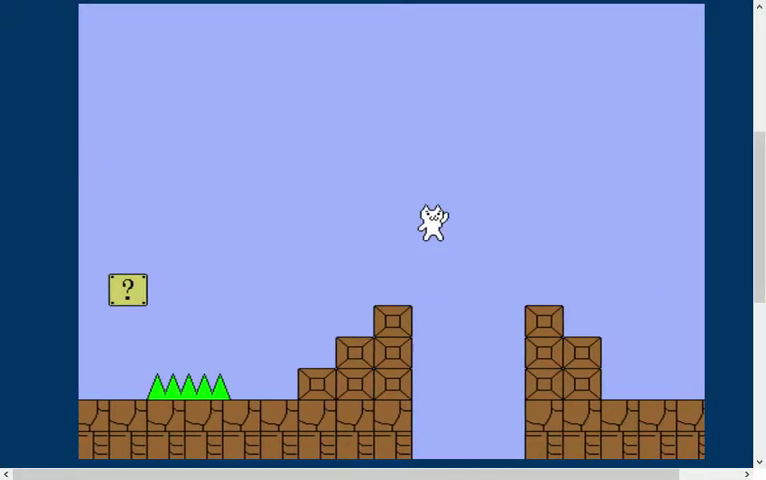
pyautogui.press('Right')
pyautogui.press('Up')
pyautogui.press('Left')
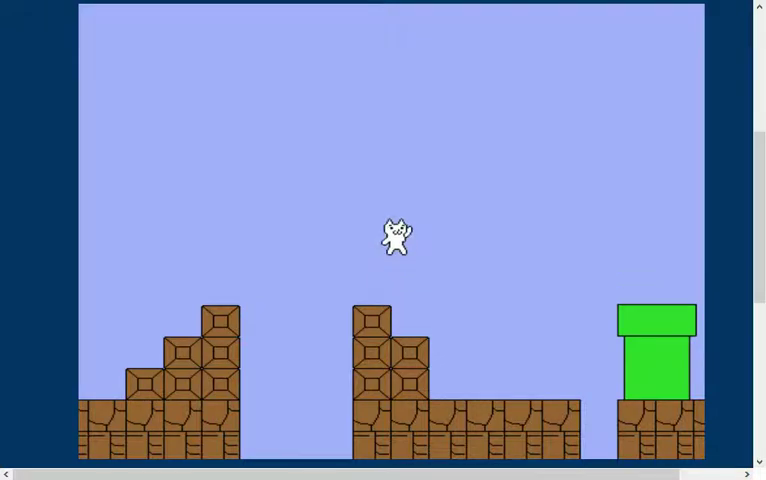
# - Hit the hidden block, land on the brick row and reach the green pipe
pyautogui.press('Up')
pyautogui.press('Up')
pyautogui.press('Left')
pyautogui.press('Right')
pyautogui.press('Up')
pyautogui.press('Right')
pyautogui.press('Up')
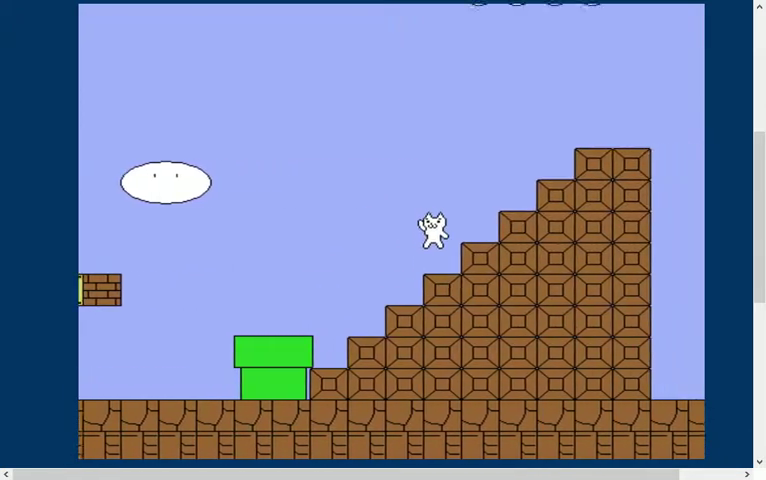
pyautogui.press('Left')
pyautogui.press('Left')
# - Jump from the pipe up to the staircase top and toward the flagpole
pyautogui.press('Up')
pyautogui.press('Right')
pyautogui.press('Up')
pyautogui.press('Right')
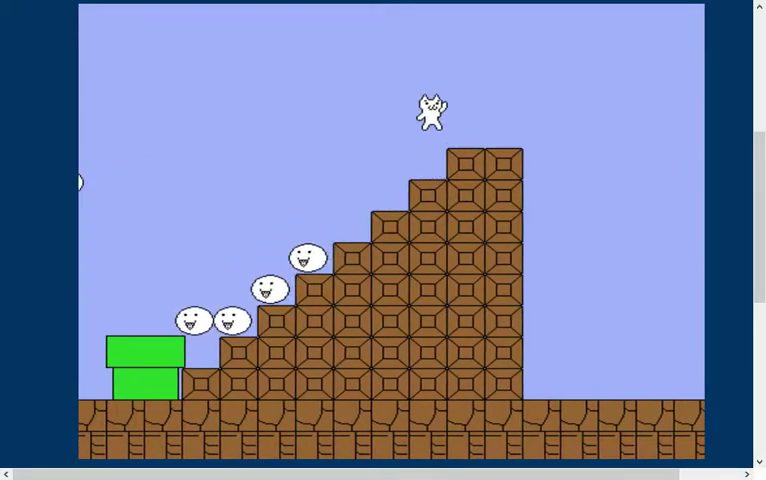
pyautogui.press('Right')
pyautogui.press('Up')
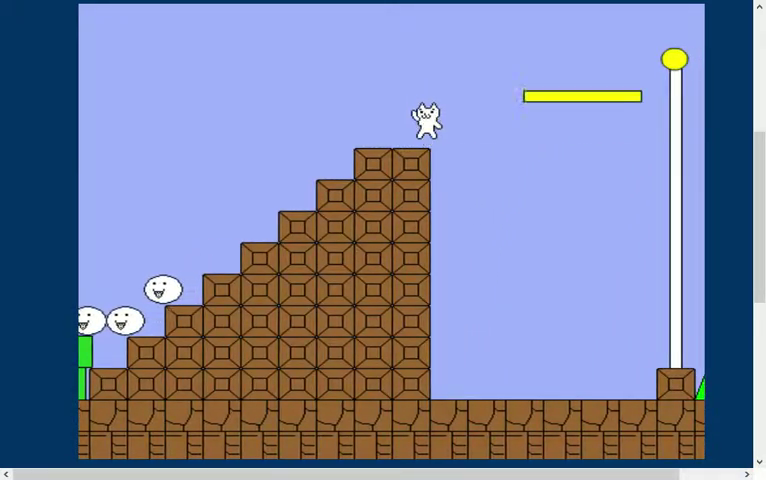
pyautogui.press('Right')
pyautogui.press('Up')
pyautogui.press('Up')
# - Leap past the flagpole, walk back onto the green spikes and jump onto the flagpole
pyautogui.press('Right')
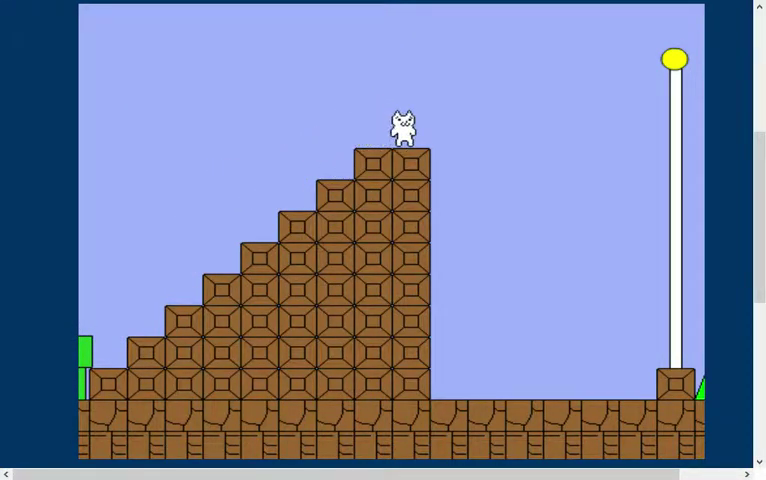
pyautogui.press('Up')
pyautogui.press('Right')
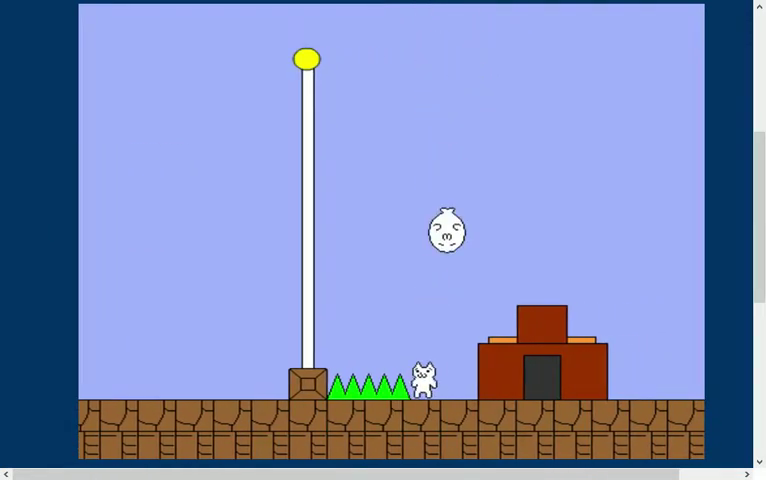
pyautogui.press('Left')
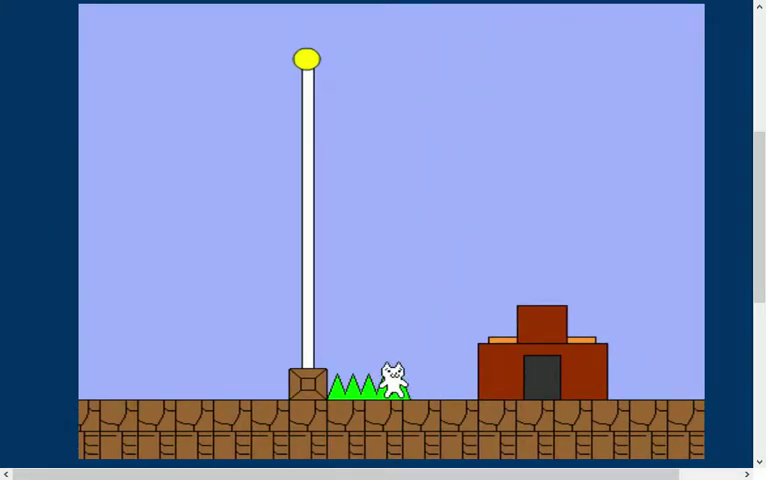
pyautogui.press('Right')
pyautogui.press('Left')
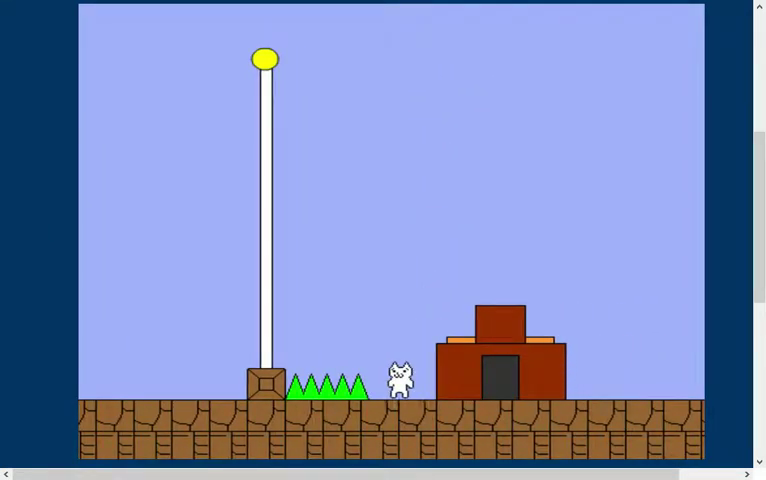
pyautogui.press('Left')
pyautogui.press('Up')
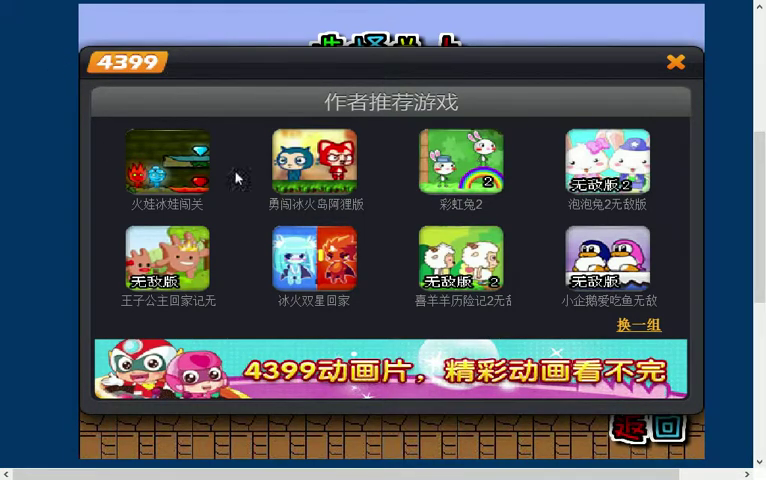
# - Dismiss the level-complete screen, close the 4399 popup and go to 选择关卡 level select
pyautogui.click(676, 433)
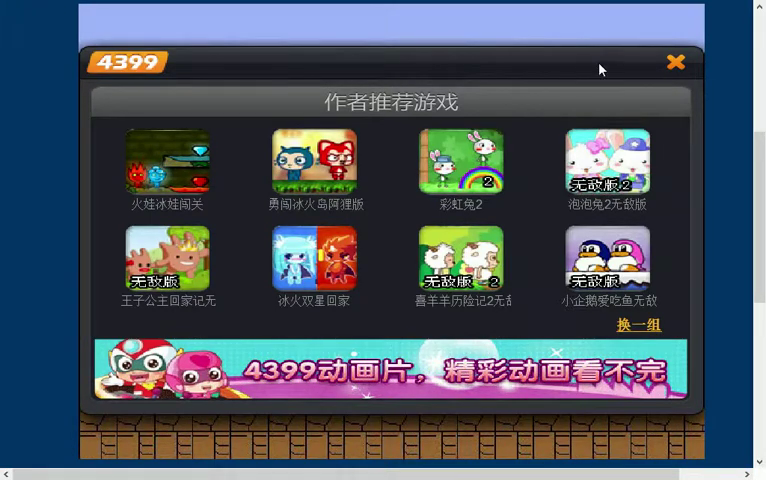
pyautogui.click(678, 66)
pyautogui.click(357, 272)
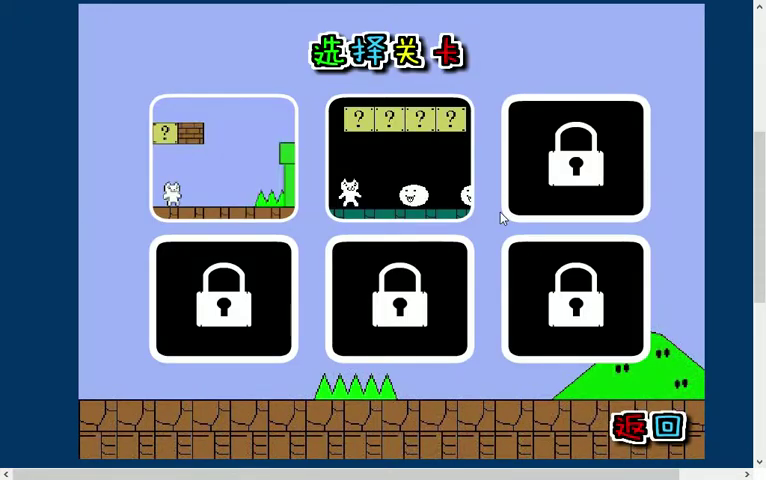
# - Start level 2 and walk right past the house onto the small green pipe
pyautogui.click(431, 167)
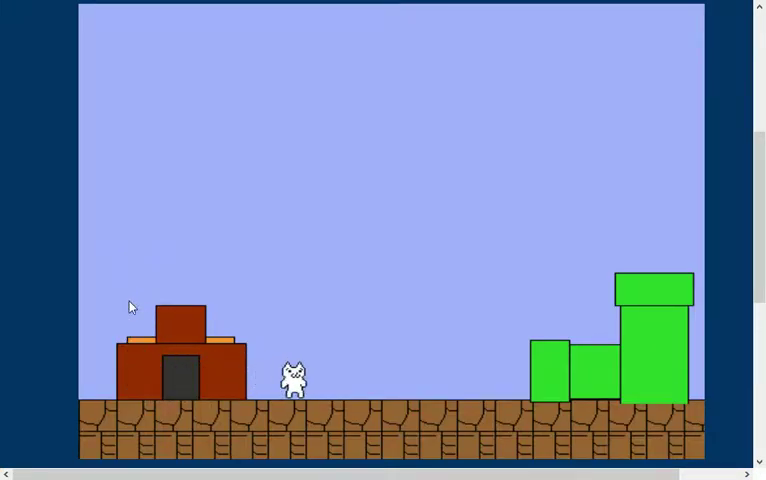
pyautogui.press('Right')
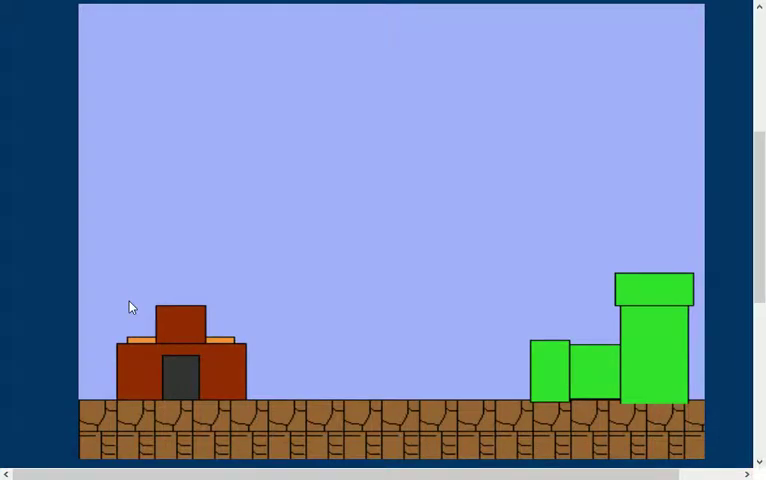
pyautogui.press('Right')
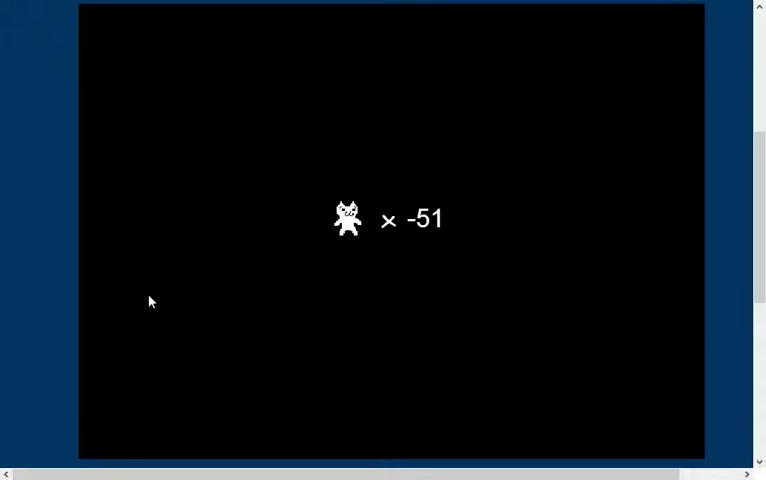
pyautogui.press('Right')
pyautogui.press('Up')
pyautogui.press('Right')
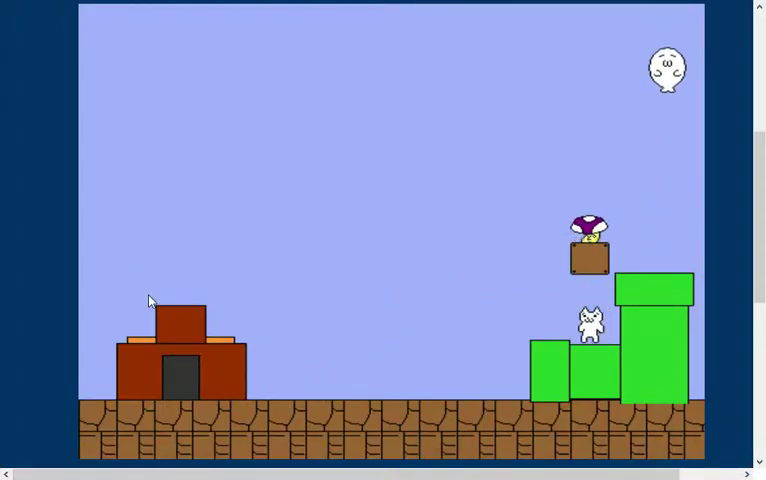
# - Bump a hidden coin block from the small pipe and land on the right brown block
pyautogui.press('Up')
pyautogui.press('Left')
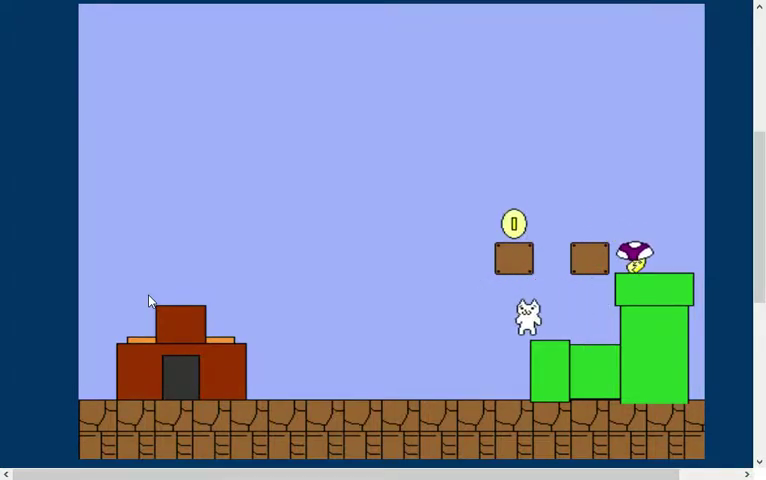
pyautogui.press('Right')
pyautogui.press('Up')
pyautogui.press('Right')
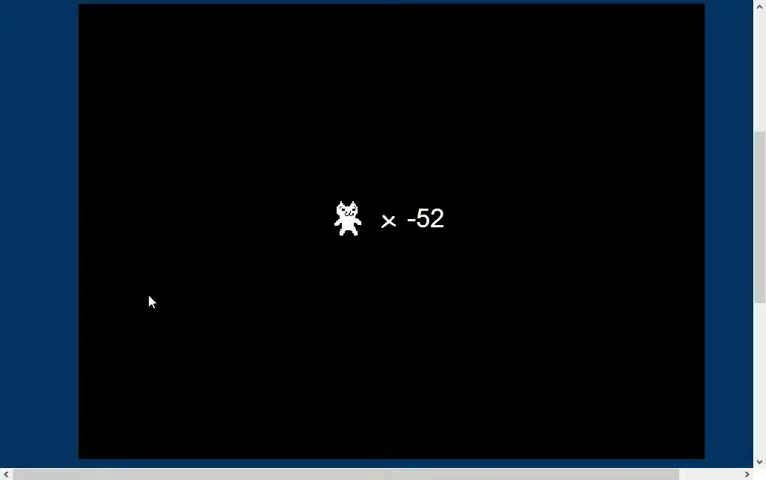
# - Jump into another hidden block and off the short pipe, losing a life (× -53)
pyautogui.press('Right')
pyautogui.press('Up')
pyautogui.press('Up')
pyautogui.press('Left')
pyautogui.press('Up')
pyautogui.press('Right')
pyautogui.press('Up')
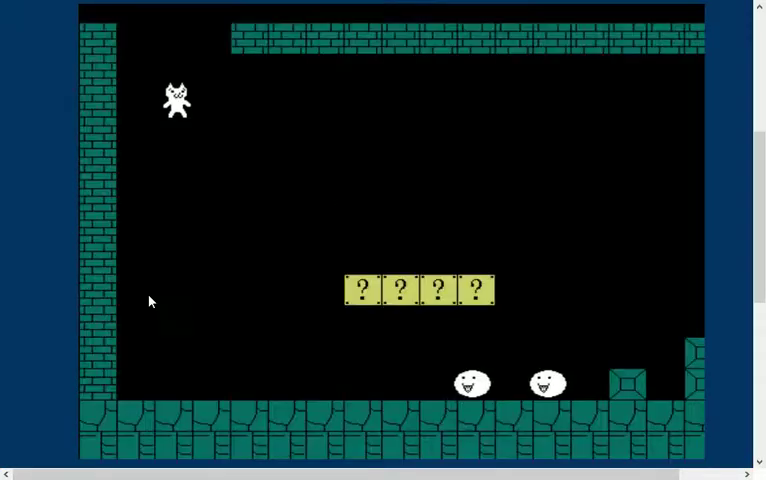
# - Run right past the pit, hop across the ? blocks and jump onto the pillars
pyautogui.press('Right')
pyautogui.press('Up')
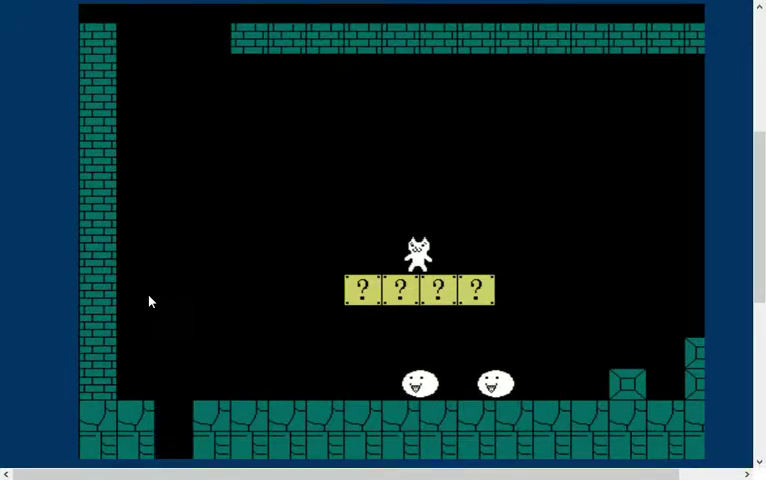
pyautogui.press('Left')
pyautogui.press('Right')
pyautogui.press('Up')
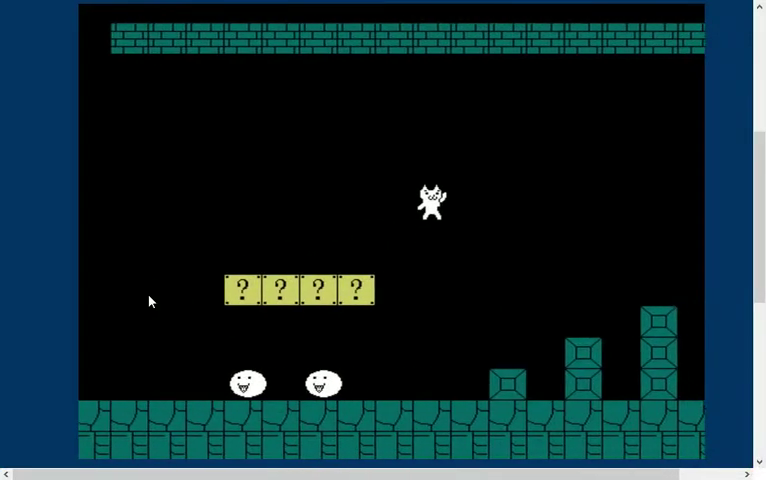
pyautogui.press('Up')
pyautogui.press('Right')
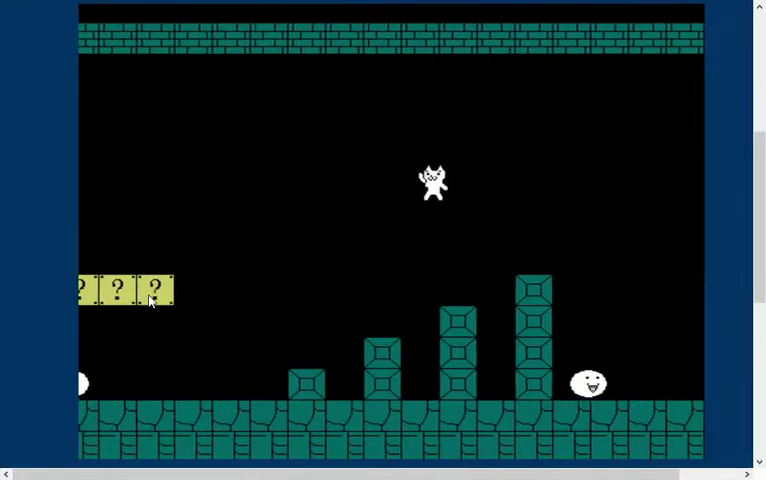
pyautogui.press('Up')
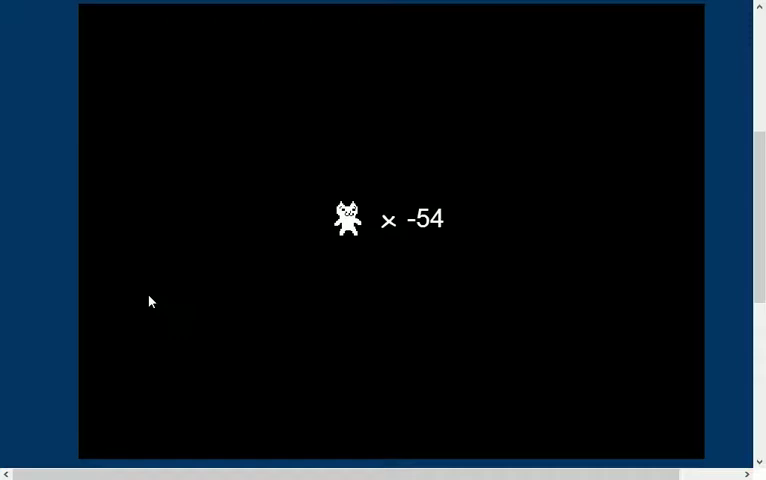
# - After dropping back in, run across the ? blocks and jump into a hidden block
pyautogui.press('Right')
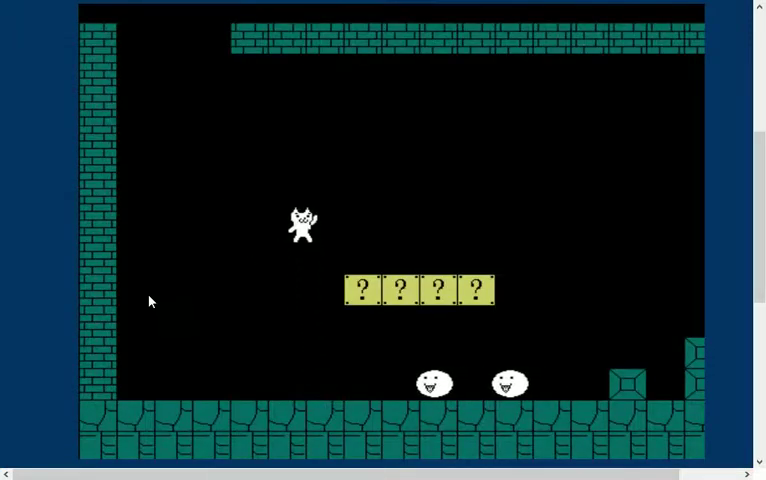
pyautogui.press('Right')
pyautogui.press('Up')
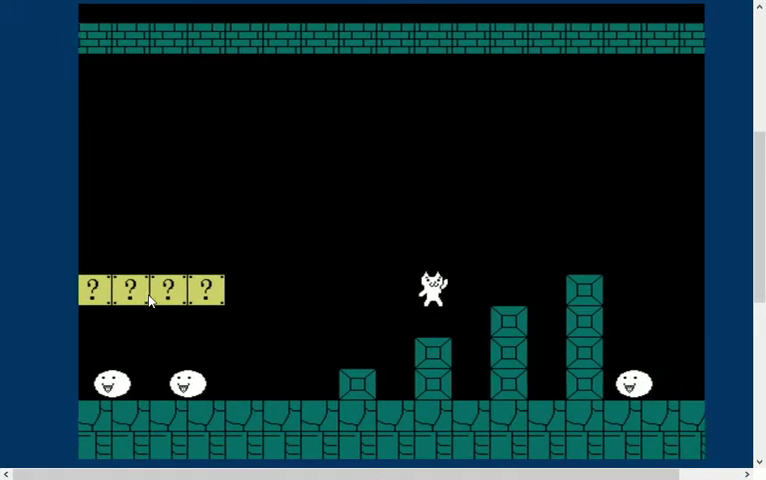
pyautogui.press('Right')
pyautogui.press('Up')
pyautogui.press('Up')
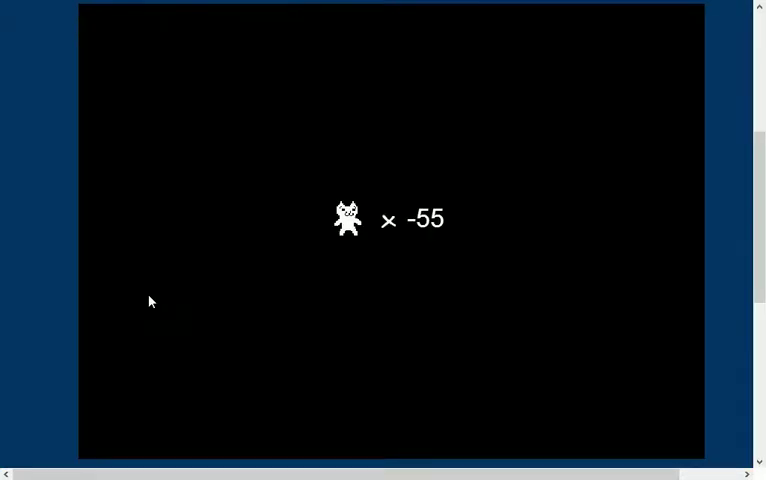
# - Jump beside the ? blocks and keep hopping right over the underground pillars
pyautogui.press('Right')
pyautogui.press('Up')
pyautogui.press('Up')
pyautogui.press('Right')
pyautogui.press('Right')
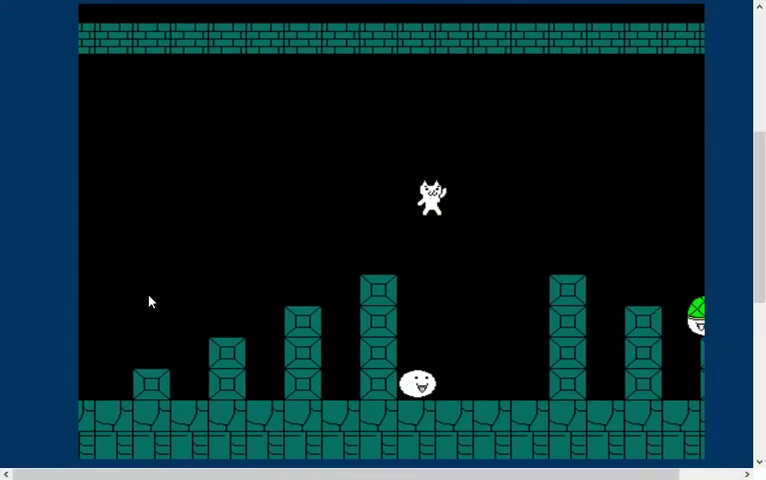
pyautogui.press('Up')
pyautogui.press('Right')
pyautogui.press('Up')
# - Leap the gap and pit toward the pipe, then restart and jump into the first block
pyautogui.press('Right')
pyautogui.press('Up')
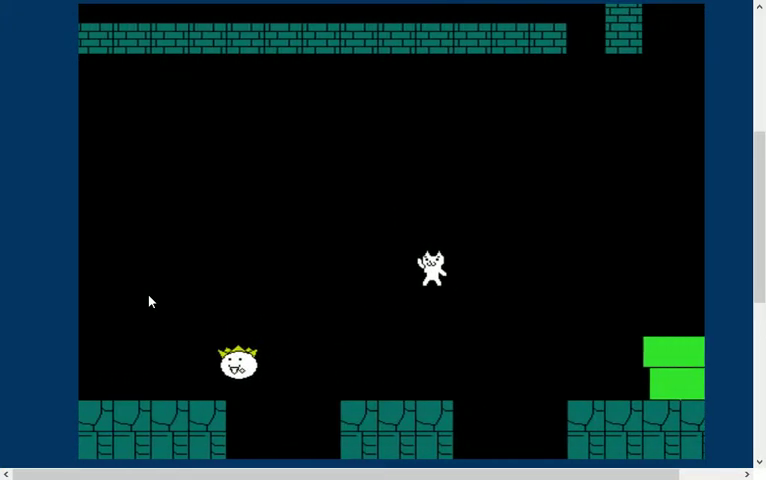
pyautogui.press('Right')
pyautogui.press('Up')
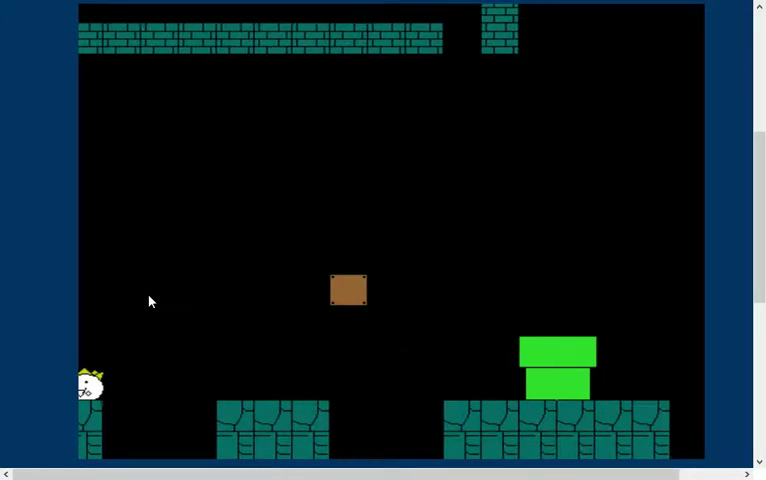
pyautogui.press('Left')
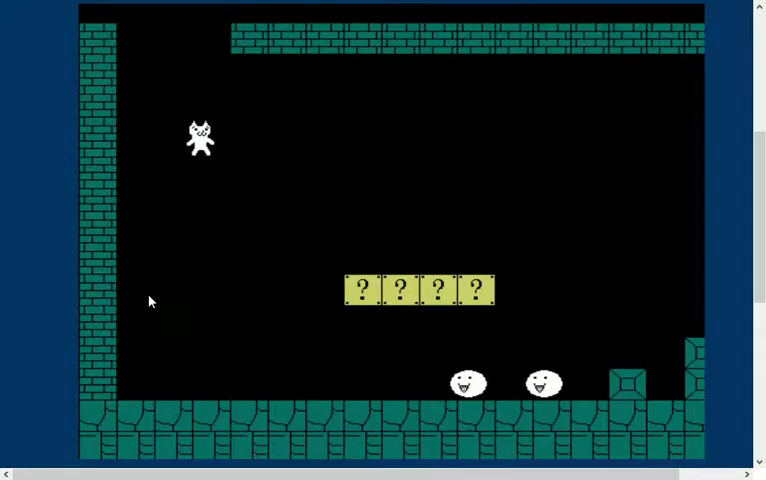
pyautogui.press('Right')
pyautogui.press('Up')
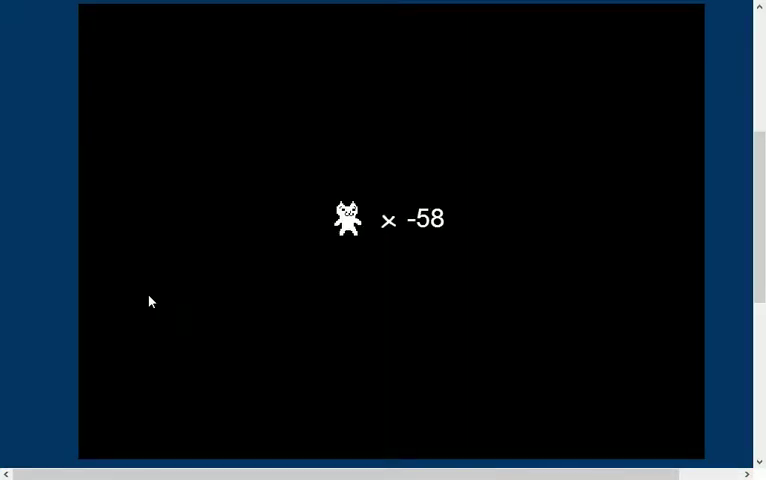
# - Cross the ? blocks and pillars onto the green pipe, then step back left along the platform
pyautogui.press('Right')
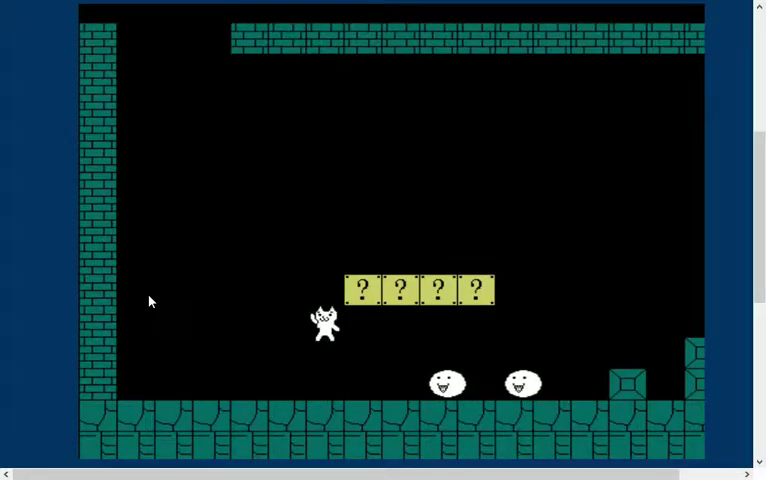
pyautogui.press('Up')
pyautogui.press('Up')
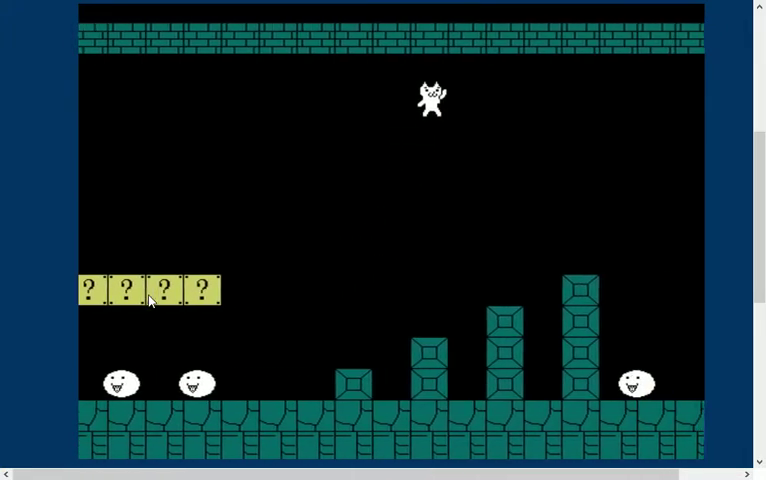
pyautogui.press('Up')
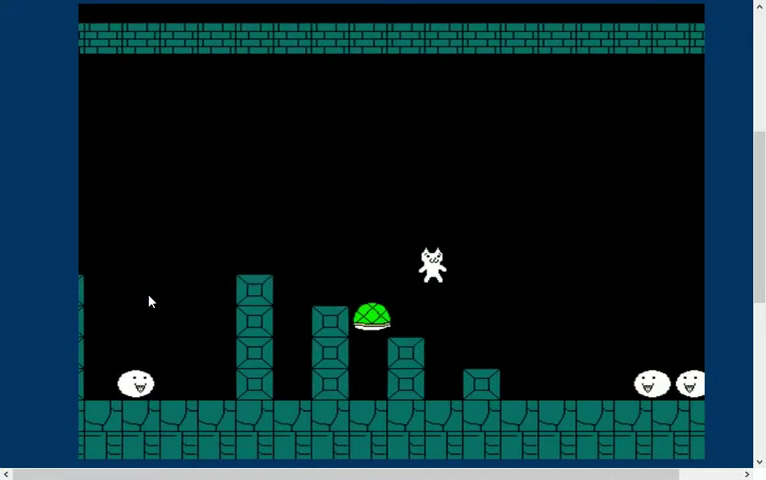
pyautogui.press('Up')
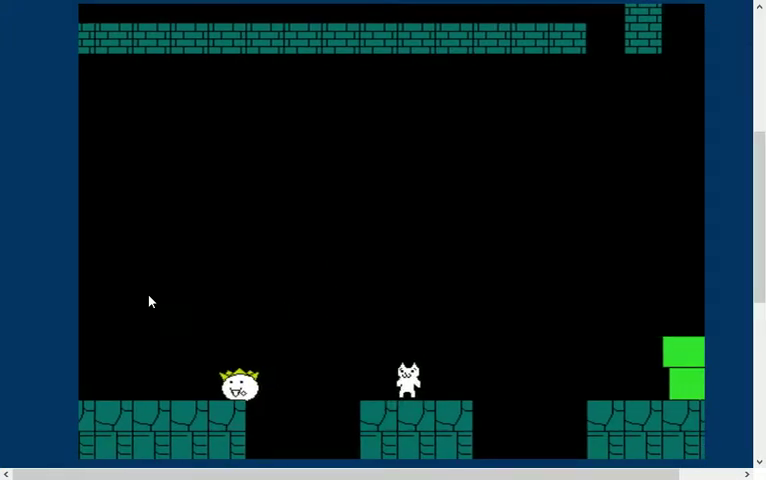
pyautogui.press('Up')
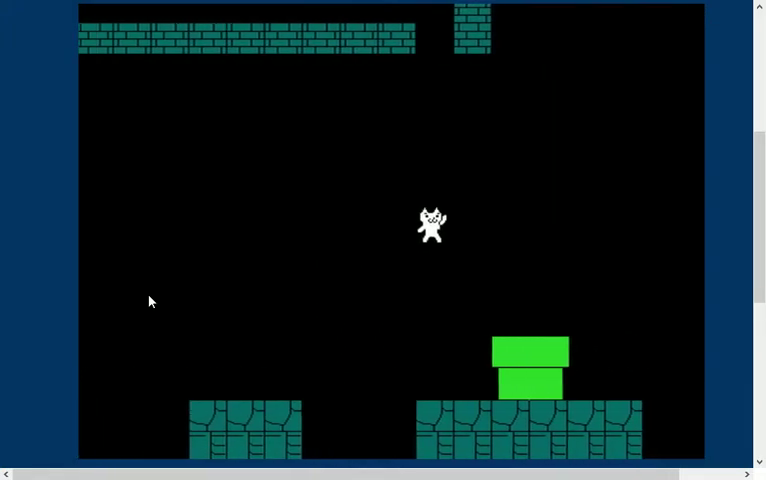
pyautogui.press('Left')
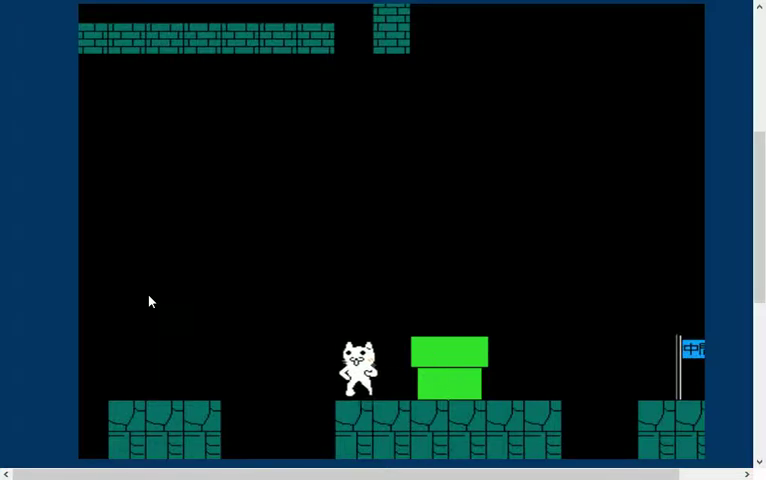
pyautogui.press('Left')
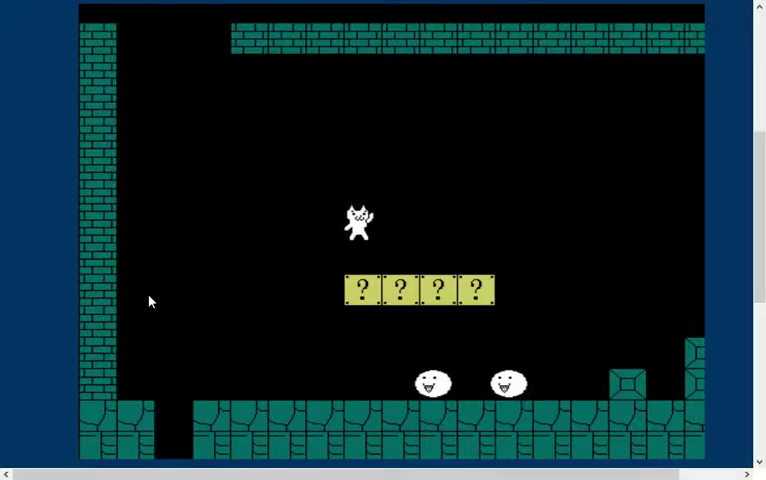
# - Jump above the ? blocks and between pillars, then jump right again after respawning
pyautogui.press('Up')
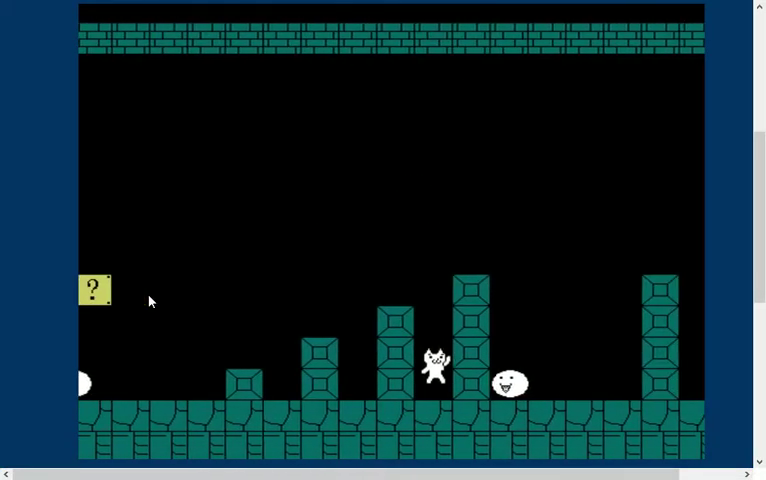
pyautogui.press('Up')
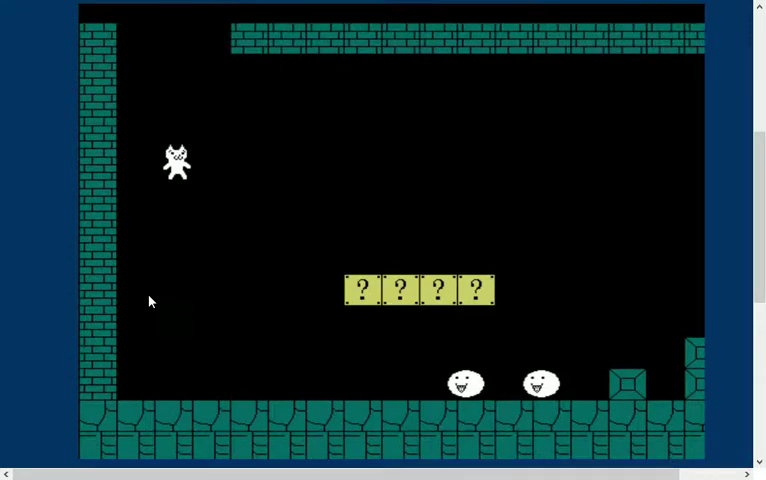
pyautogui.press('Right')
pyautogui.press('Up')
pyautogui.press('Up')
pyautogui.press('Up')
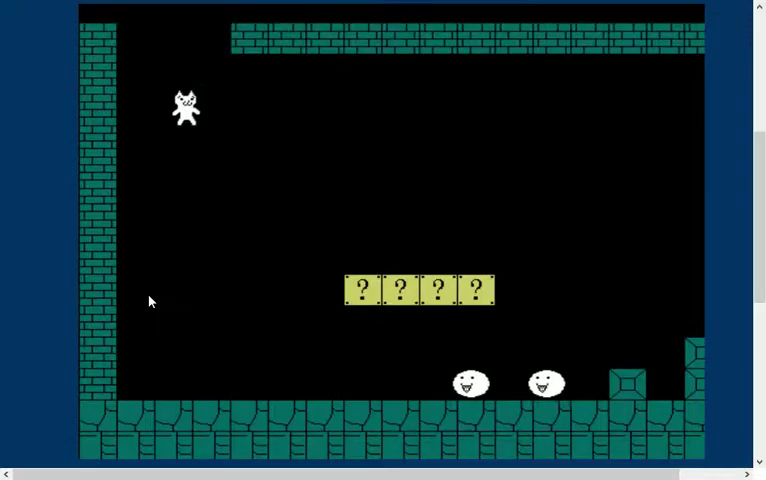
# - Hop along the ? blocks and pillars to the green pipe, then retreat from the giant cat
pyautogui.press('Right')
pyautogui.press('Up')
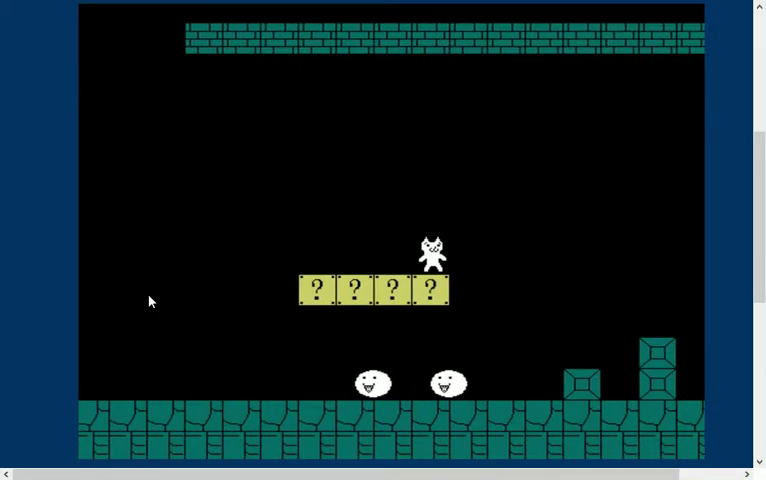
pyautogui.press('Up')
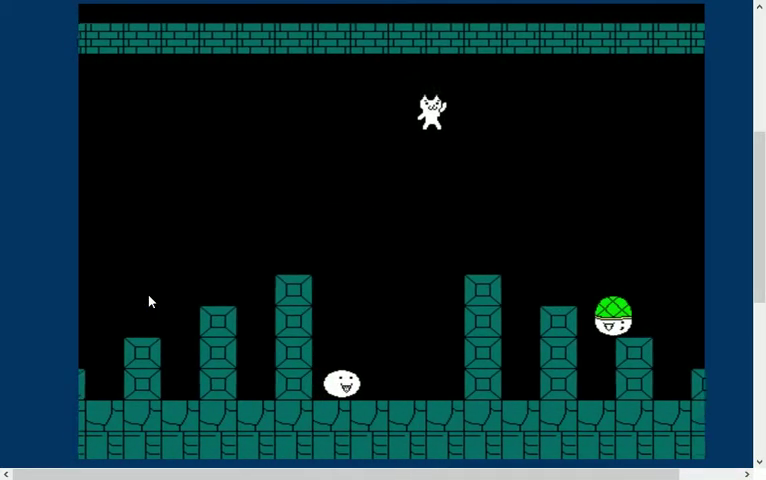
pyautogui.press('Up')
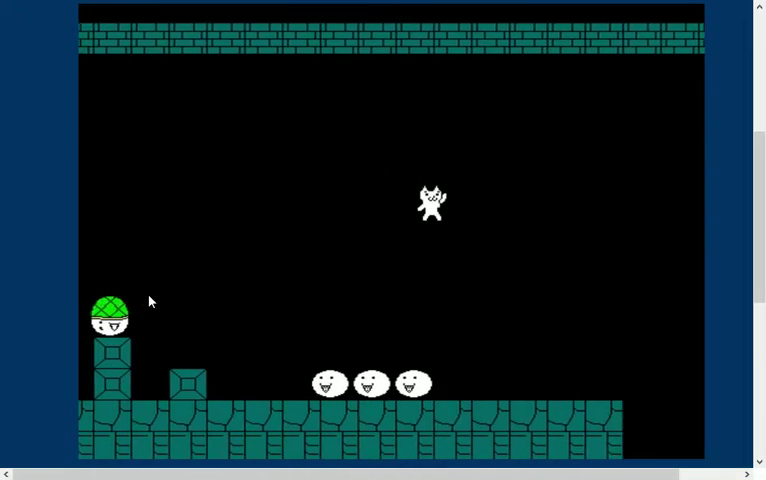
pyautogui.press('Up')
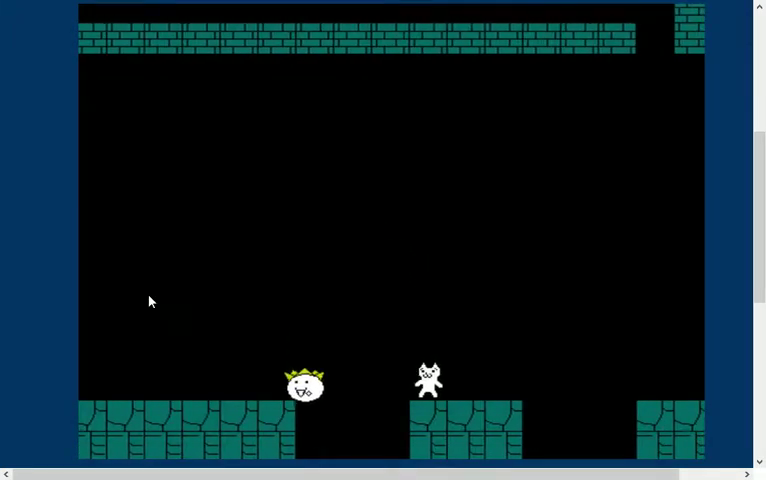
pyautogui.press('Up')
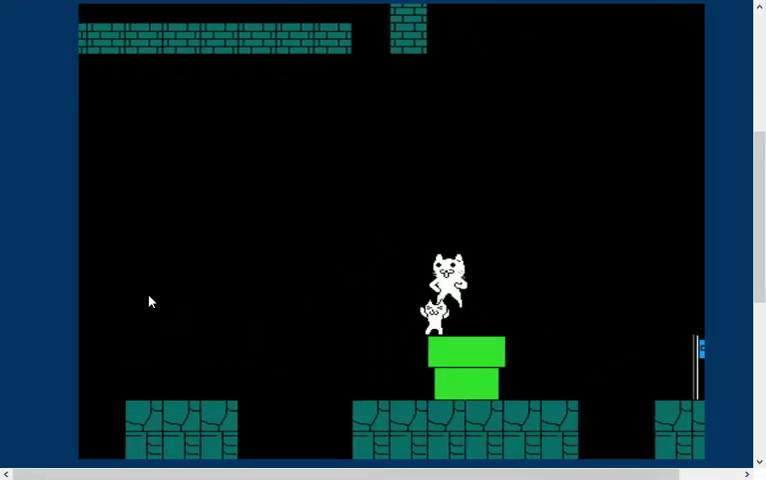
pyautogui.press('Up')
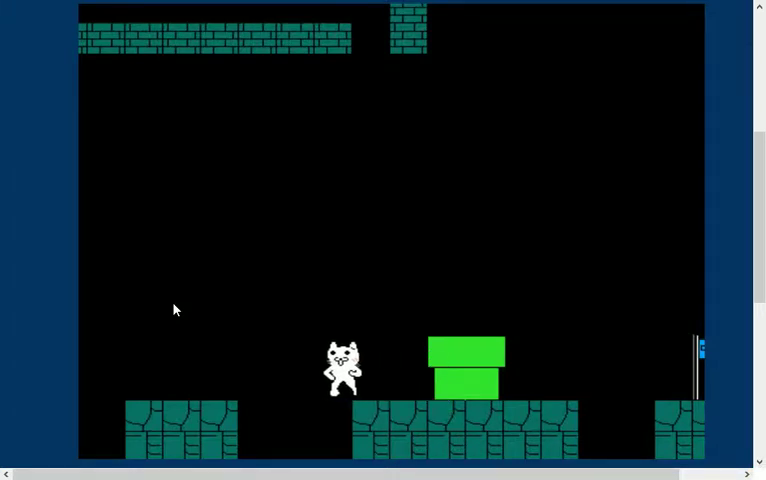
pyautogui.press('Left')
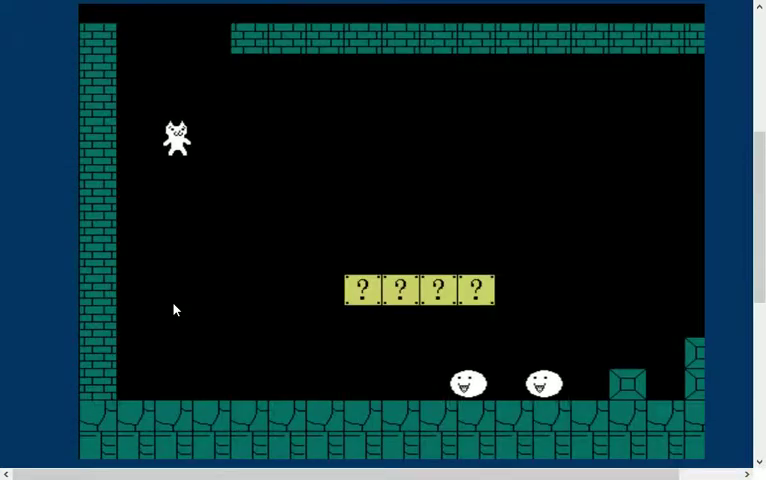
# - Run over the question blocks and pillars onto the green pipe, backing away from the giant cat
pyautogui.press('Right')
pyautogui.press('Up')
pyautogui.press('Up')
pyautogui.press('Right')
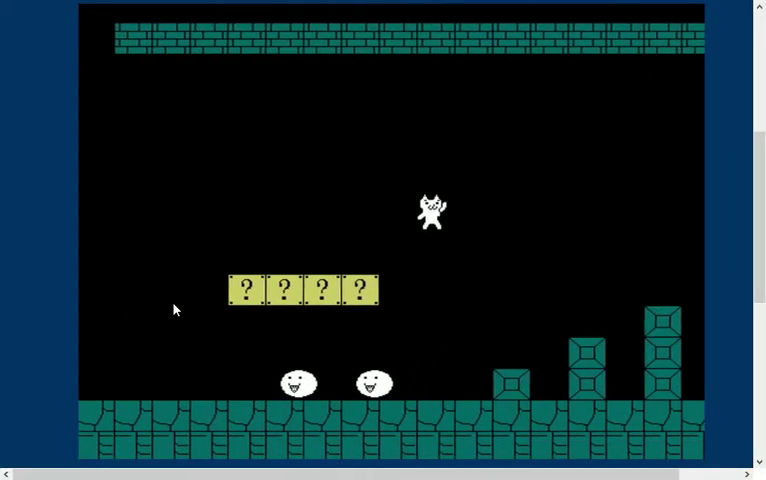
pyautogui.press('Right')
pyautogui.press('Up')
pyautogui.press('Right')
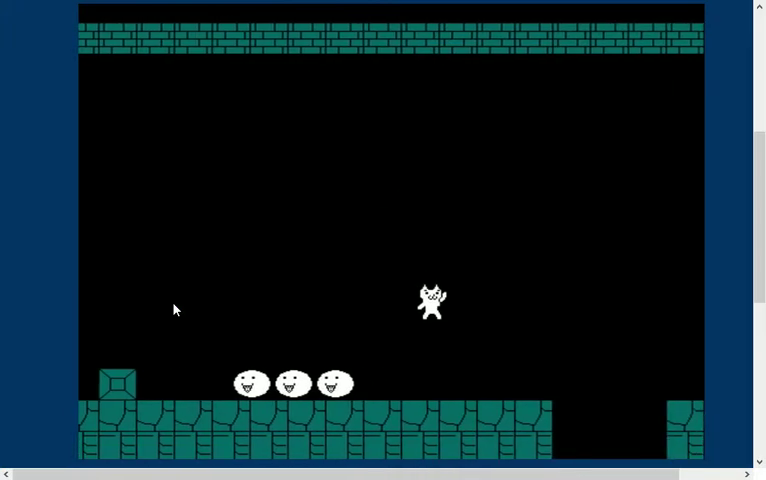
pyautogui.press('Up')
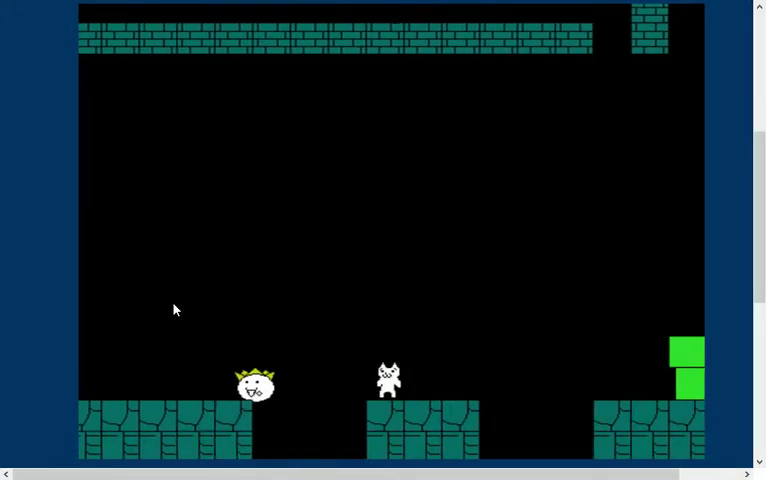
pyautogui.press('Up')
pyautogui.press('Right')
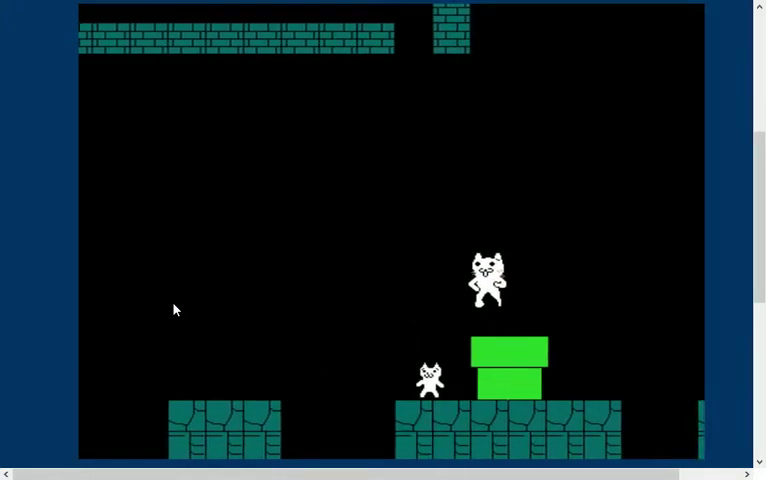
pyautogui.press('Up')
pyautogui.press('Right')
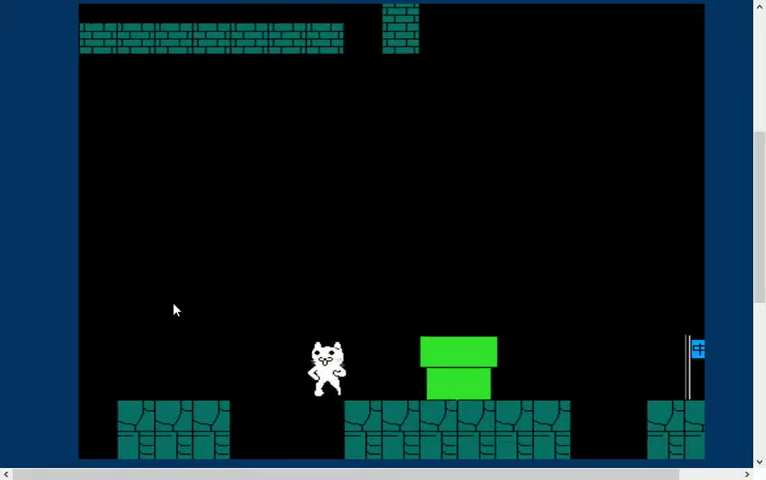
pyautogui.press('Left')
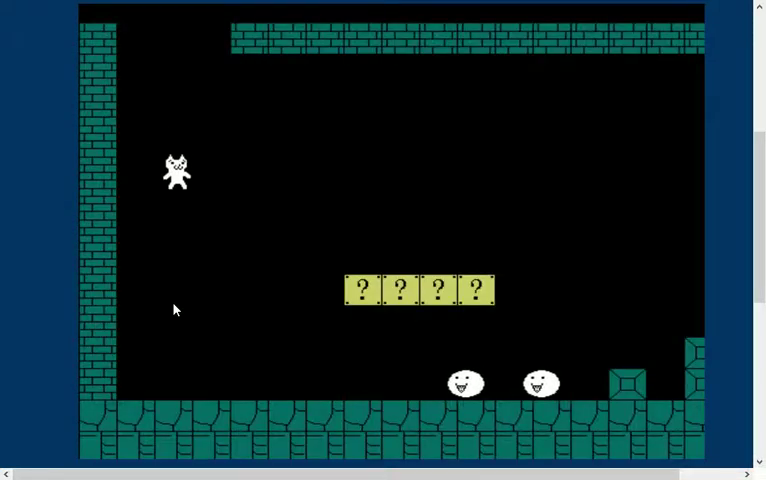
# - After respawning, jump across the question blocks and run past the spiked block
pyautogui.press('Right')
pyautogui.press('Up')
pyautogui.press('Right')
pyautogui.press('Up')
pyautogui.press('Up')
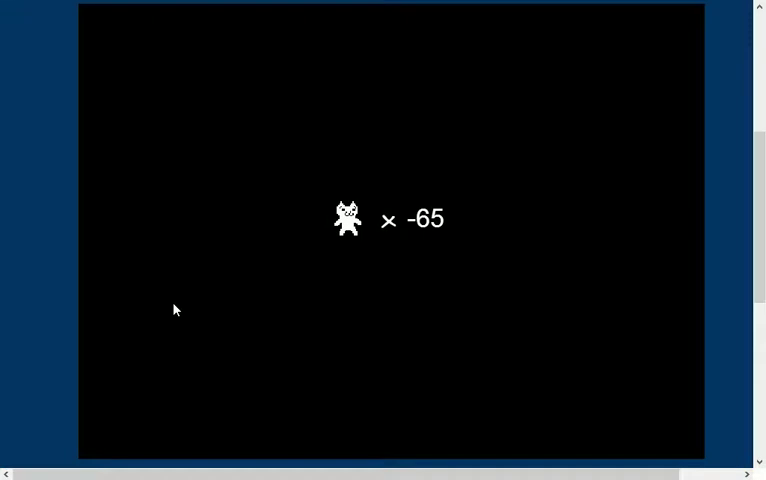
# - Bump the first ? block, grab the mushroom, break the blocks and run toward the pit
pyautogui.press('Right')
pyautogui.press('Up')
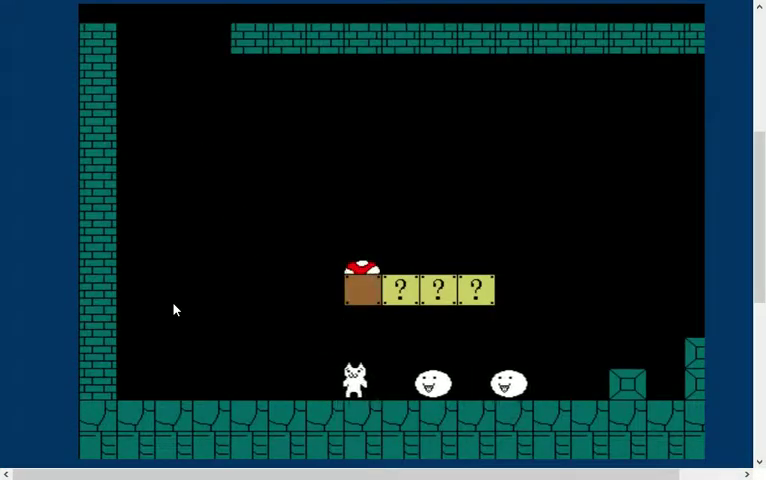
pyautogui.press('Left')
pyautogui.press('Up')
pyautogui.press('Right')
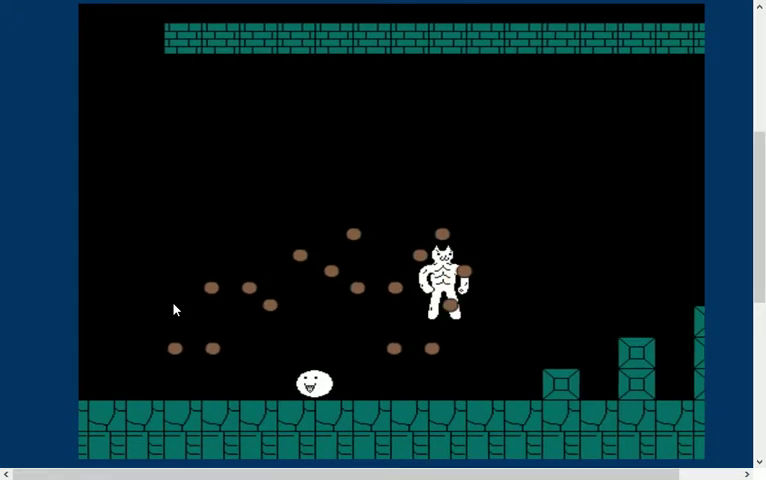
pyautogui.press('Right')
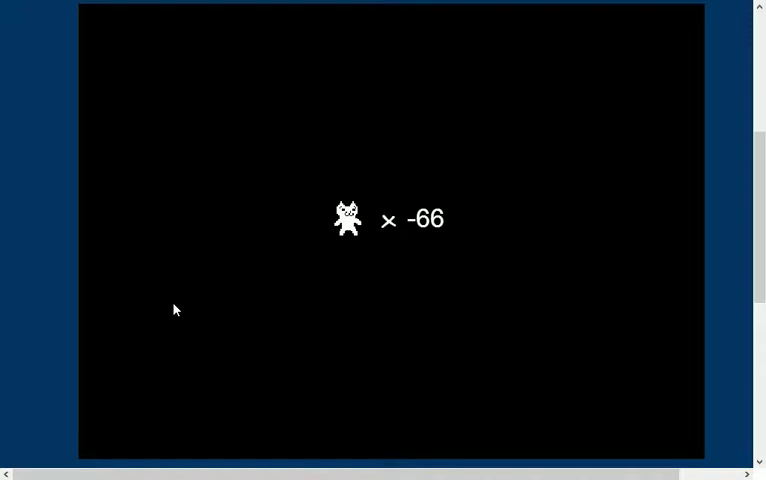
# - After respawning, hit the ? block again, collect the mushroom and break the blocks
pyautogui.press('Right')
pyautogui.press('Up')
pyautogui.press('Up')
pyautogui.press('Right')
pyautogui.press('Up')
pyautogui.press('Left')
pyautogui.press('Right')
# - Respawn and run along the ? blocks, jumping high over the stair columns and enemies
pyautogui.press('Right')
pyautogui.press('Up')
pyautogui.press('Right')
pyautogui.press('Up')
pyautogui.press('Right')
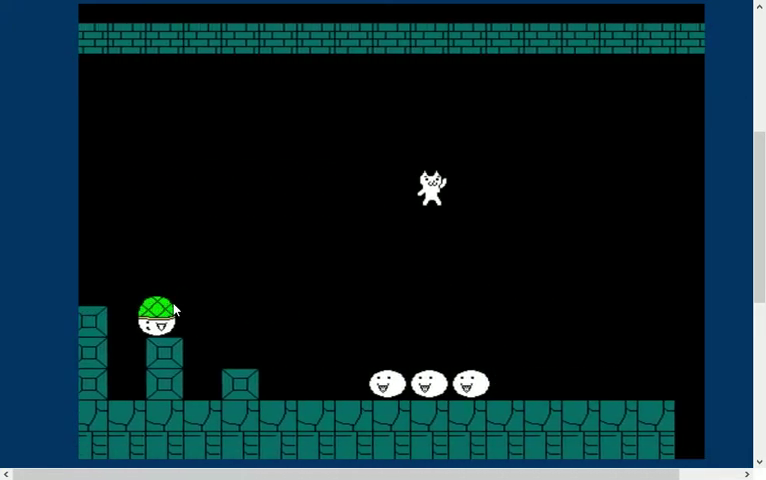
# - Jump the pits via the middle platform toward the green pipe and the large cat
pyautogui.press('Up')
pyautogui.press('Right')
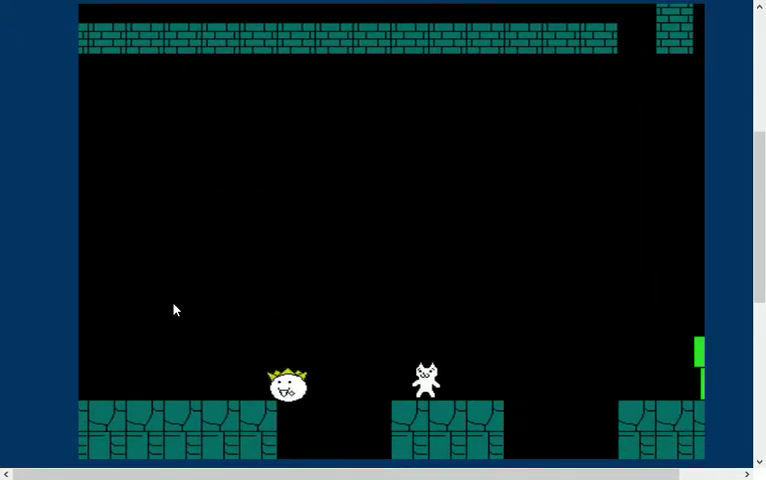
pyautogui.press('Up')
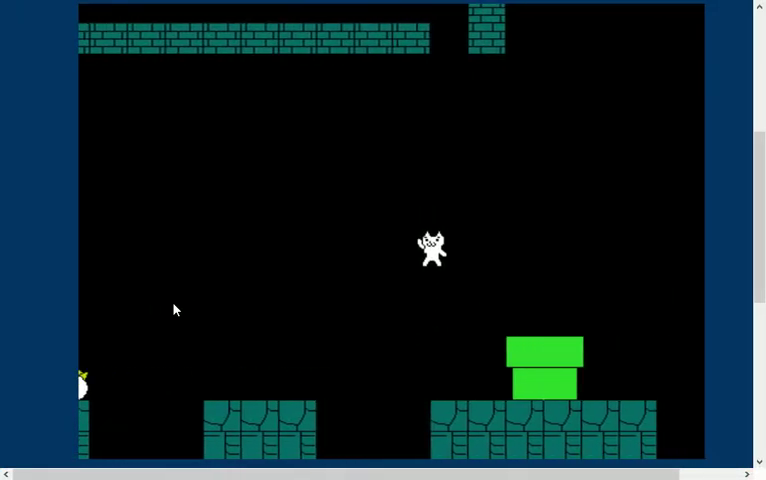
pyautogui.press('Up')
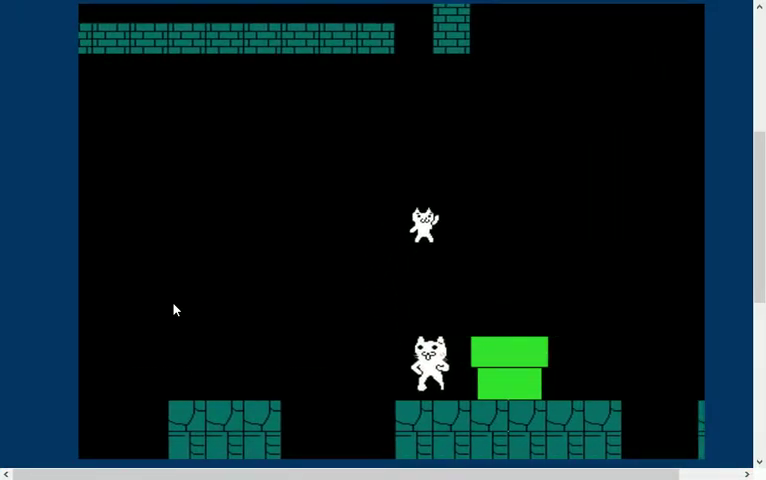
pyautogui.press('Right')
pyautogui.press('Up')
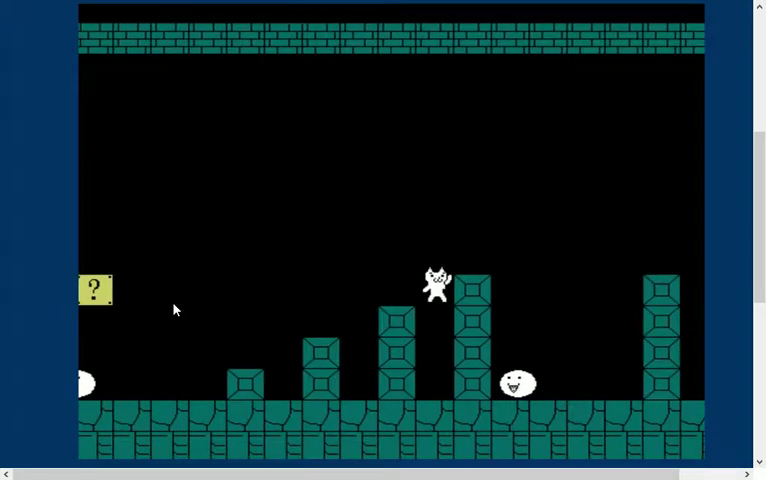
# - Strike the hidden block, then run past the ? blocks, over the pillars and across the gap
pyautogui.press('Left')
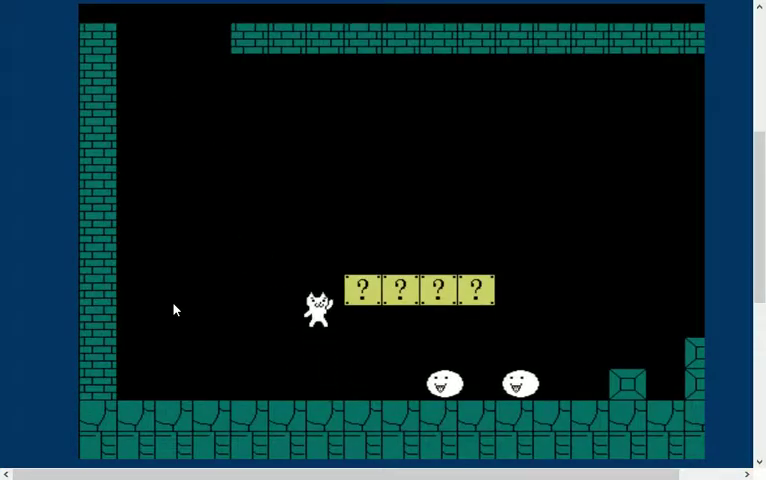
pyautogui.press('Right')
pyautogui.press('Up')
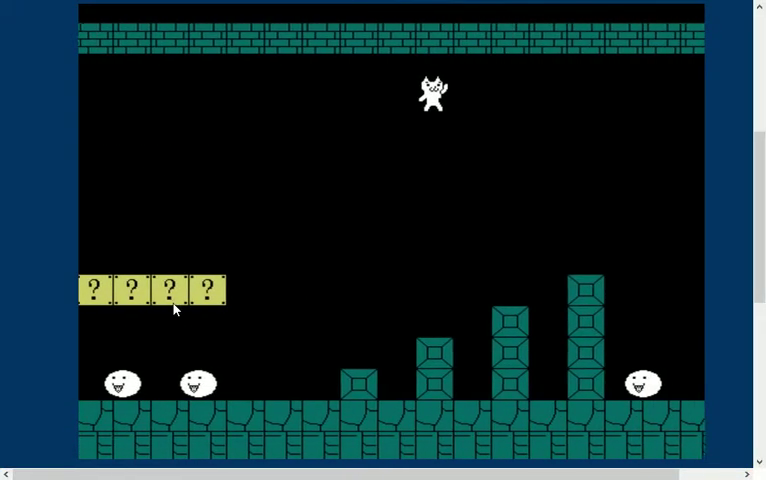
pyautogui.press('Up')
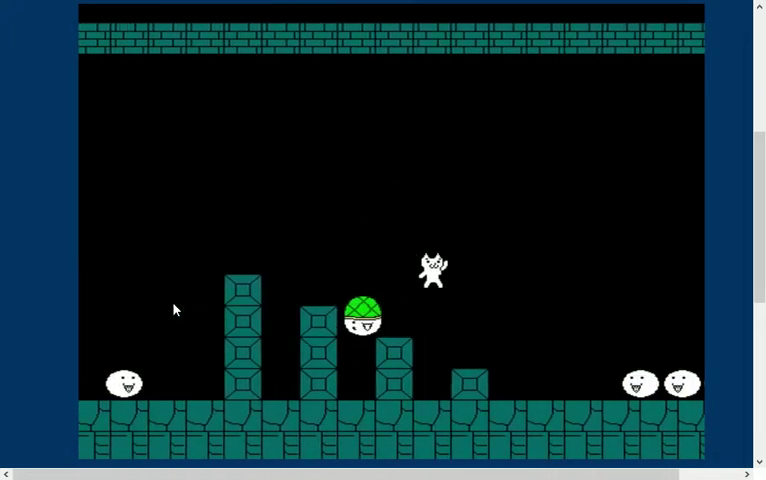
pyautogui.press('Right')
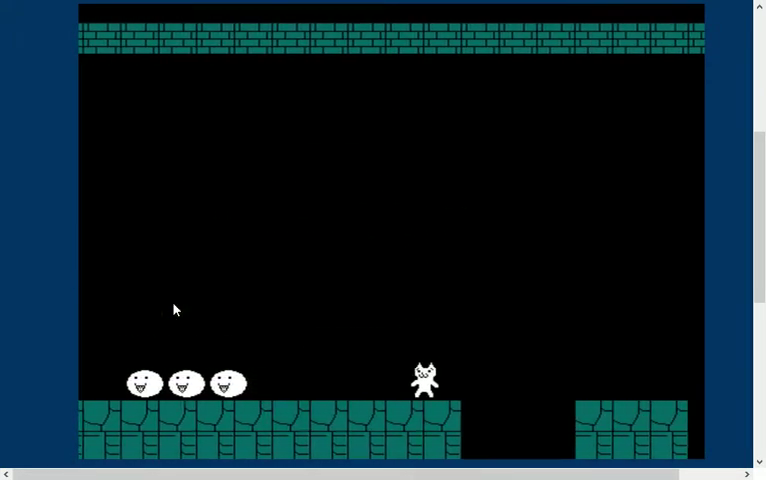
pyautogui.press('Right')
pyautogui.press('Up')
pyautogui.press('Right')
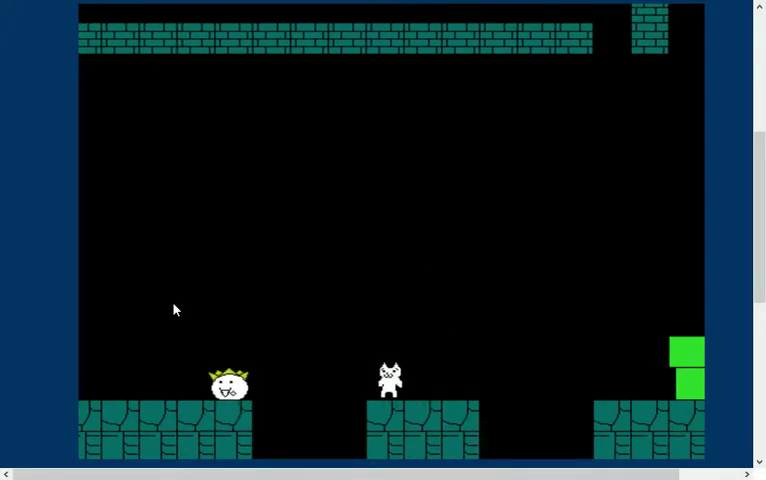
# - Run toward the pipe and jump into the hidden block to release a coin
pyautogui.press('Right')
pyautogui.press('Right')
pyautogui.press('Up')
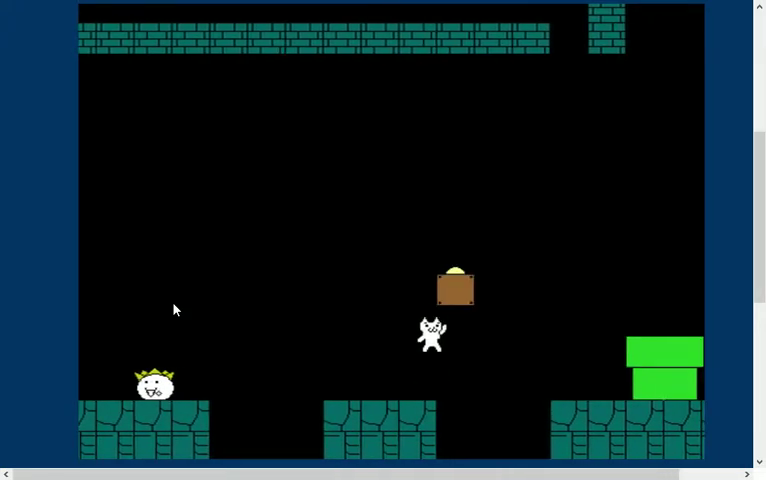
pyautogui.press('Right')
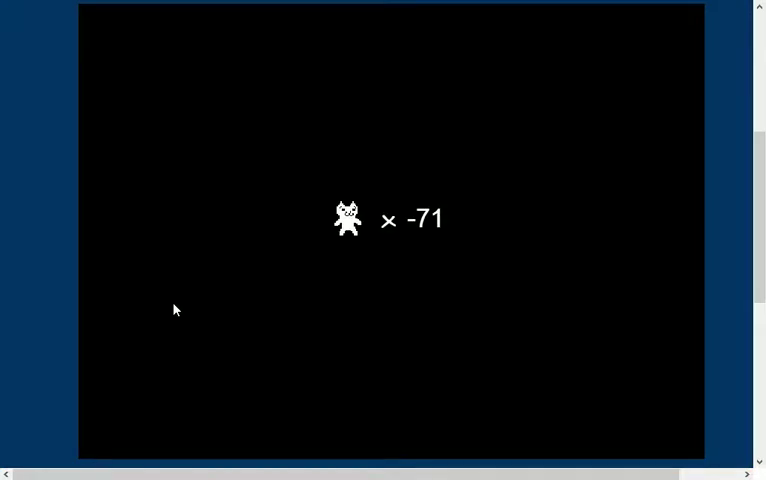
# - After respawning, bounce off the question blocks and jump high over the stair columns
pyautogui.press('Right')
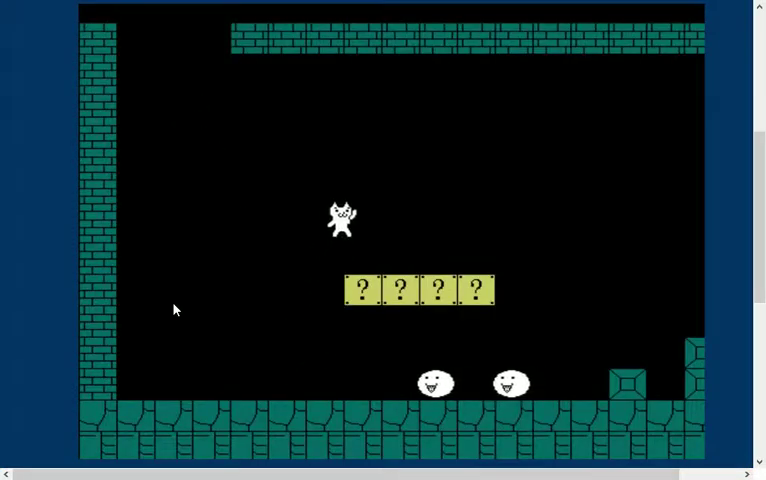
pyautogui.press('Right')
pyautogui.press('Up')
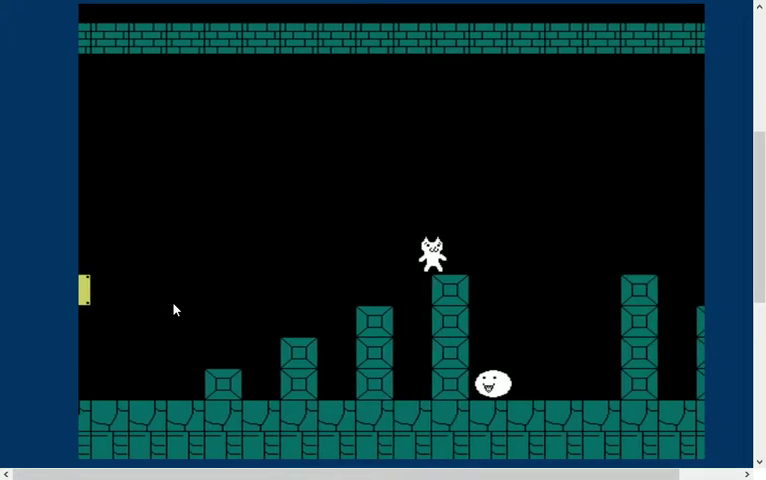
pyautogui.press('Right')
pyautogui.press('Up')
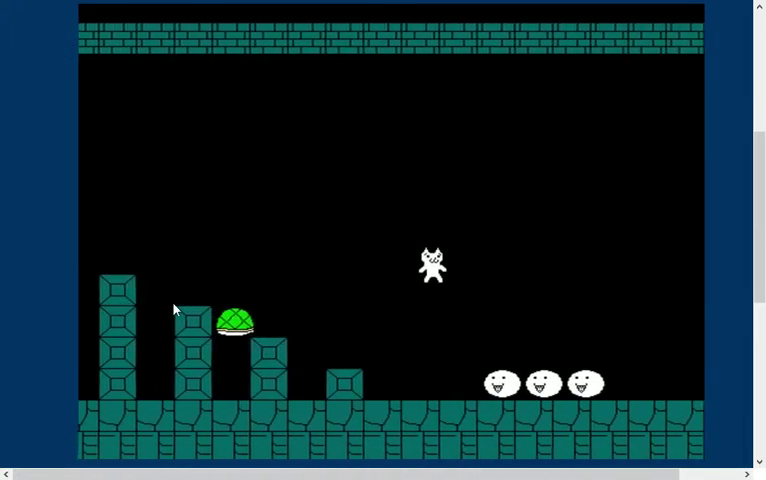
# - Jump the gap and cross the platforms past the pipe as the brown bricks drop
pyautogui.press('Right')
pyautogui.press('Up')
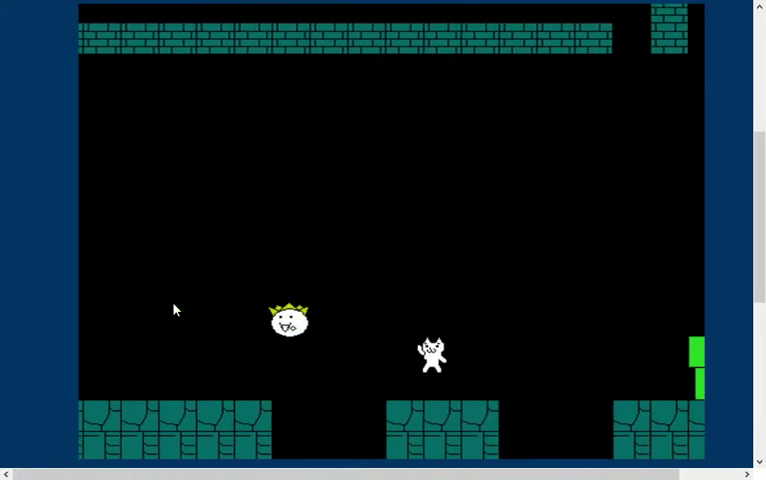
pyautogui.press('Left')
pyautogui.press('Right')
pyautogui.press('Up')
pyautogui.press('Right')
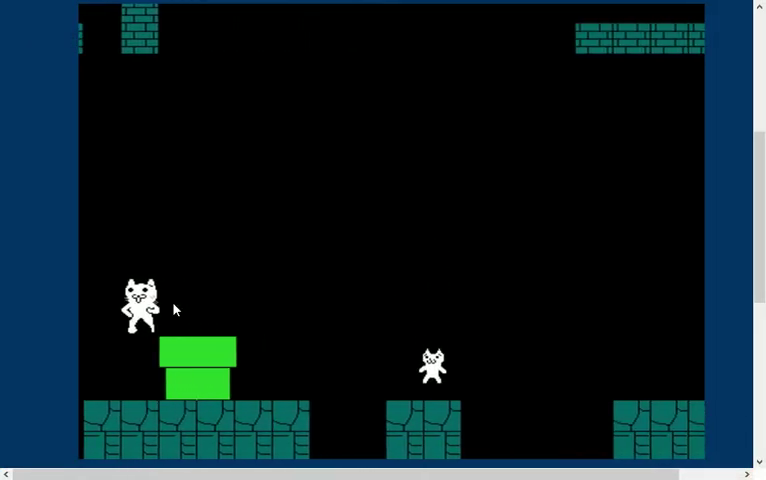
pyautogui.press('Up')
pyautogui.press('Right')
pyautogui.press('Up')
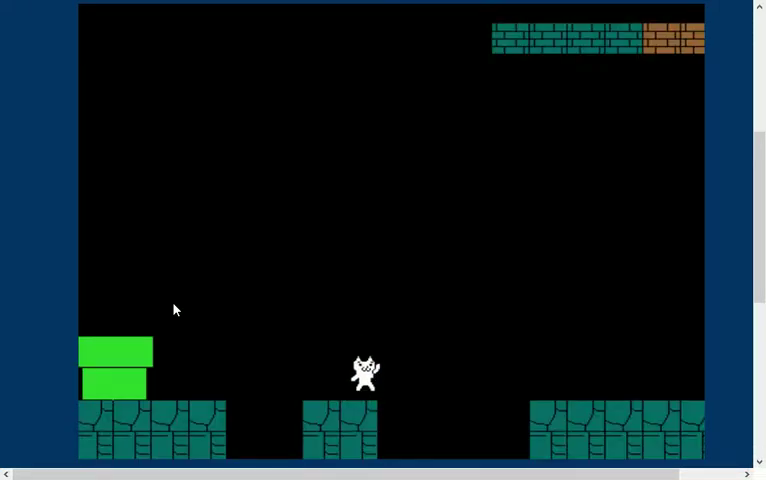
# - Climb the stairs by the crowned enemy, knock a star from the third ? block, then cross the floor gaps
pyautogui.press('Right')
pyautogui.press('Up')
pyautogui.press('Right')
pyautogui.press('Up')
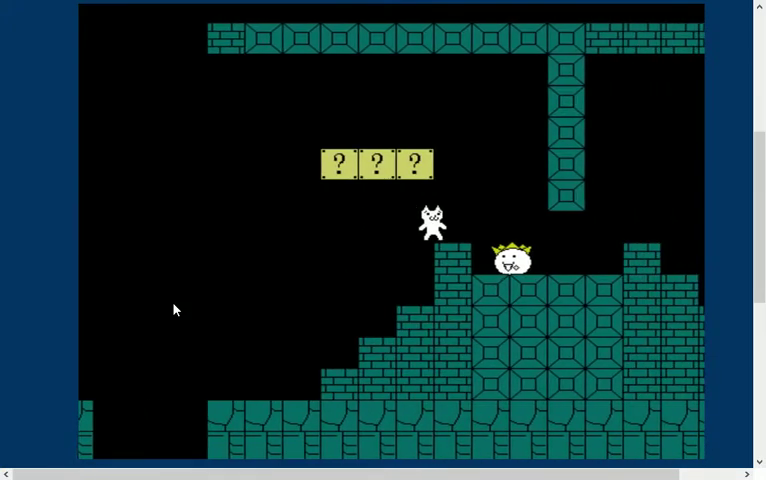
pyautogui.press('Up')
pyautogui.press('Right')
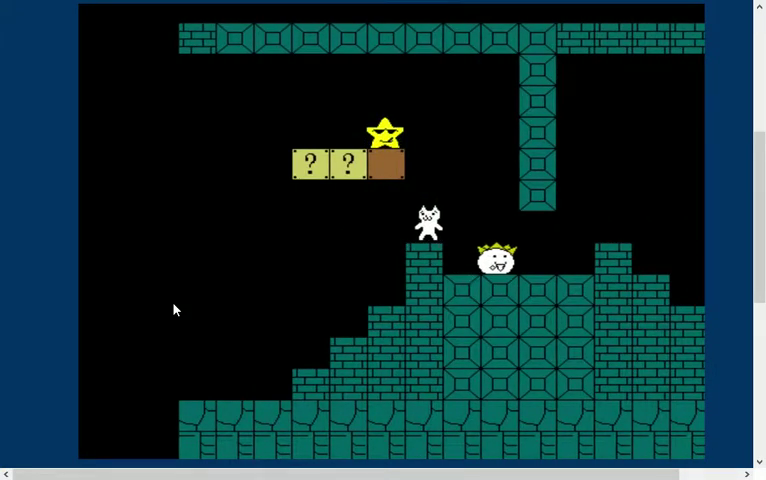
pyautogui.press('Up')
pyautogui.press('Up')
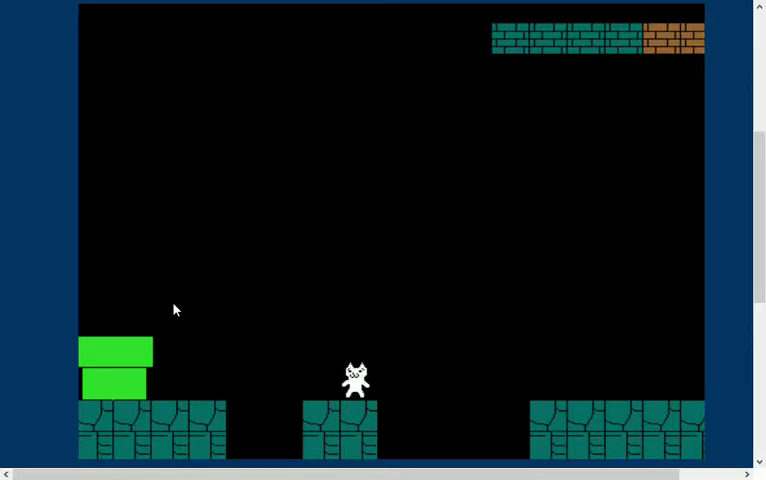
pyautogui.press('Right')
pyautogui.press('Up')
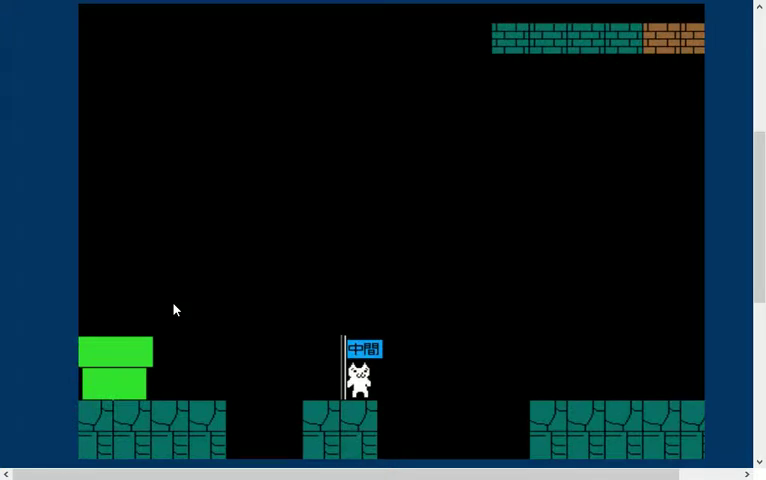
# - Run and jump right from the checkpoint toward the crowned enemy
pyautogui.press('Right')
pyautogui.press('Up')
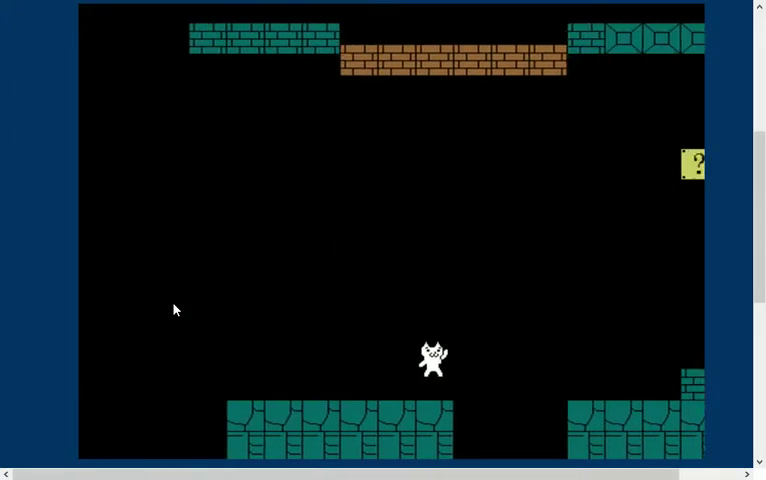
pyautogui.press('Up')
pyautogui.press('Right')
pyautogui.press('Up')
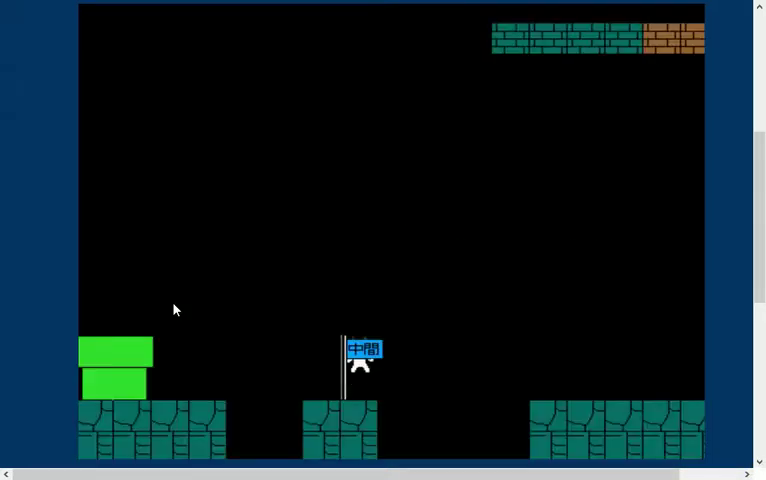
# - Climb the brick stairs onto the pillar and jump at the crowned enemy
pyautogui.press('Right')
pyautogui.press('Up')
pyautogui.press('Right')
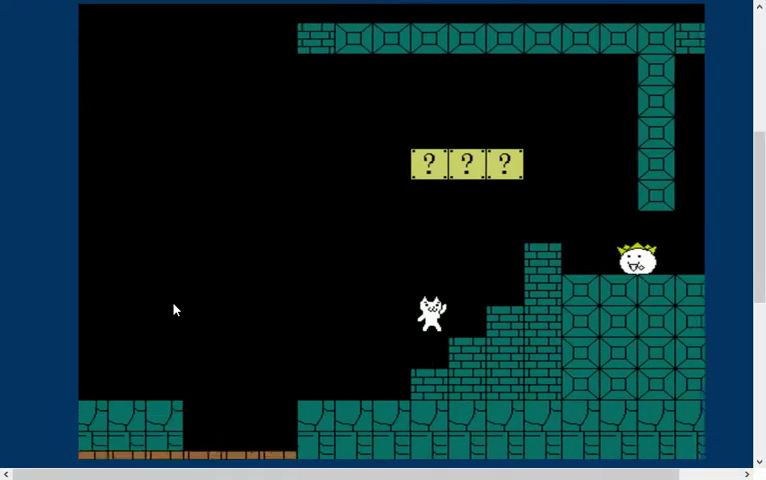
pyautogui.press('Up')
pyautogui.press('Right')
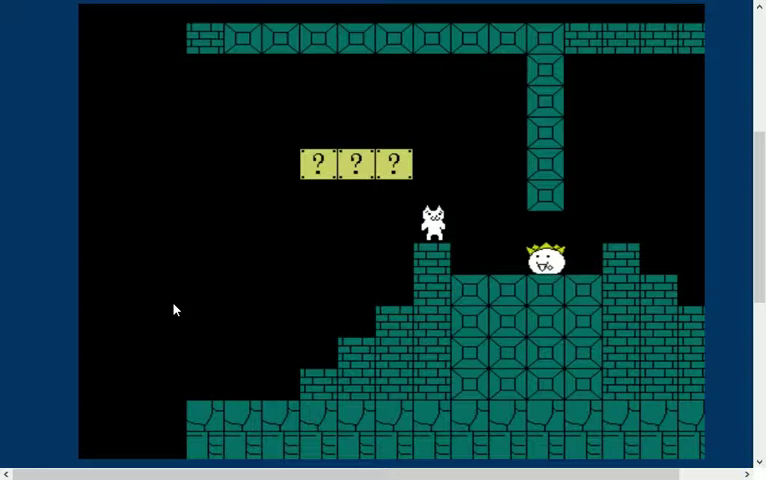
pyautogui.press('Right')
pyautogui.press('Up')
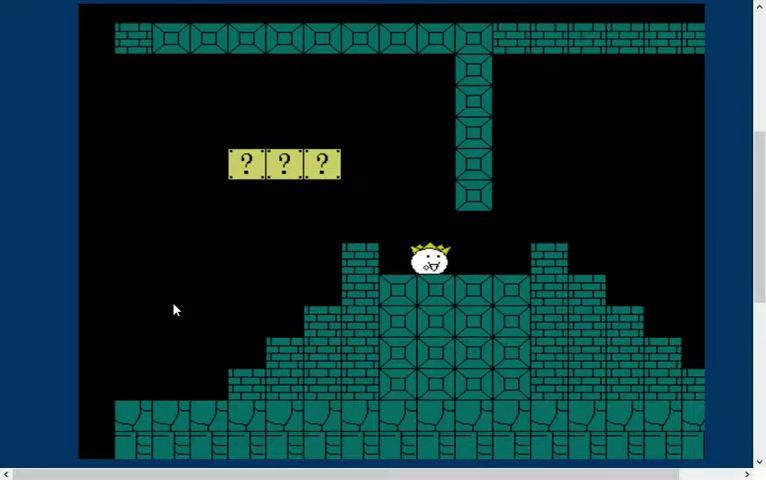
pyautogui.press('Right')
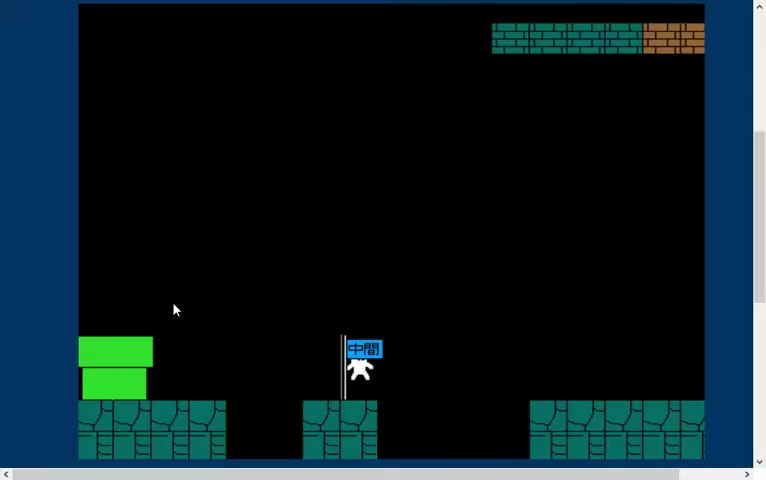
# - After respawning, run up the stairs and hit the third ? block
pyautogui.press('Up')
pyautogui.press('Right')
pyautogui.press('Right')
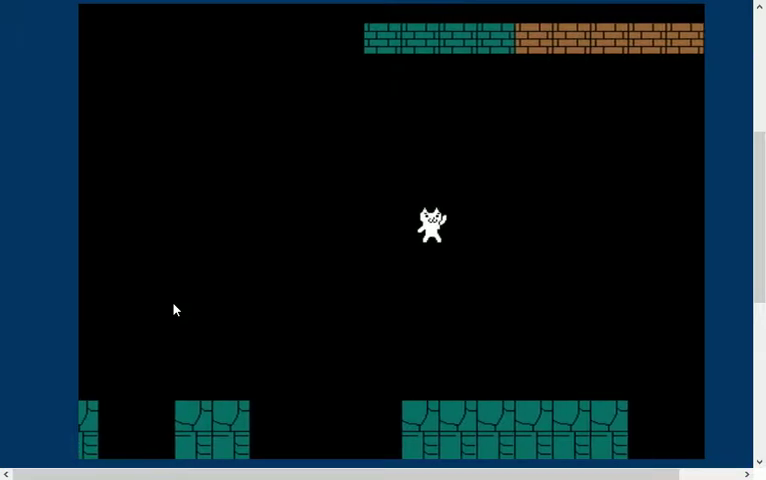
pyautogui.press('Right')
pyautogui.press('Right')
pyautogui.press('Up')
pyautogui.press('Right')
pyautogui.press('Right')
pyautogui.press('Up')
pyautogui.press('Right')
# - Reposition on the stairs and jump to hit the second ? block
pyautogui.press('Left')
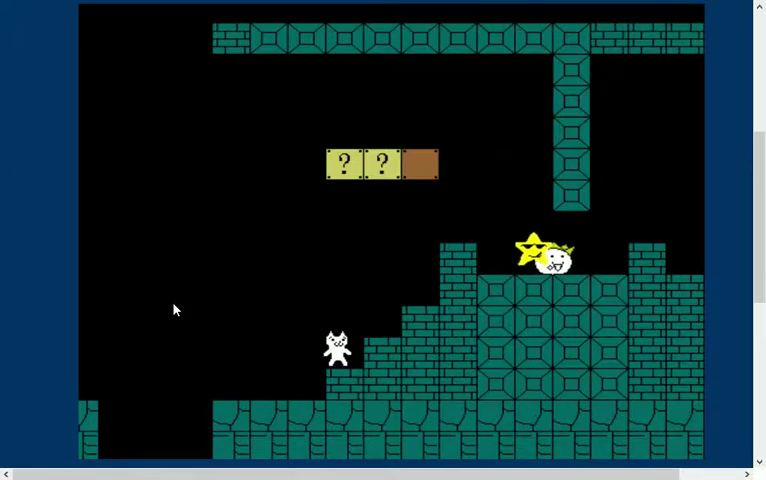
pyautogui.press('Up')
pyautogui.press('Right')
pyautogui.press('Left')
pyautogui.press('Right')
pyautogui.press('Up')
pyautogui.press('Up')
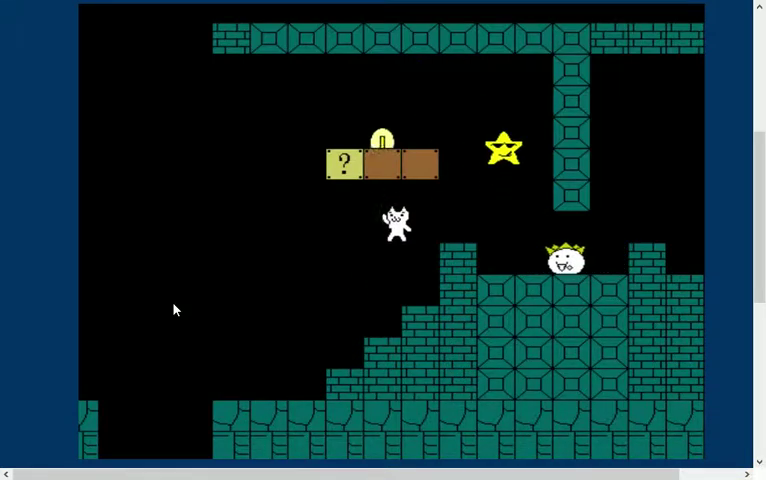
pyautogui.press('Right')
pyautogui.press('Left')
pyautogui.press('Up')
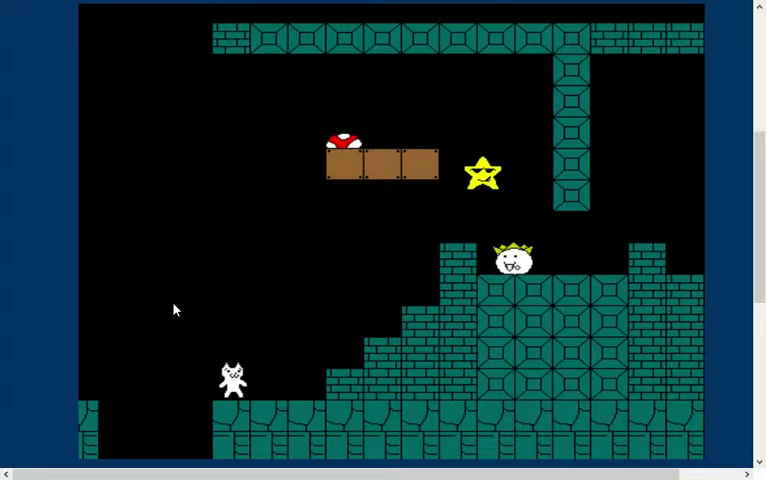
# - Hit the first ? block for a mushroom and leap right from the top stair
pyautogui.press('Right')
pyautogui.press('Up')
pyautogui.press('Right')
pyautogui.press('Up')
pyautogui.press('Up')
pyautogui.press('Right')
pyautogui.press('Right')
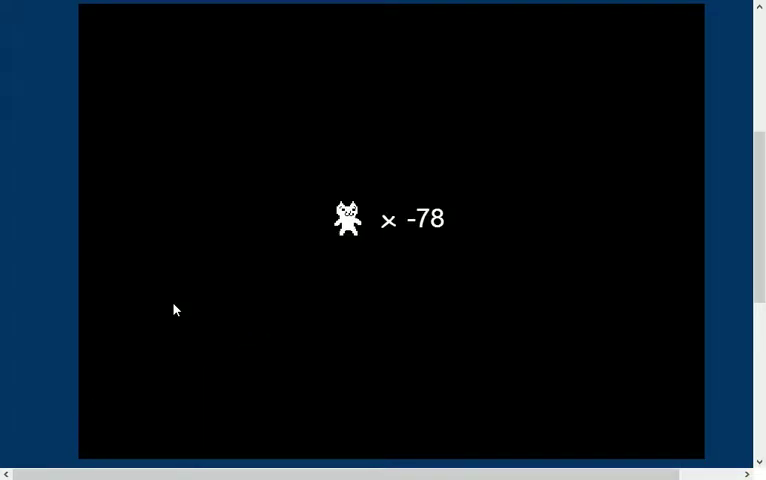
# - Run right after respawning, bump a ? block and jump onto the crowned enemy
pyautogui.press('Right')
pyautogui.press('Up')
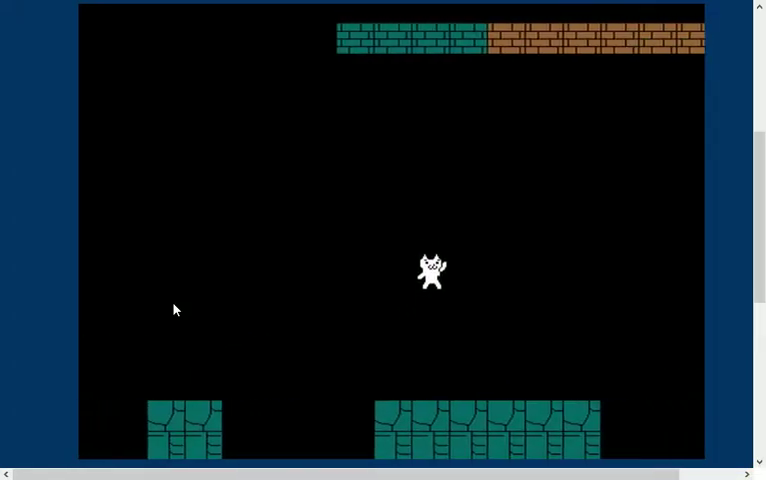
pyautogui.press('Right')
pyautogui.press('Up')
pyautogui.press('Right')
pyautogui.press('Up')
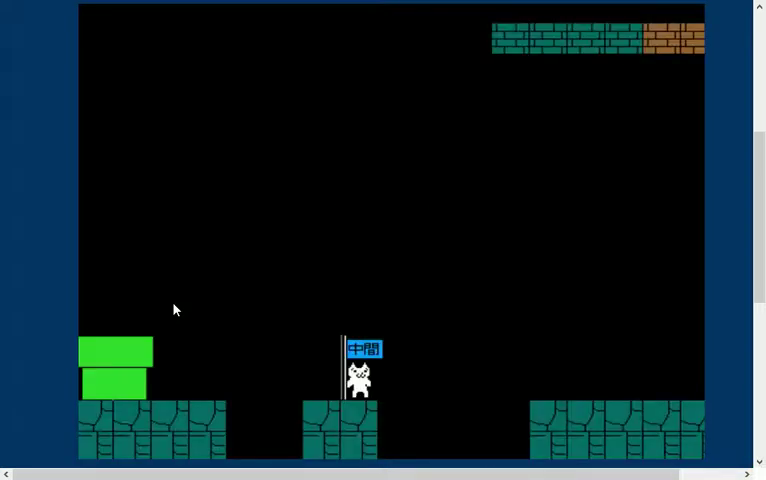
# - Respawn and run to the staircase to jump at the third ? block
pyautogui.press('Up')
pyautogui.press('Right')
pyautogui.press('Up')
pyautogui.press('Up')
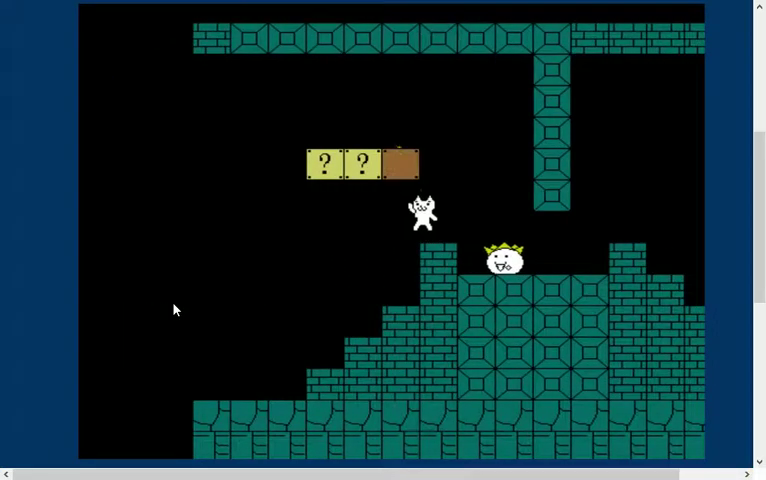
pyautogui.press('Left')
pyautogui.press('Right')
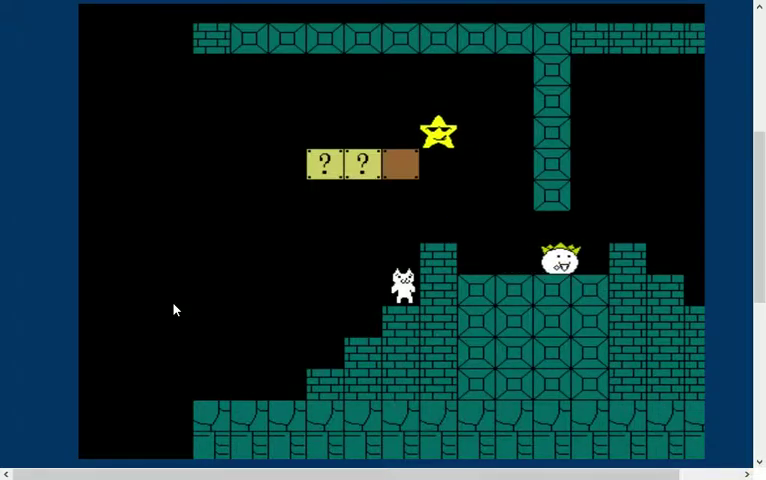
# - Jump onto the taller brick column, walk along it and jump up
pyautogui.press('Up')
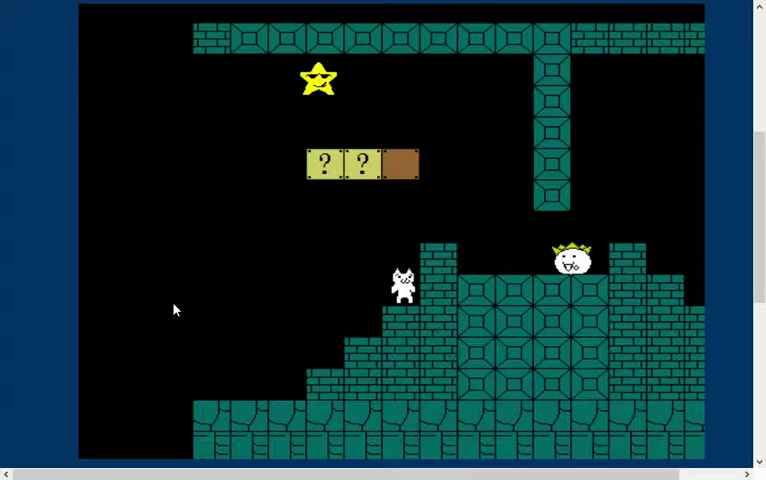
pyautogui.press('Up')
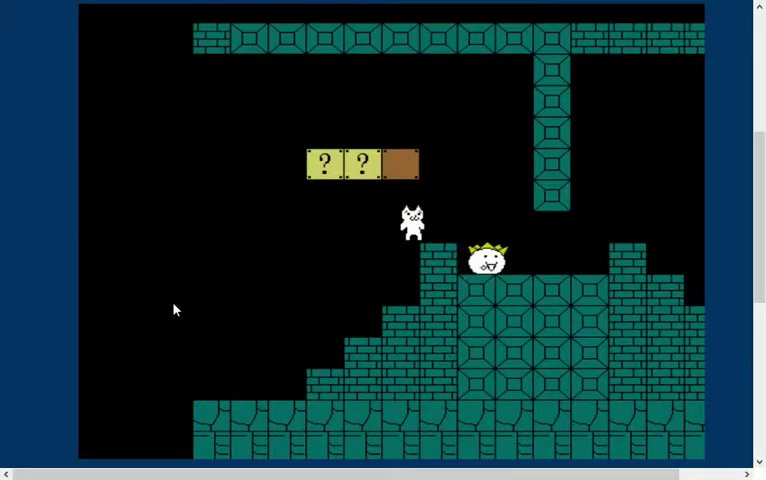
pyautogui.press('Right')
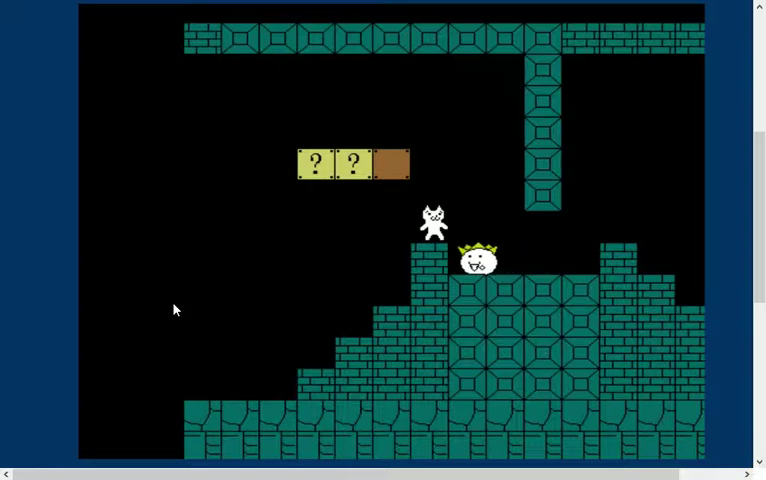
pyautogui.press('Up')
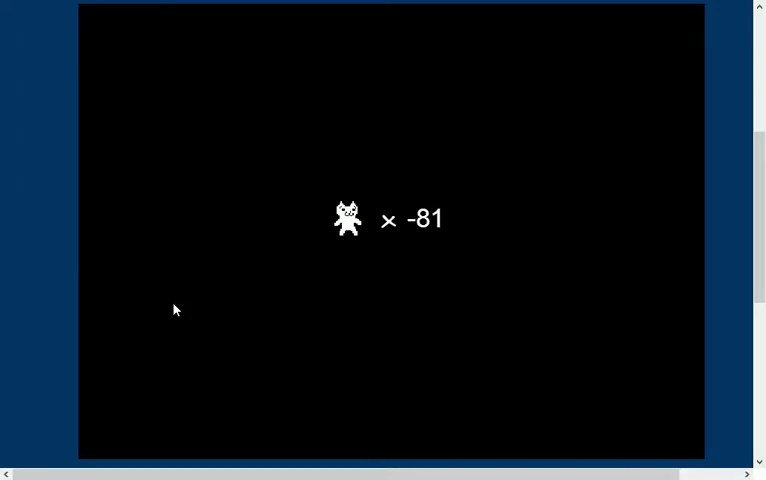
# - Run and jump from the checkpoint onto the brick column
pyautogui.press('Right')
pyautogui.press('Up')
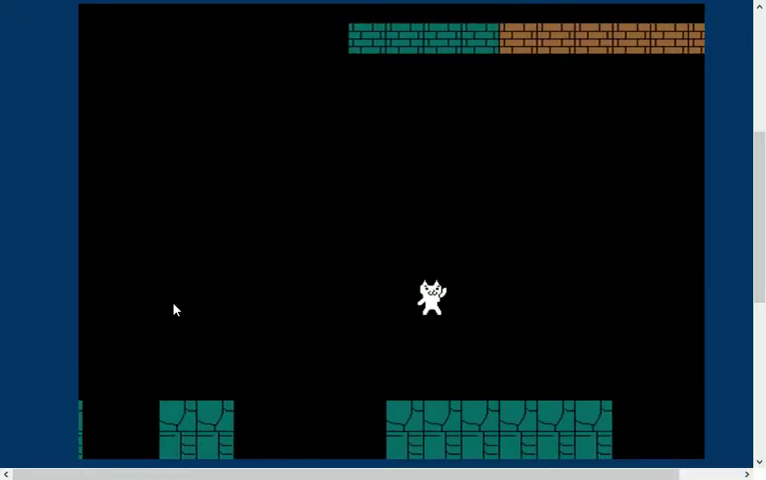
pyautogui.press('Up')
pyautogui.press('Up')
pyautogui.press('Right')
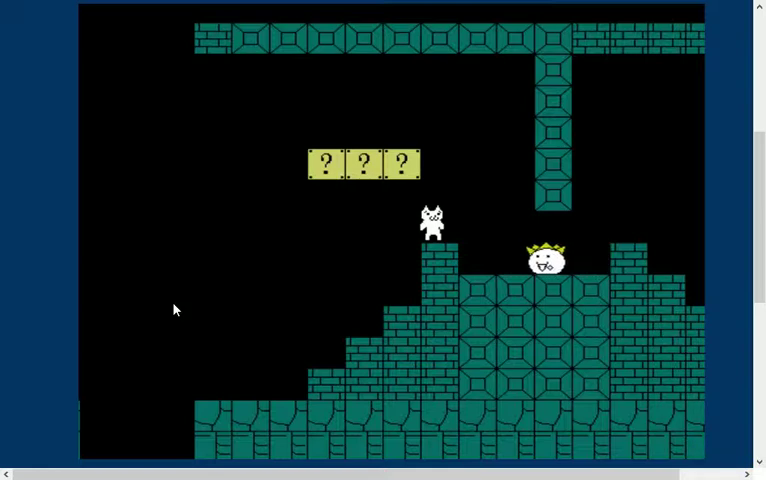
# - Leap over the crowned enemy and run right to jump beside the green pipe
pyautogui.press('Up')
pyautogui.press('Right')
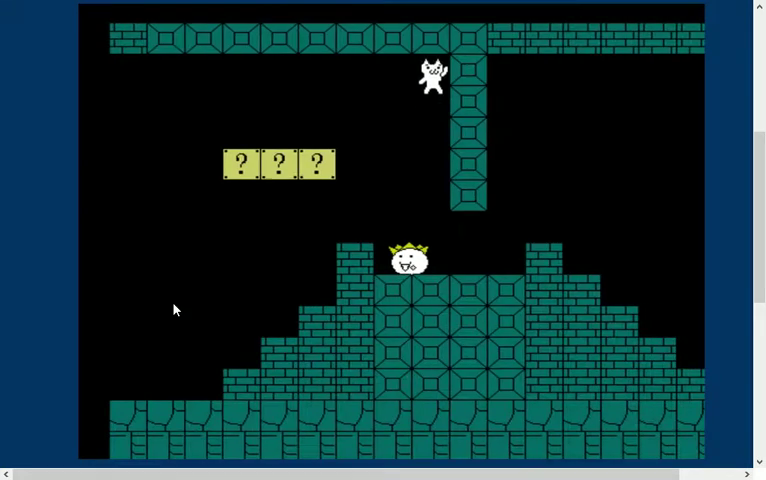
pyautogui.press('Up')
pyautogui.press('Right')
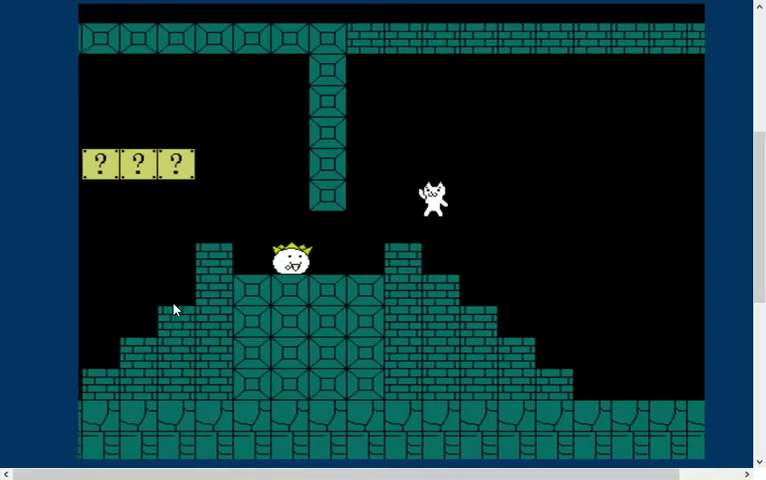
pyautogui.press('Up')
pyautogui.press('Right')
pyautogui.press('Right')
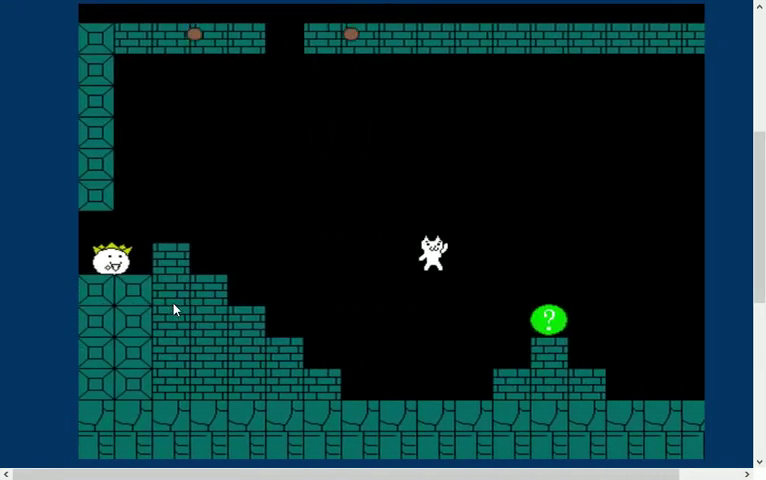
pyautogui.press('Right')
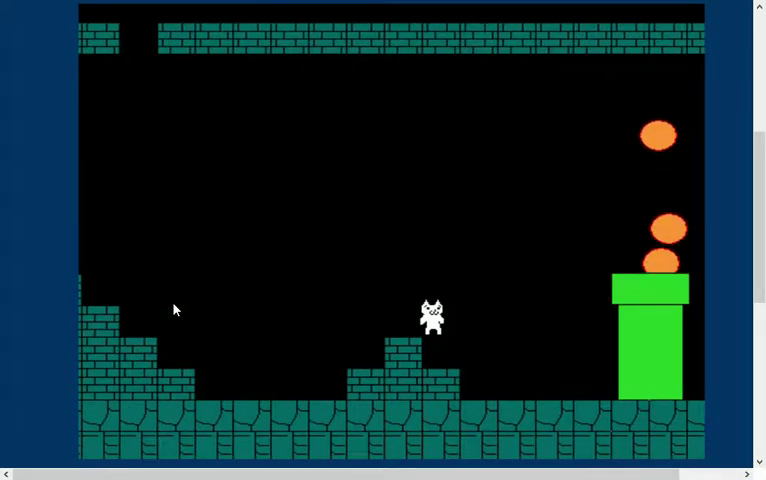
pyautogui.press('Right')
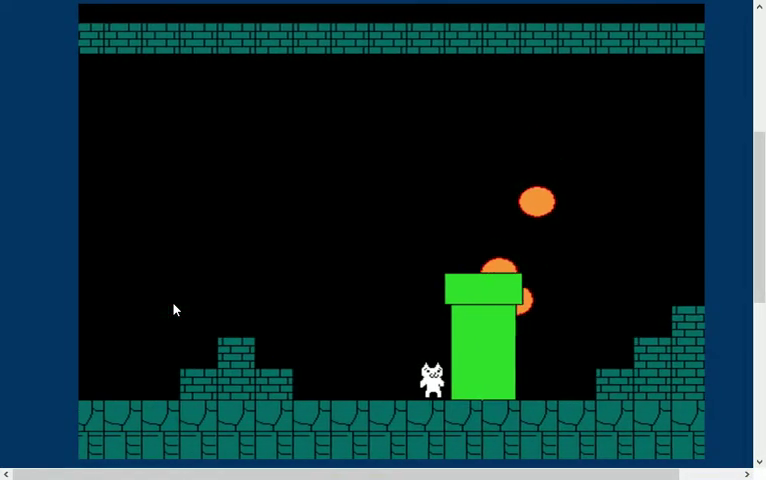
pyautogui.press('Up')
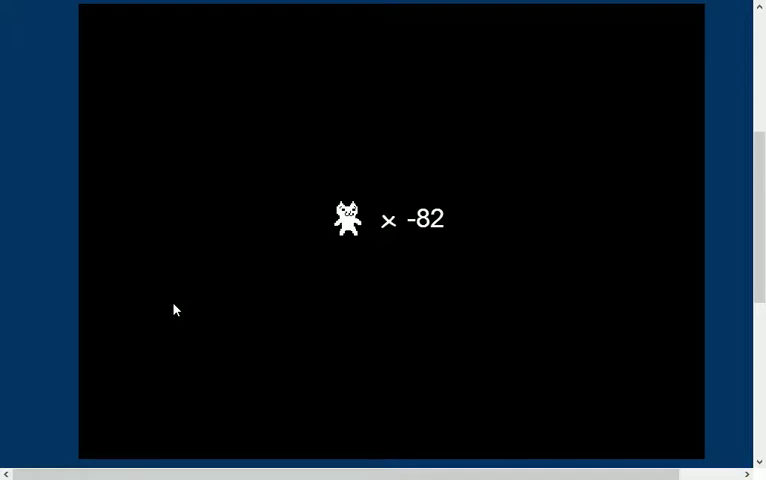
# - Run from the checkpoint and jump up the staircase
pyautogui.press('Right')
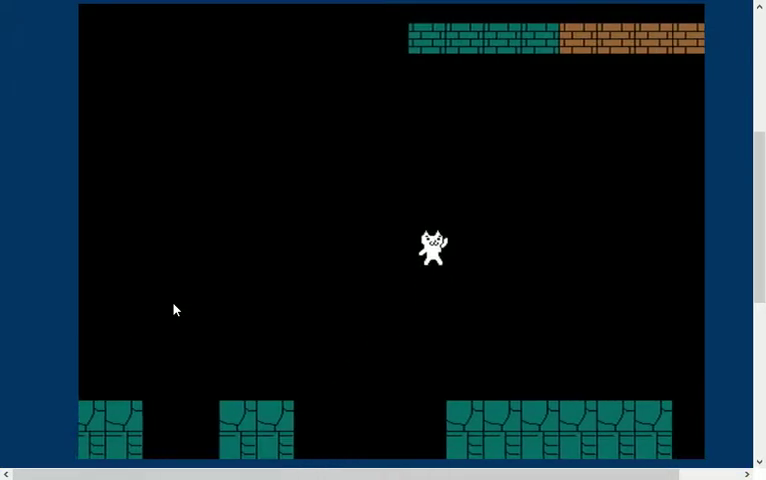
pyautogui.press('Up')
pyautogui.press('Right')
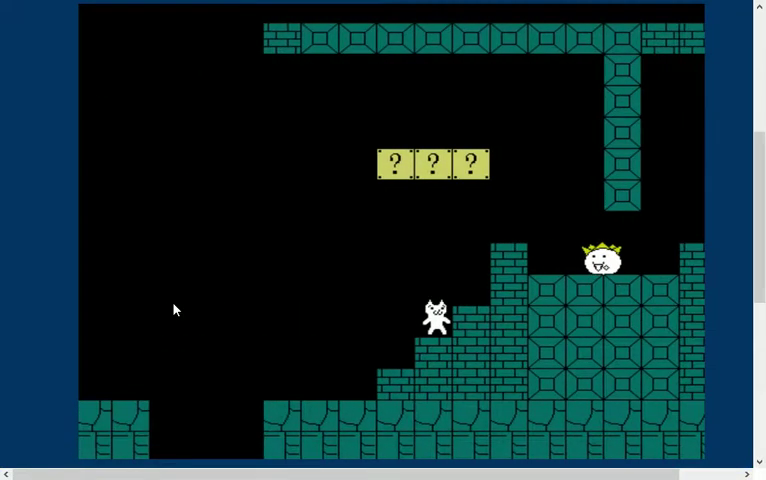
pyautogui.press('Up')
pyautogui.press('Right')
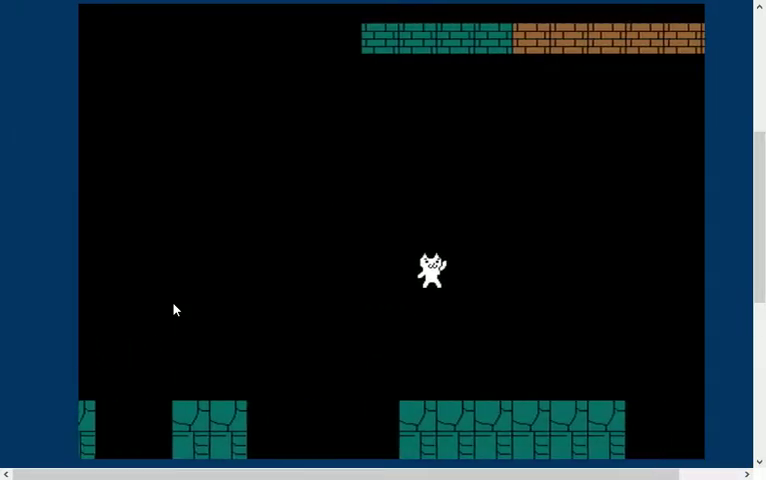
pyautogui.press('Up')
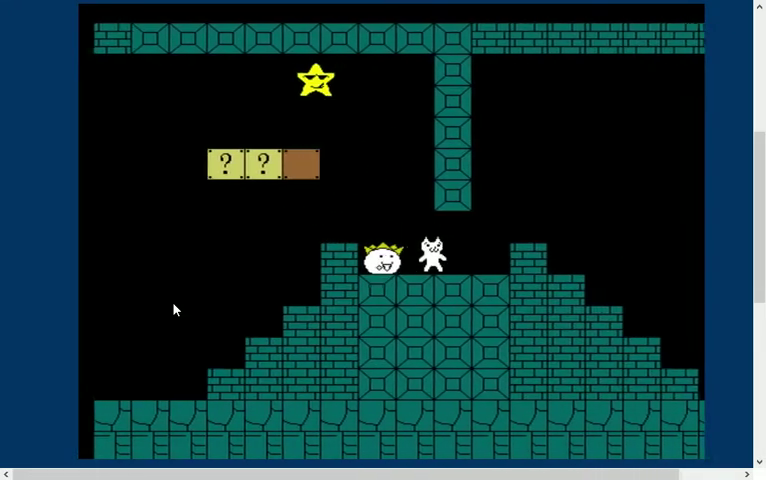
# - Jump across the gaps and land on the brick step
pyautogui.press('Up')
pyautogui.press('Right')
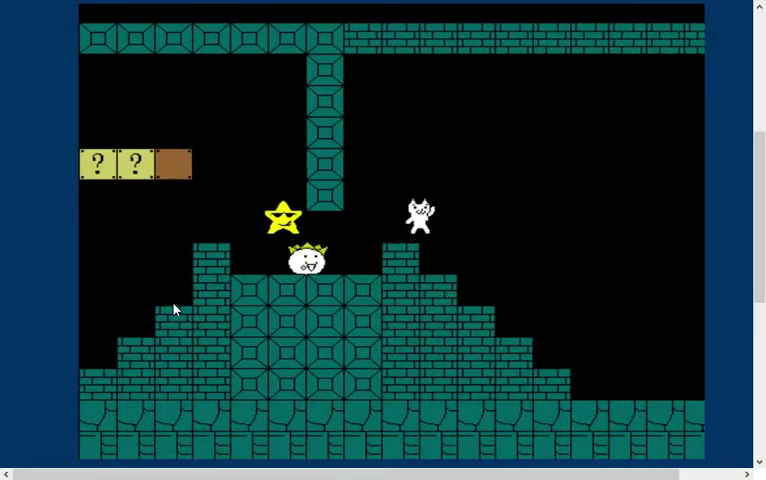
pyautogui.press('Up')
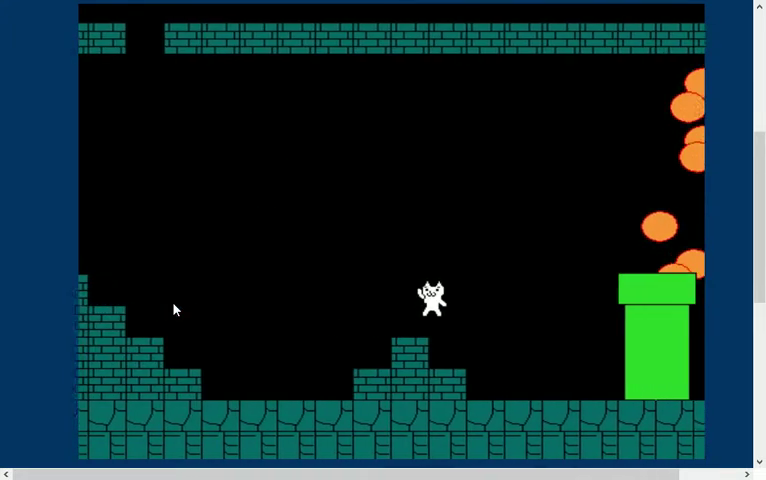
pyautogui.press('Right')
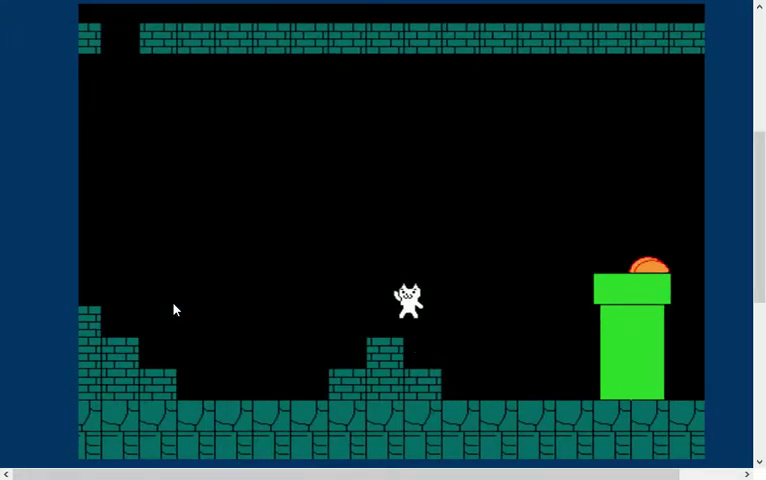
# - Jump high over the green pipe, then respawn and run right again
pyautogui.press('Left')
pyautogui.press('Right')
pyautogui.press('Up')
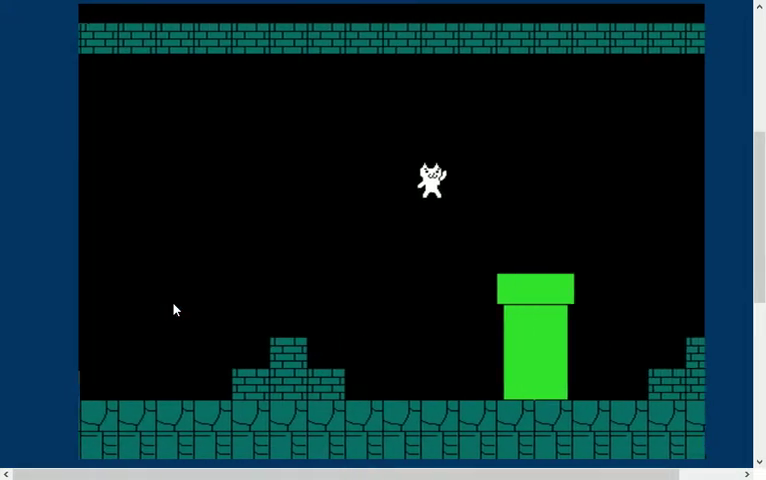
pyautogui.press('Right')
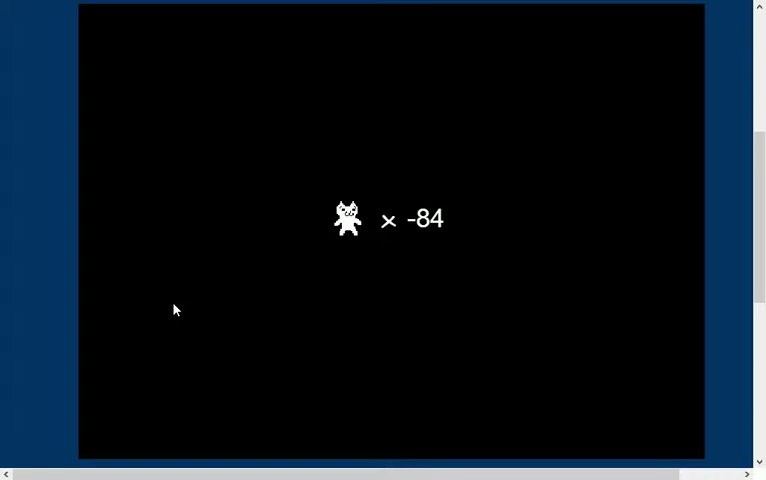
pyautogui.press('Up')
pyautogui.press('Right')
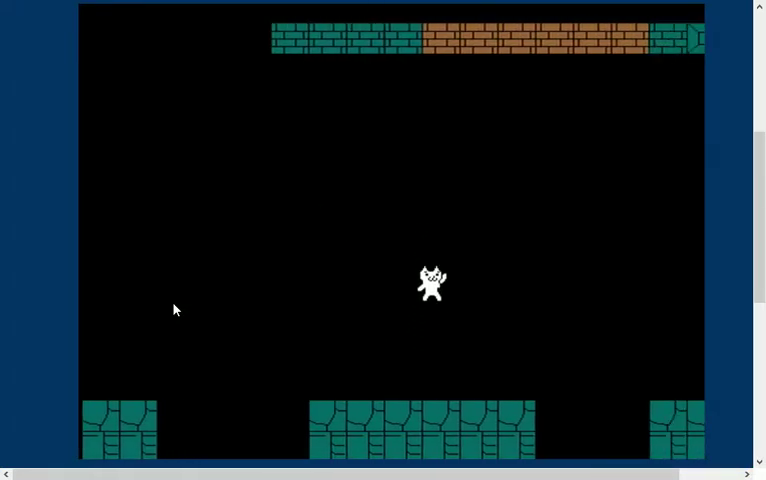
# - Climb the staircase, jump past the crowned enemy and over the fireball pipe
pyautogui.press('Up')
pyautogui.press('Up')
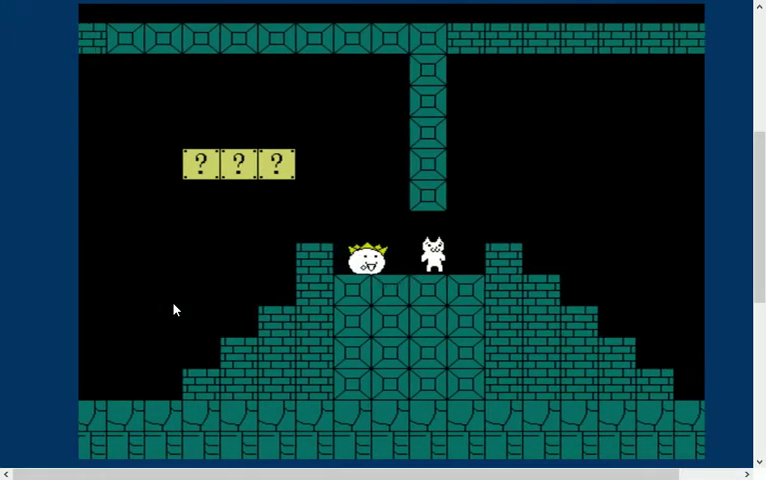
pyautogui.press('Up')
pyautogui.press('Up')
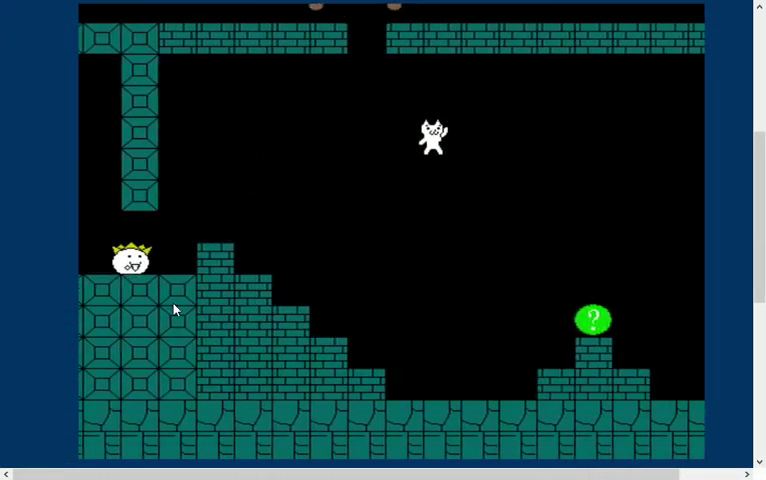
pyautogui.press('Up')
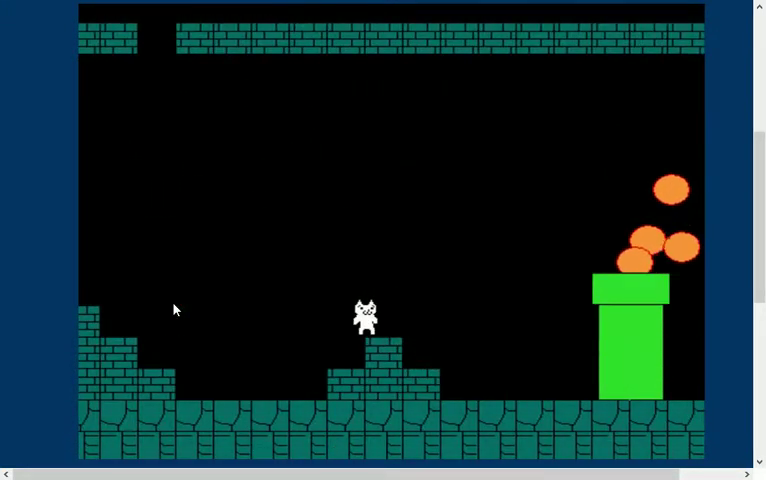
pyautogui.press('Right')
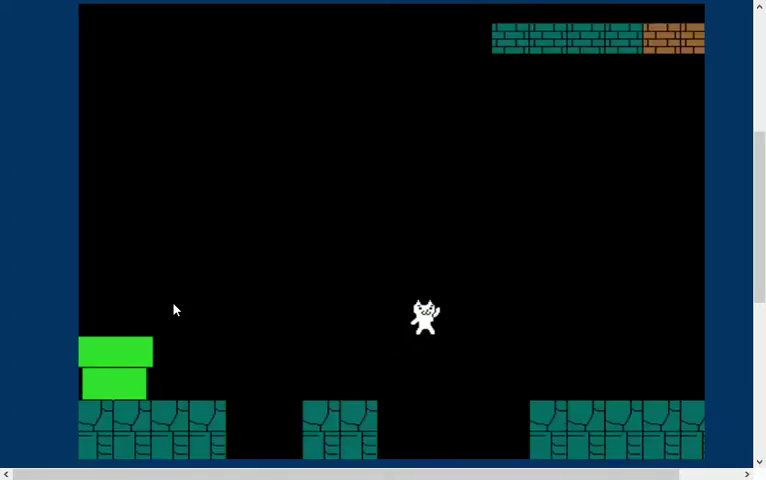
# - Retry: jump onto the brick column, past the green orb toward the pipe
pyautogui.press('Right')
pyautogui.press('Up')
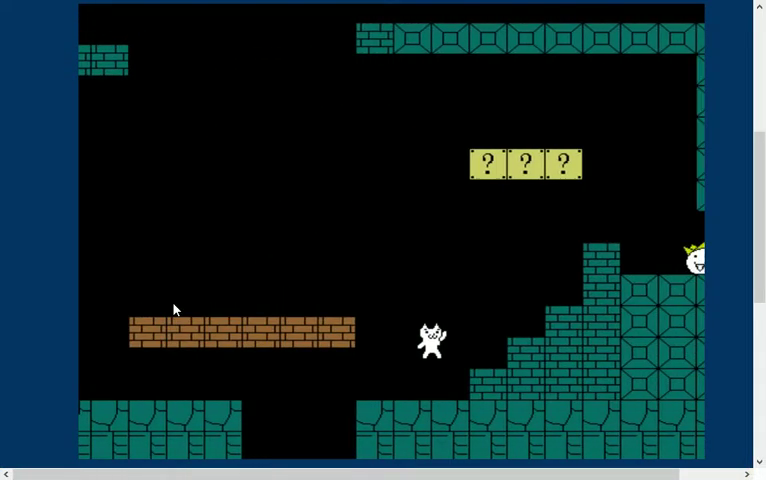
pyautogui.press('Up')
pyautogui.press('Up')
pyautogui.press('Up')
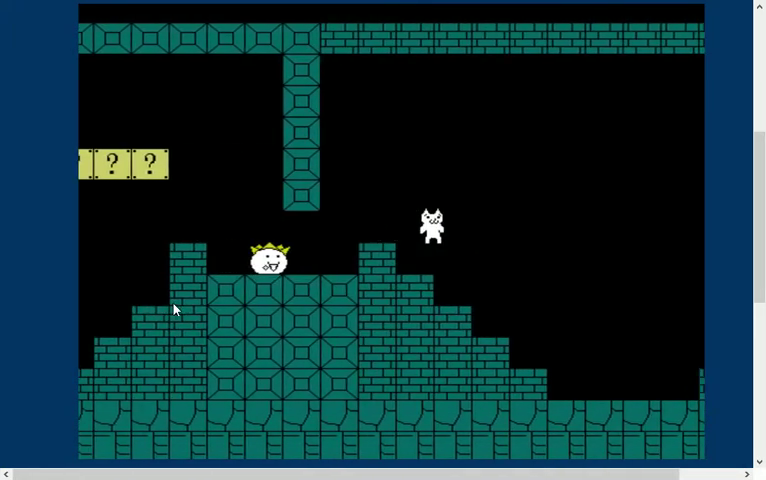
pyautogui.press('Up')
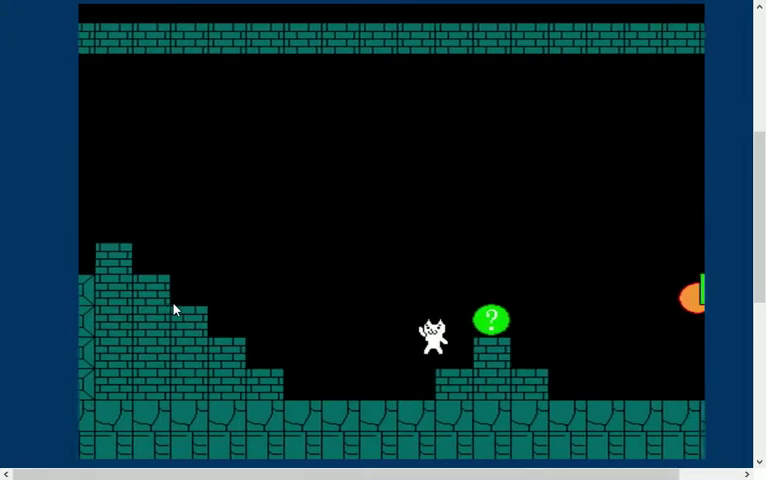
pyautogui.press('Up')
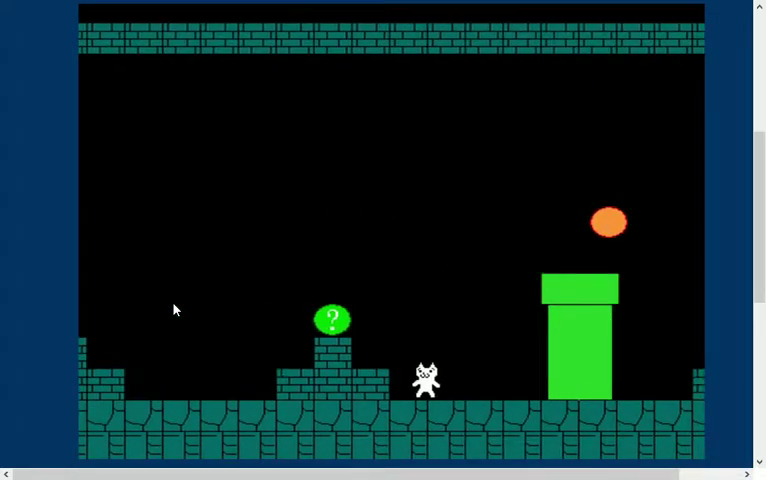
pyautogui.press('Up')
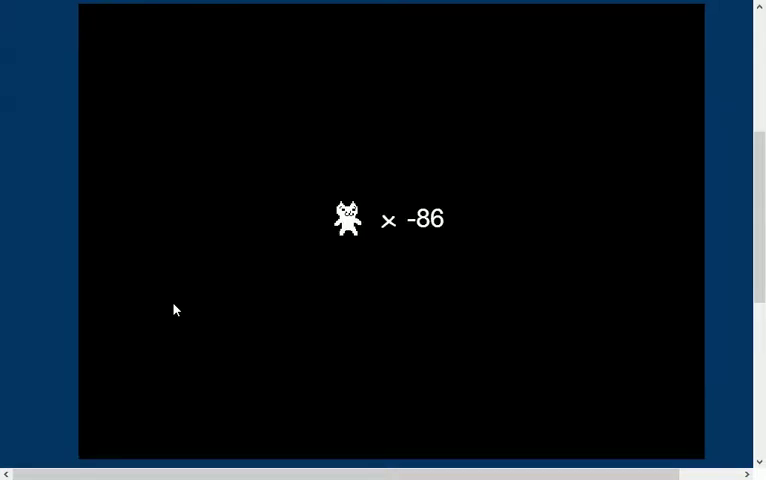
# - Respawn, bump the hidden block, cross the brick row and restart again
pyautogui.press('Right')
pyautogui.press('Up')
pyautogui.press('Up')
pyautogui.press('Right')
pyautogui.press('Right')
pyautogui.press('Up')
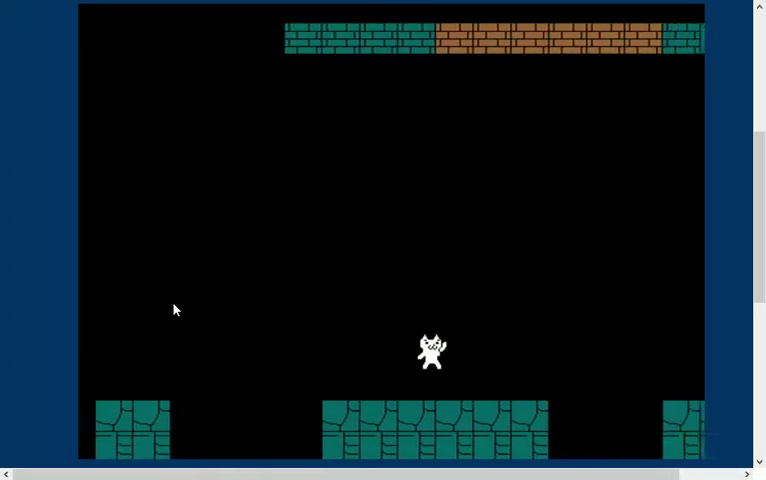
# - Jump toward the staircase, bump a block for a coin and run over the pit
pyautogui.press('Up')
pyautogui.press('Up')
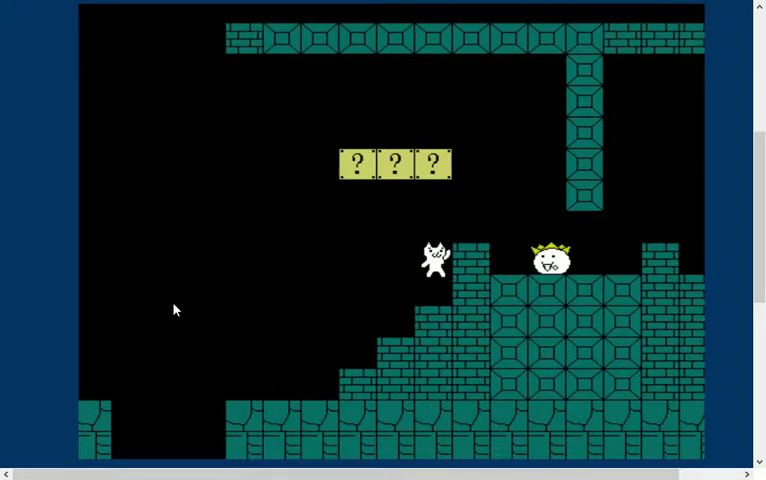
pyautogui.press('Up')
pyautogui.press('Up')
pyautogui.press('Up')
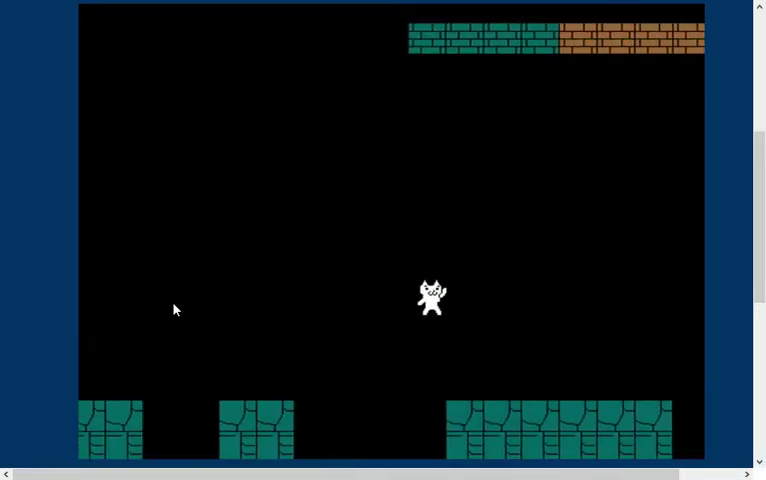
pyautogui.press('Up')
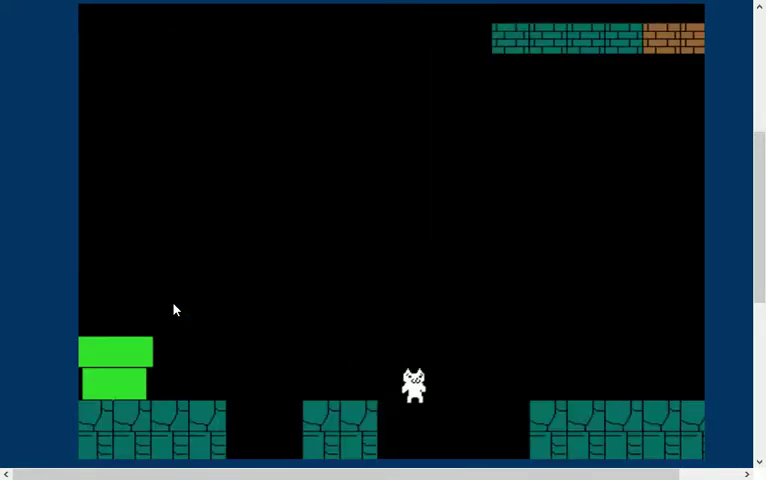
pyautogui.press('Right')
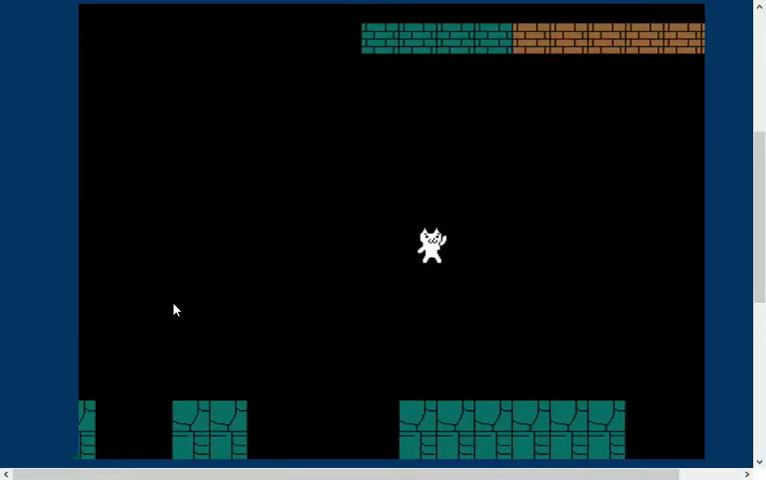
pyautogui.press('Up')
pyautogui.press('Up')
pyautogui.press('Right')
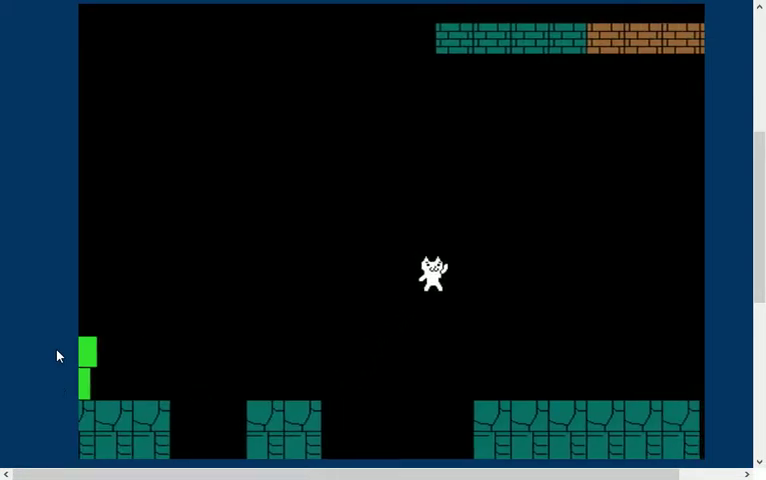
pyautogui.press('Right')
pyautogui.press('Up')
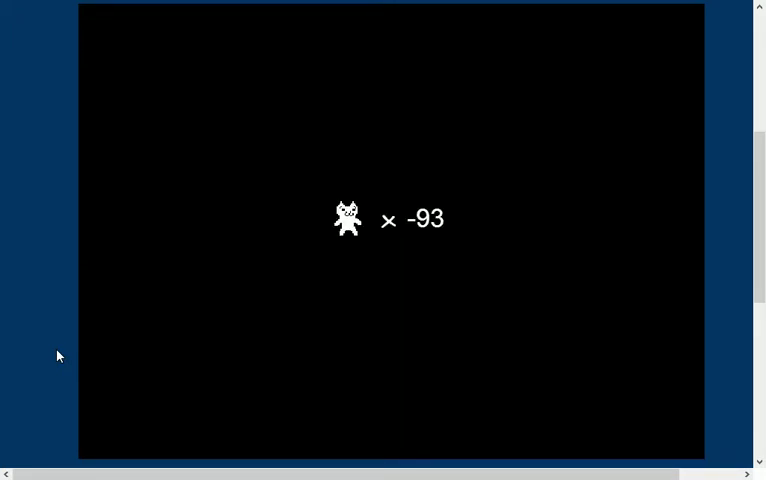
# - Run right, jump off the falling brick row and bump the third ? block
pyautogui.press('Right')
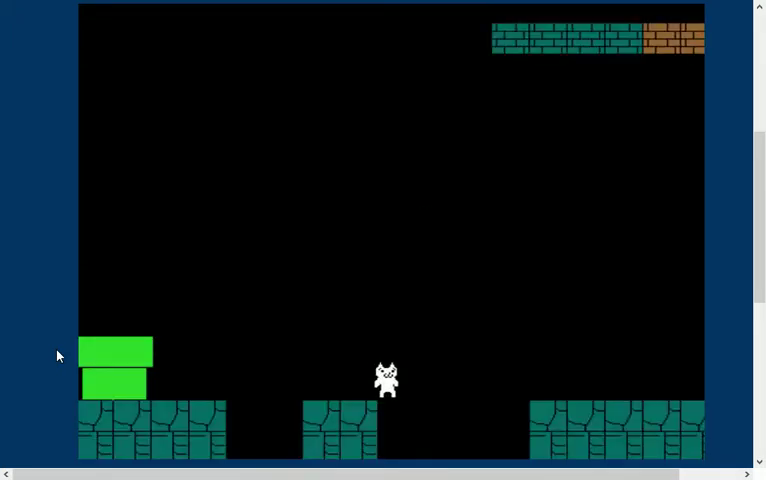
pyautogui.press('Up')
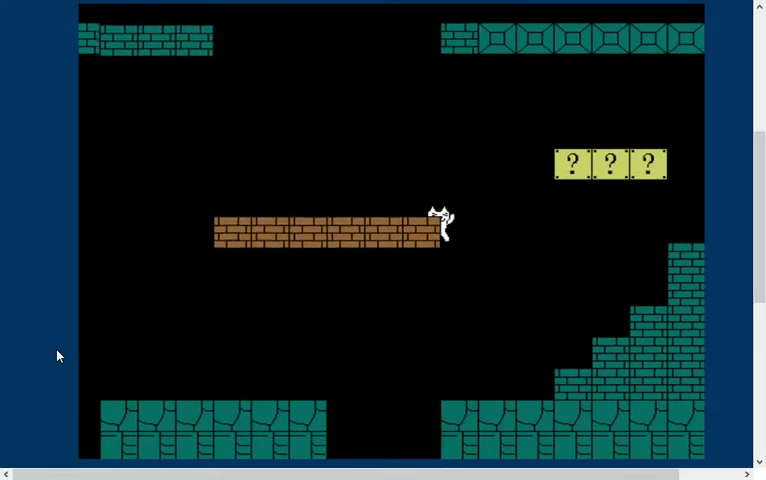
pyautogui.press('Up')
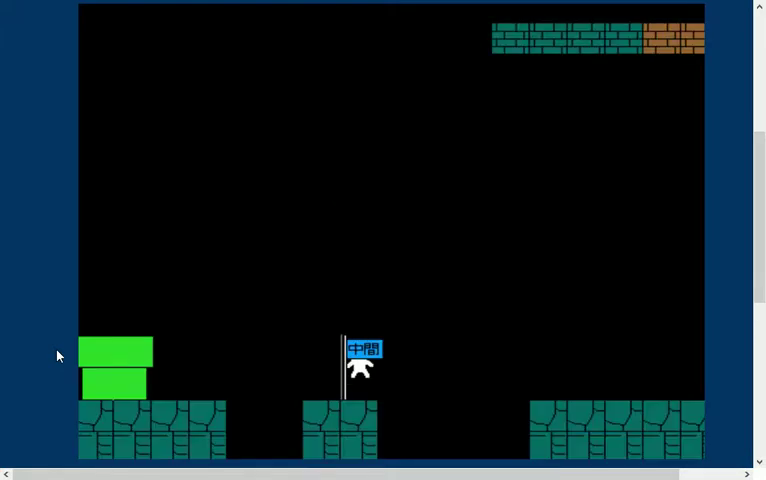
pyautogui.press('Right')
pyautogui.press('Up')
pyautogui.press('Up')
pyautogui.press('Up')
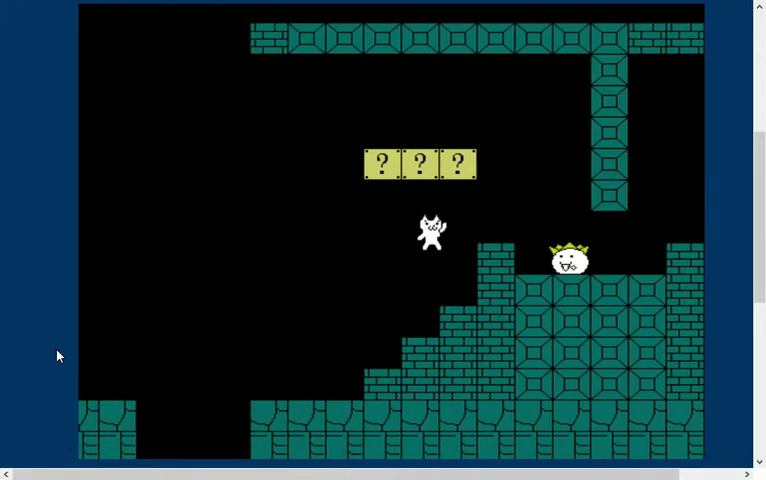
pyautogui.press('Up')
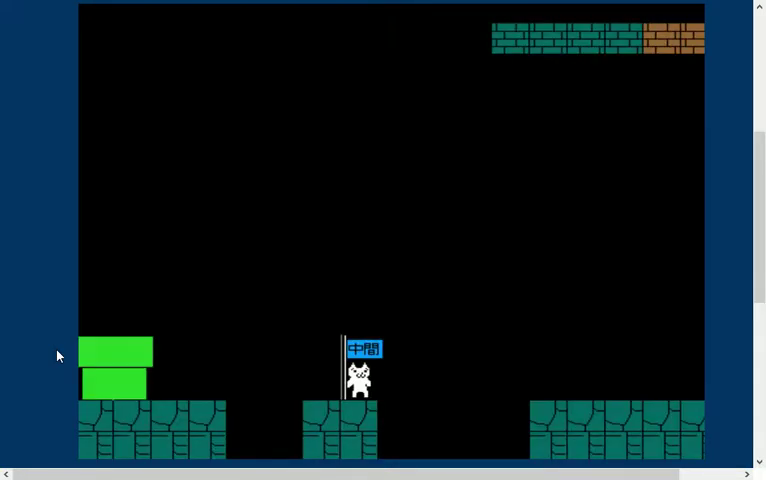
# - Climb the staircase to bump the ? block, then leap toward the crowned enemy
pyautogui.press('Right')
pyautogui.press('Up')
pyautogui.press('Up')
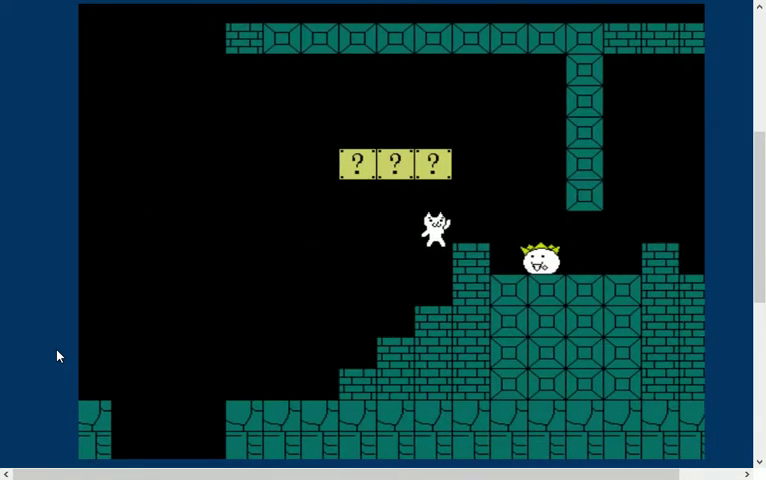
pyautogui.press('Up')
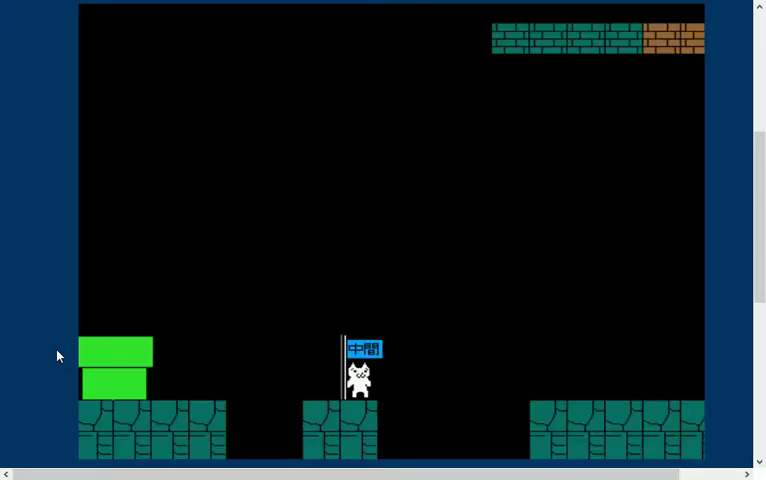
pyautogui.press('Up')
pyautogui.press('Right')
pyautogui.press('Up')
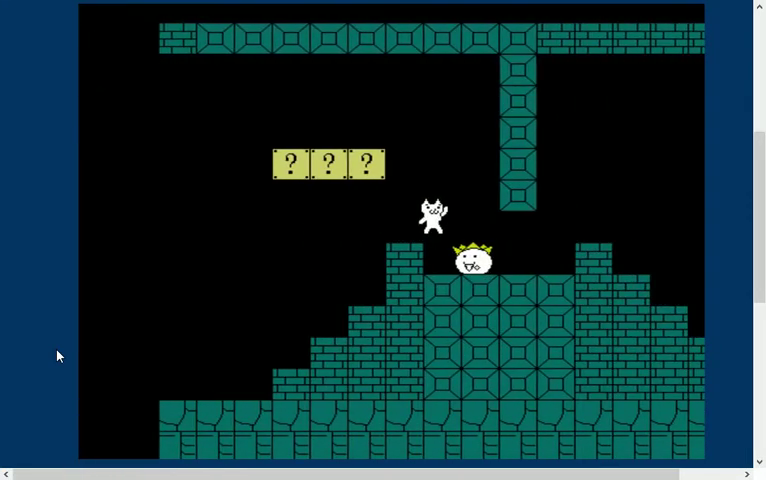
pyautogui.press('Up')
pyautogui.press('Up')
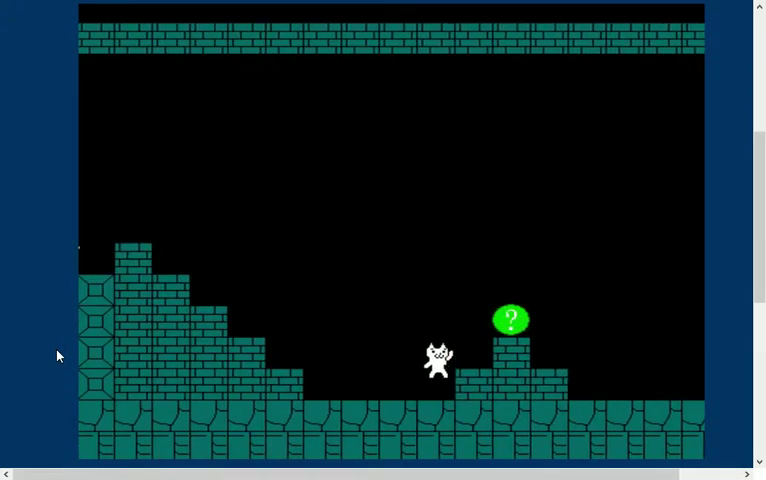
# - Jump over the green pipe, climb the top brick column and leap onto the yellow lifts
pyautogui.press('Up')
pyautogui.press('Right')
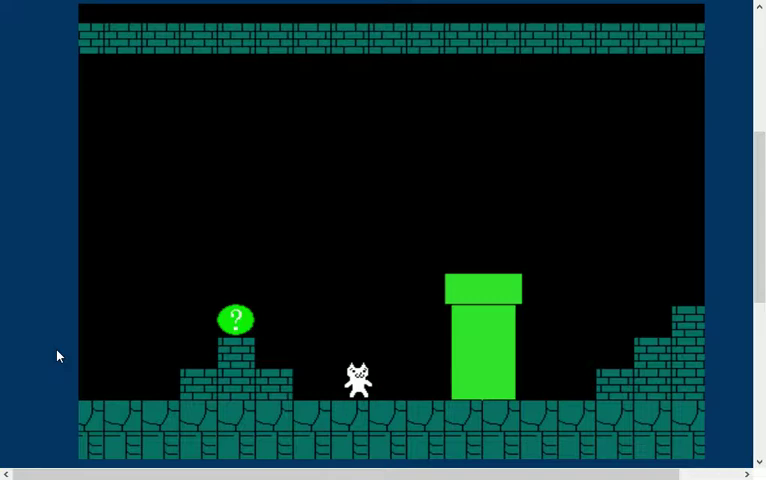
pyautogui.press('Up')
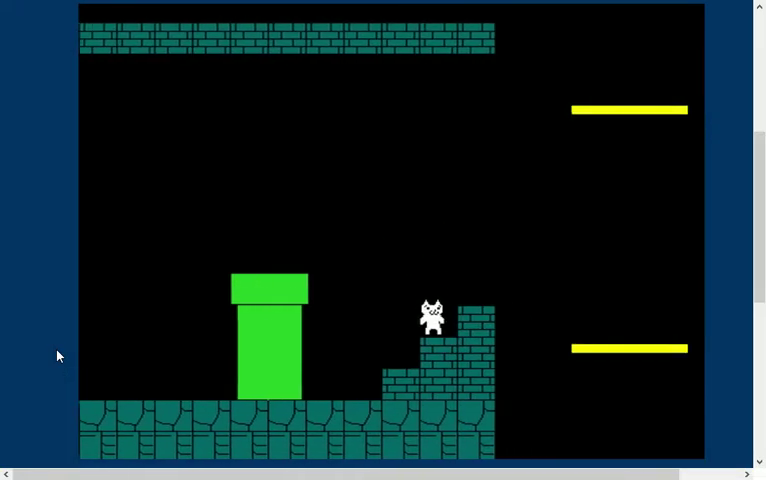
pyautogui.press('Up')
pyautogui.press('Right')
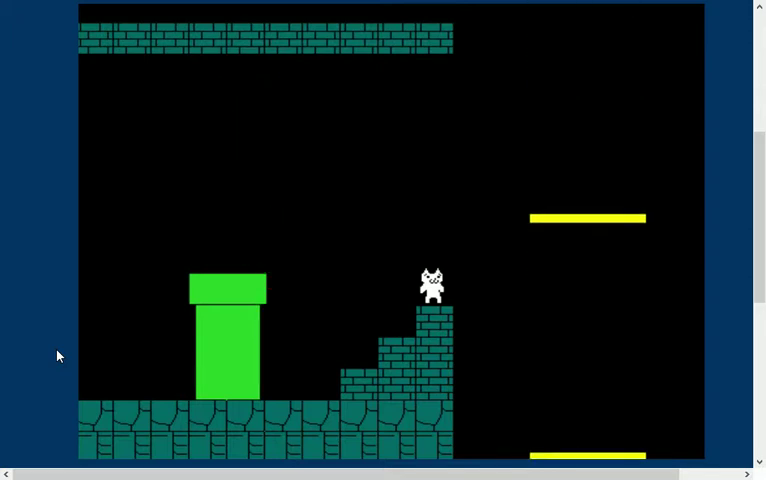
pyautogui.press('Left')
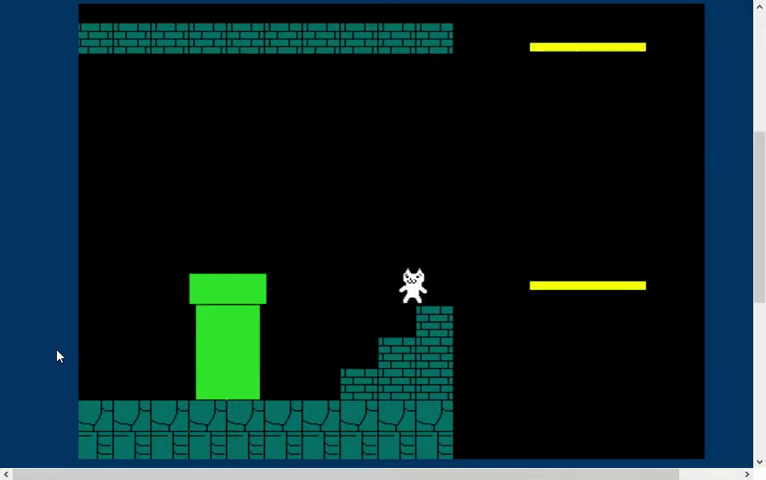
pyautogui.press('Up')
pyautogui.press('Right')
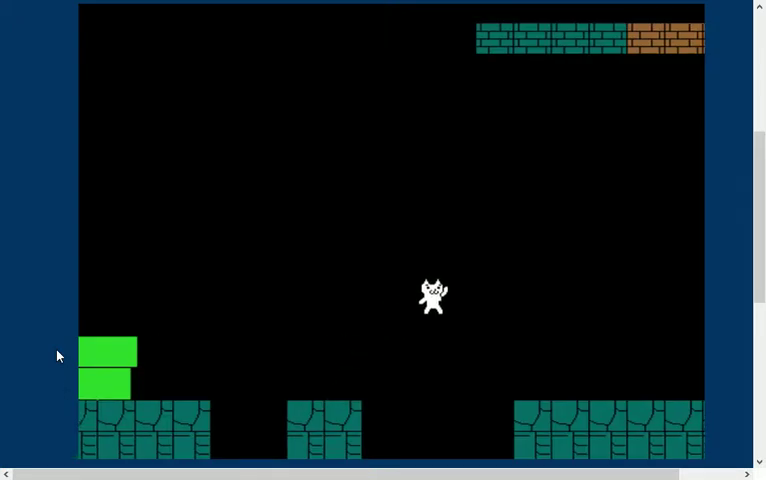
pyautogui.press('Right')
pyautogui.press('Up')
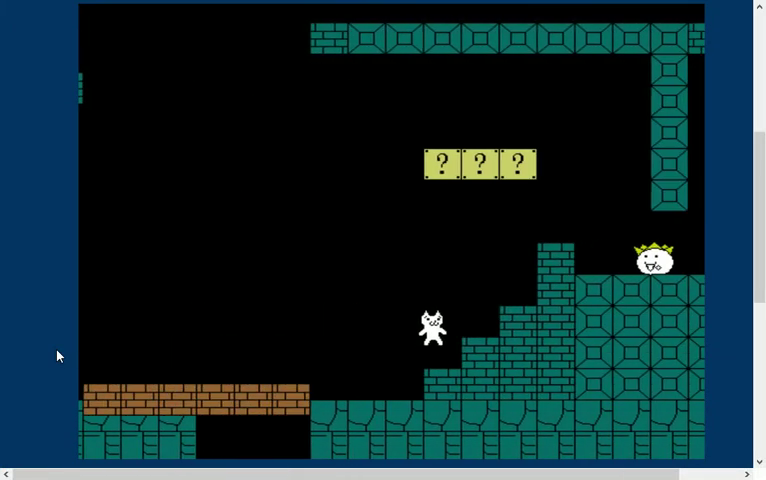
pyautogui.press('Right')
pyautogui.press('Up')
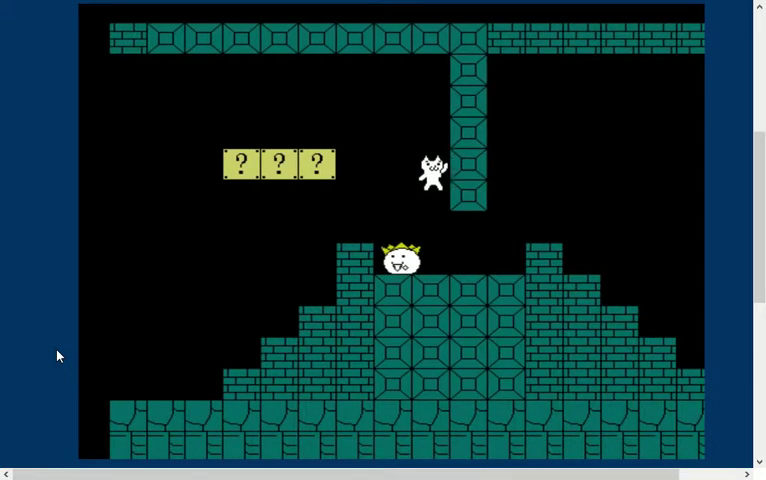
pyautogui.press('Up')
pyautogui.press('Right')
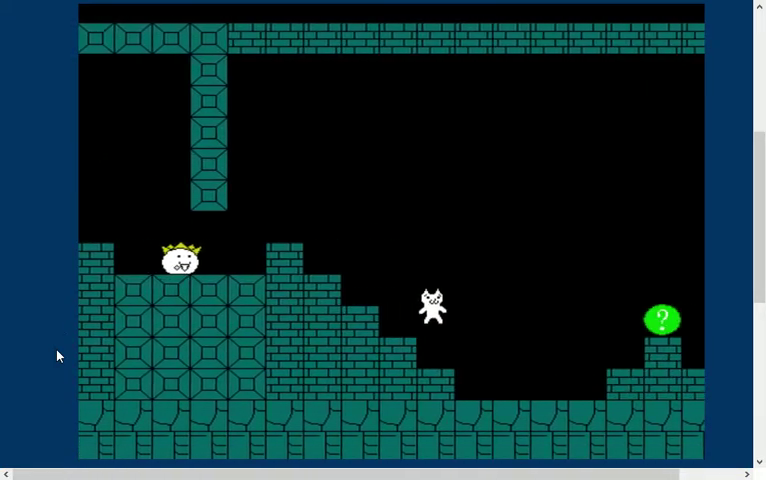
pyautogui.press('Right')
pyautogui.press('Up')
pyautogui.press('Up')
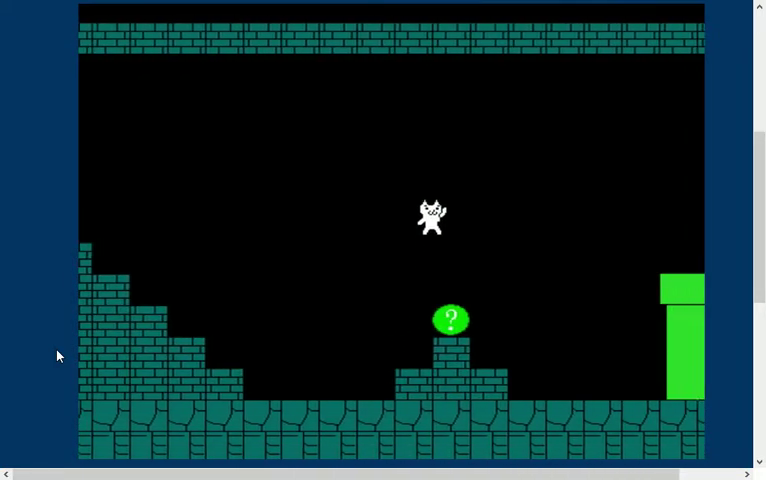
pyautogui.press('Right')
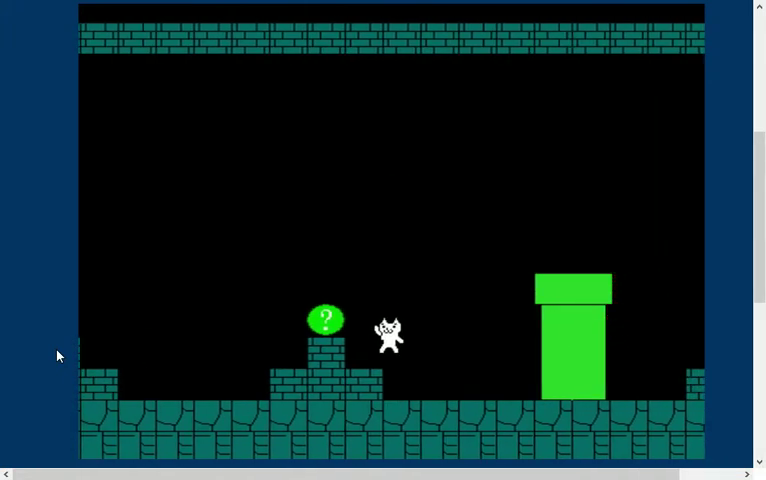
pyautogui.press('Up')
pyautogui.press('Right')
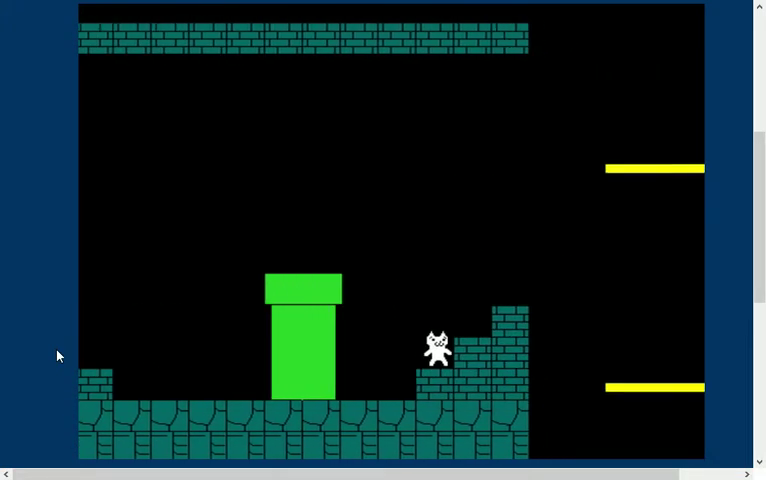
pyautogui.press('Up')
pyautogui.press('Right')
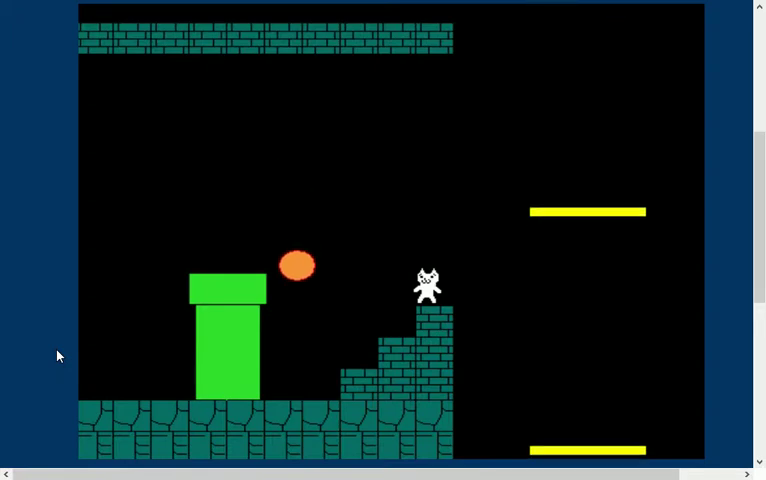
pyautogui.press('Up')
pyautogui.press('Right')
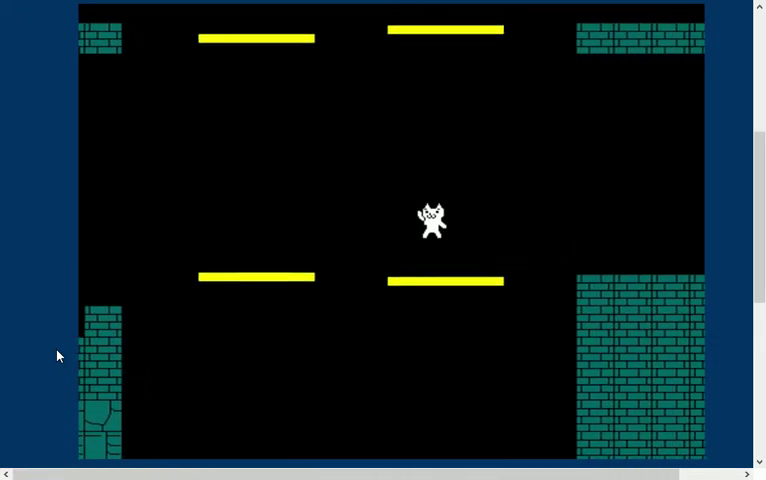
pyautogui.press('Right')
pyautogui.press('Up')
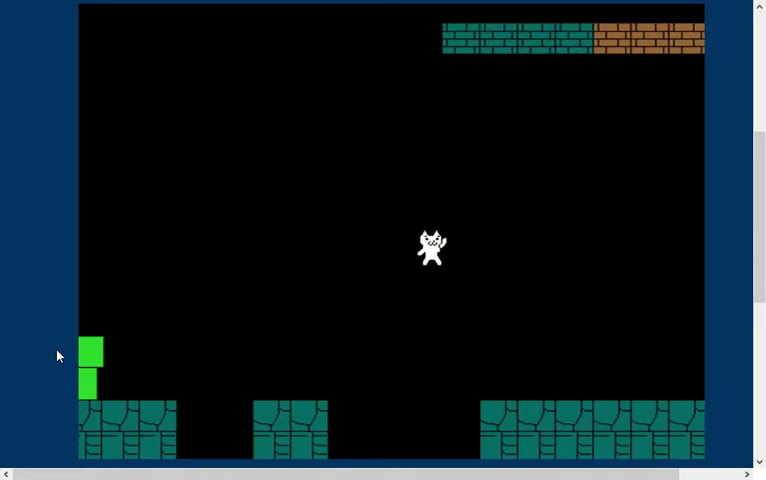
# - Run from the restart point, up the stairs past the crowned enemy and over the gaps
pyautogui.press('Up')
pyautogui.press('Right')
pyautogui.press('Up')
pyautogui.press('Up')
pyautogui.press('Right')
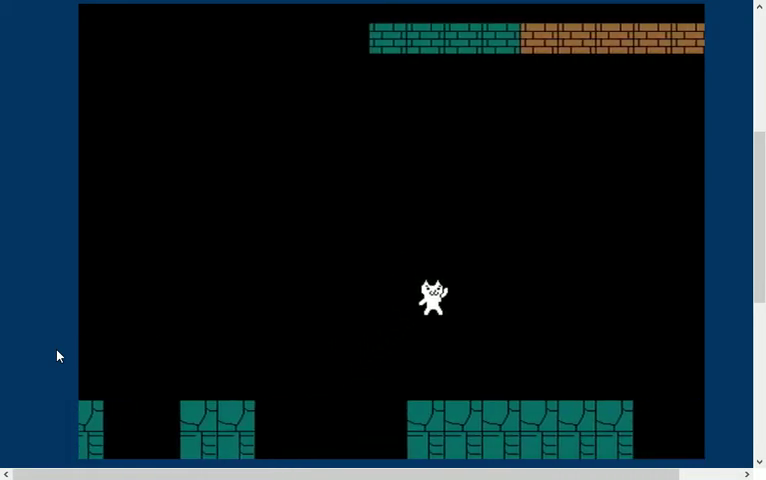
pyautogui.press('Up')
pyautogui.press('Up')
# - Hop over the brick stairs and past the green question ball
pyautogui.press('Up')
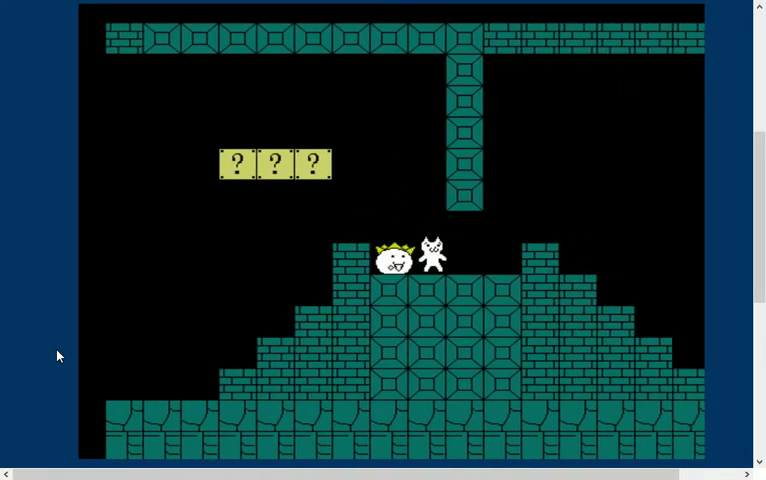
pyautogui.press('Up')
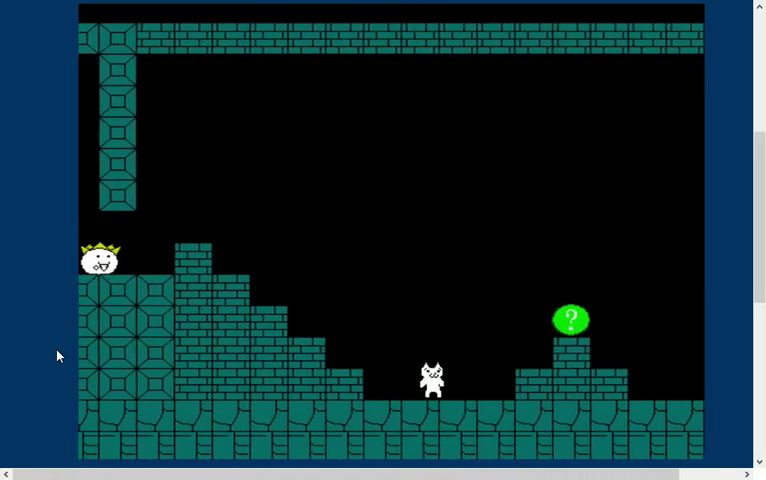
pyautogui.press('Up')
pyautogui.press('Up')
pyautogui.press('Right')
# - Clear the pipe, climb the top stair and jump across the lifts to the exit pipe
pyautogui.press('Up')
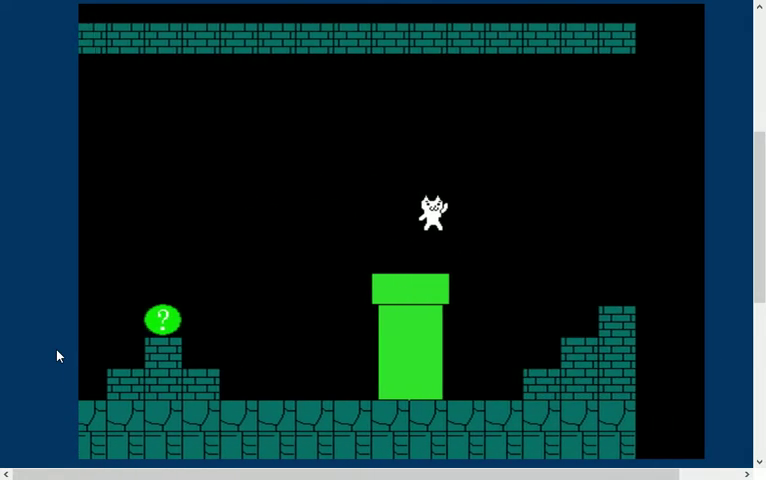
pyautogui.press('Up')
pyautogui.press('Right')
pyautogui.press('Up')
pyautogui.press('Up')
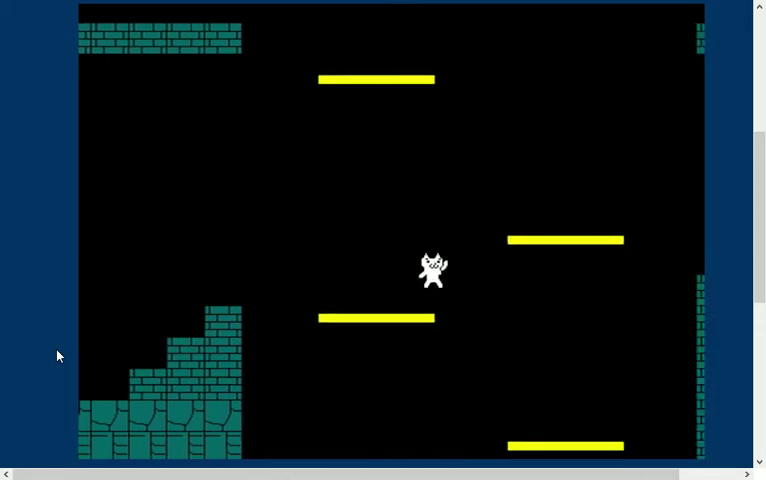
pyautogui.press('Up')
pyautogui.press('Up')
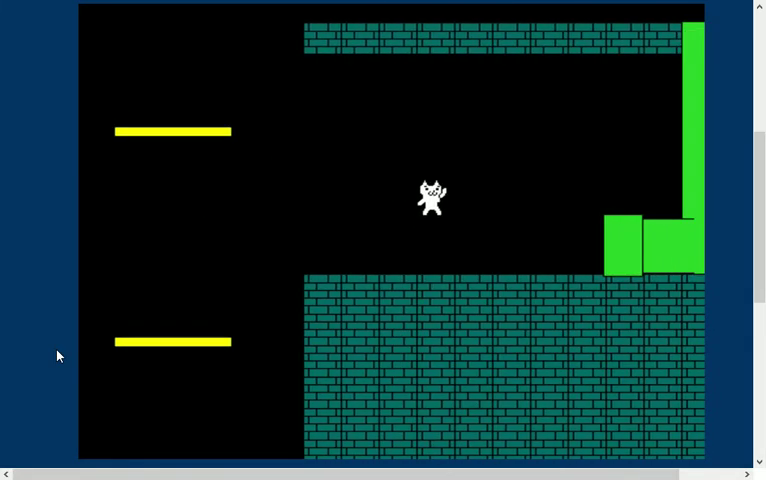
pyautogui.press('Up')
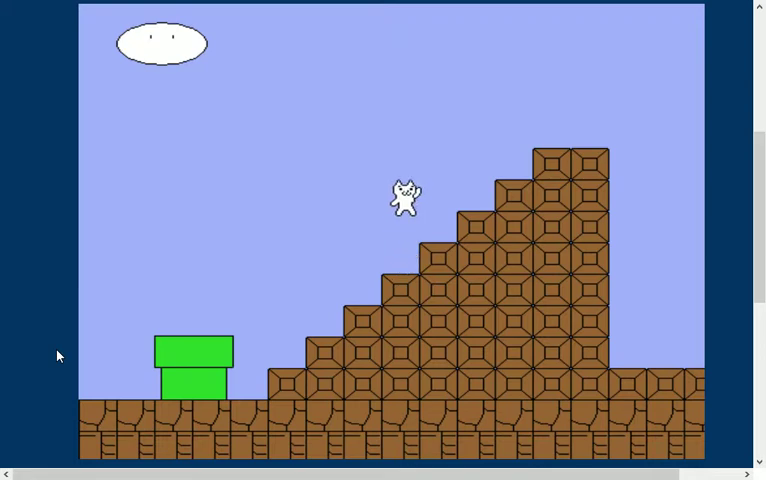
# - Leap from the brown staircase onto the second flagpole
pyautogui.press('Up')
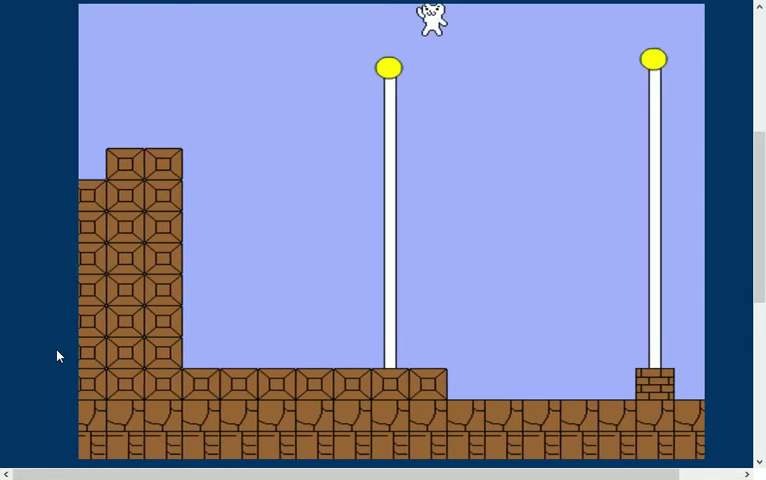
pyautogui.press('Right')
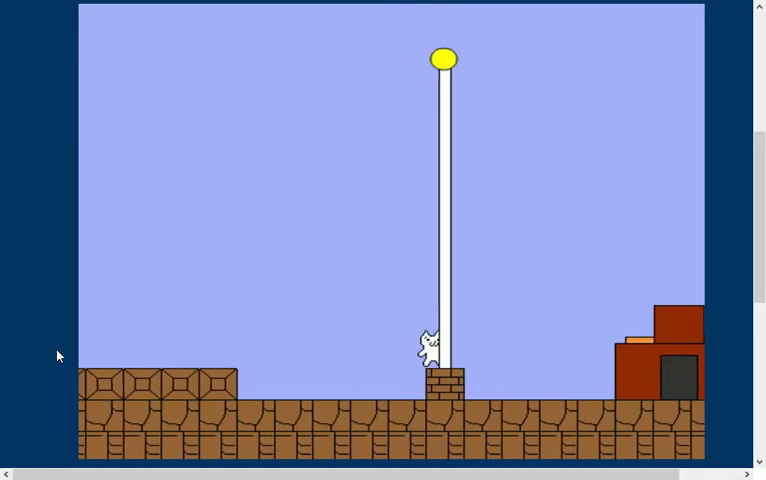